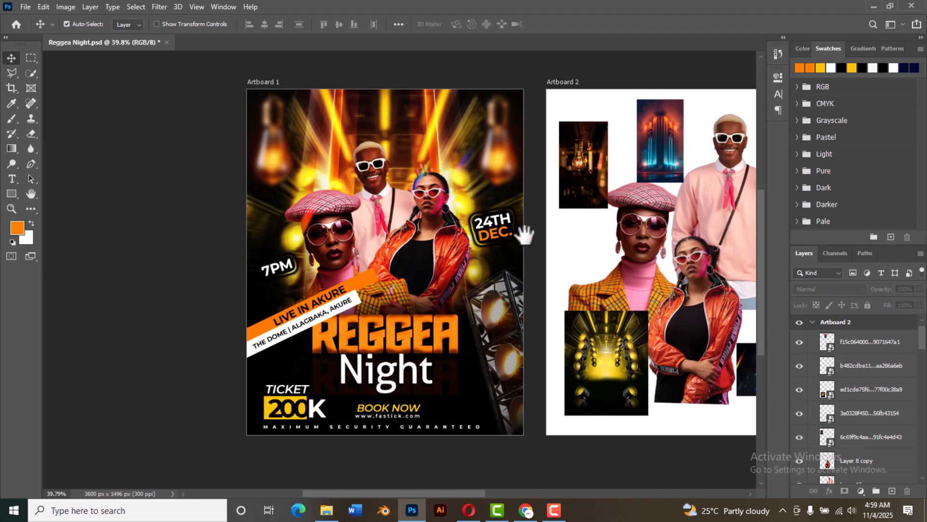
Step: Examine the finished flyer on Artboard 1, the source images on Artboard 2 and the blank Artboard 3
left_click_drag(529, 233, 380, 237)
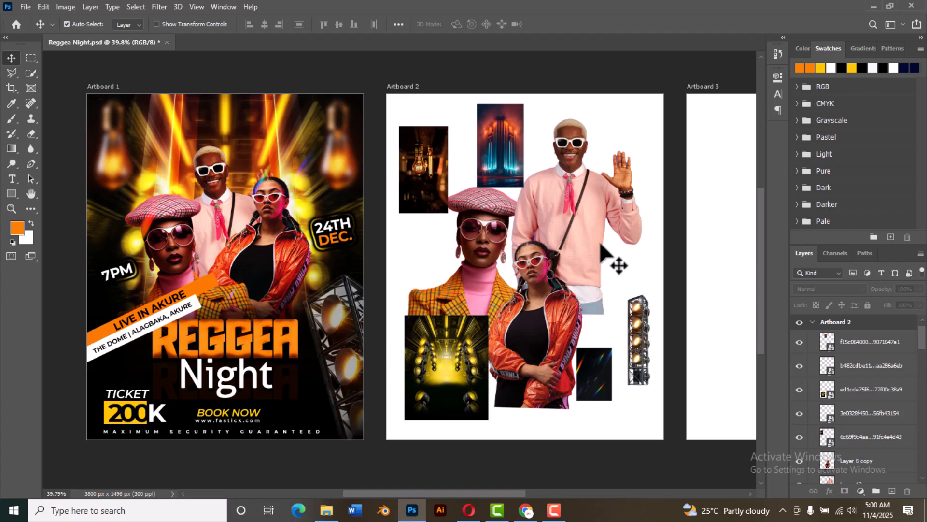
left_click(493, 134)
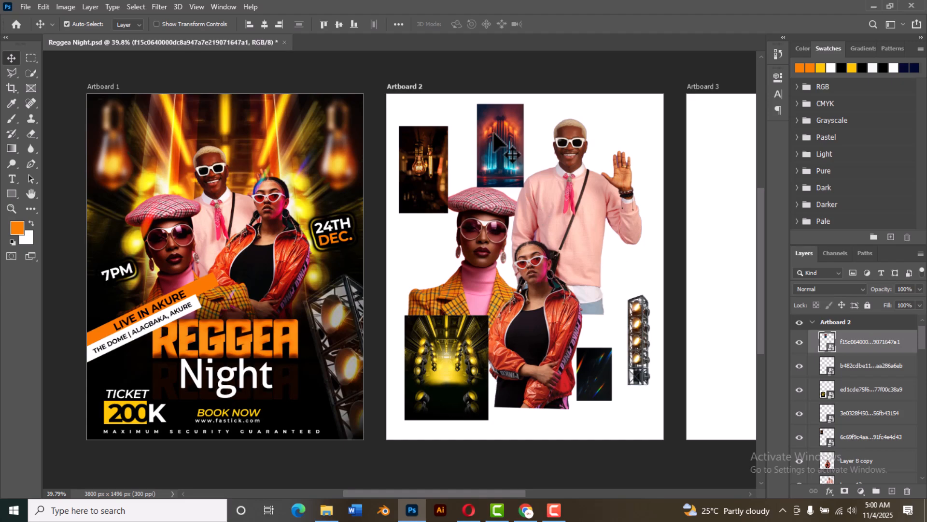
left_click(422, 170)
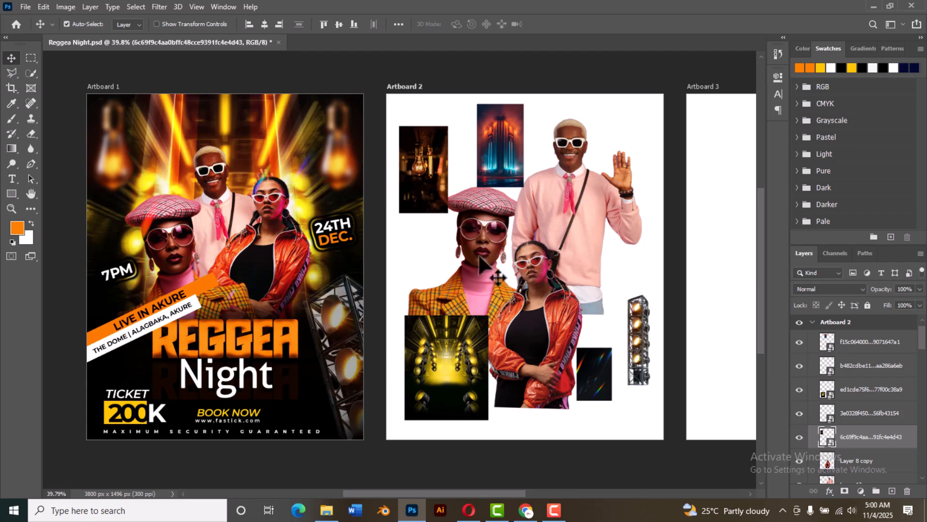
scroll(419, 270, "down", 2)
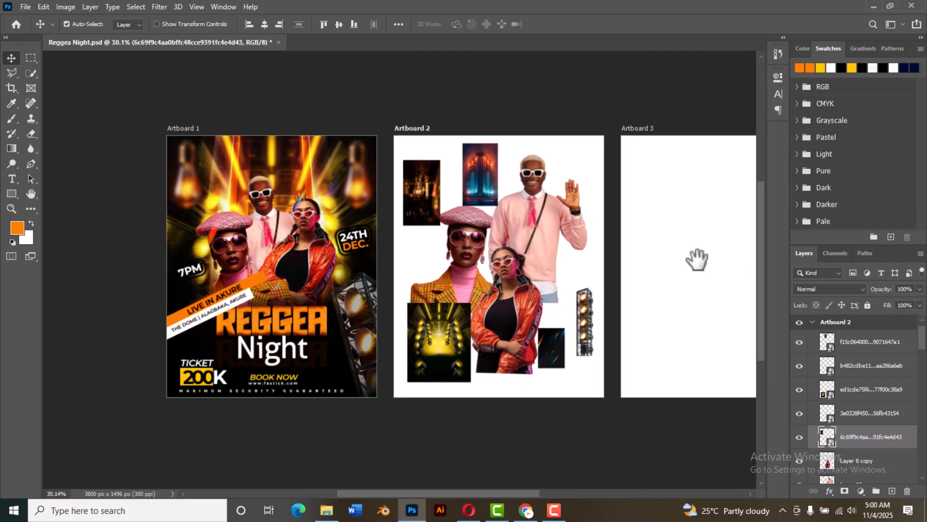
left_click_drag(696, 259, 598, 263)
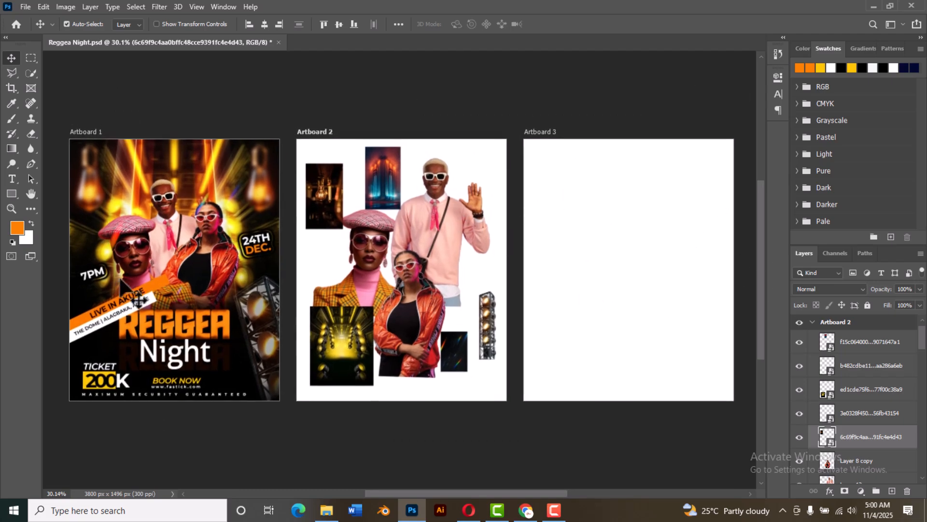
left_click(607, 264)
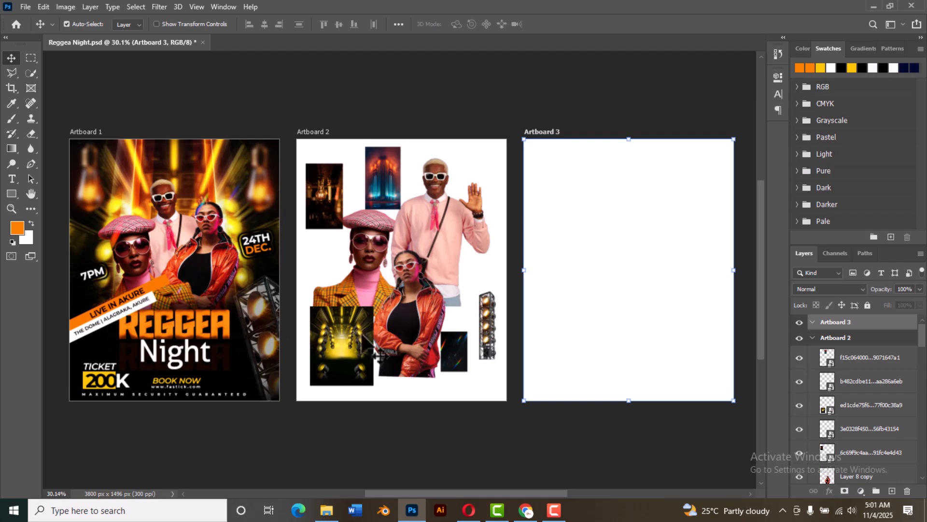
Step: Copy the yellow stage-lights image from Artboard 2 onto Artboard 3 and scale it to about 40% so it covers the artboard
left_click(348, 342)
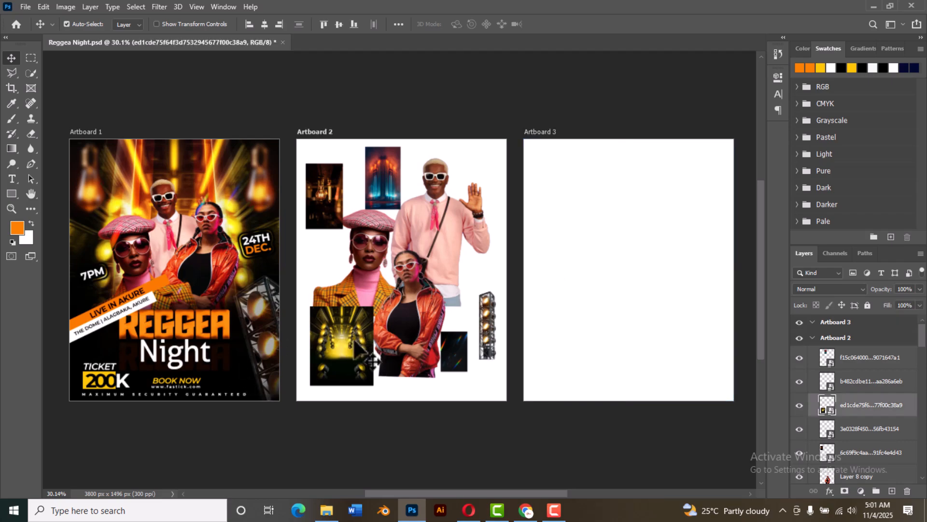
left_click_drag(351, 343, 634, 241)
key("ctrl+t")
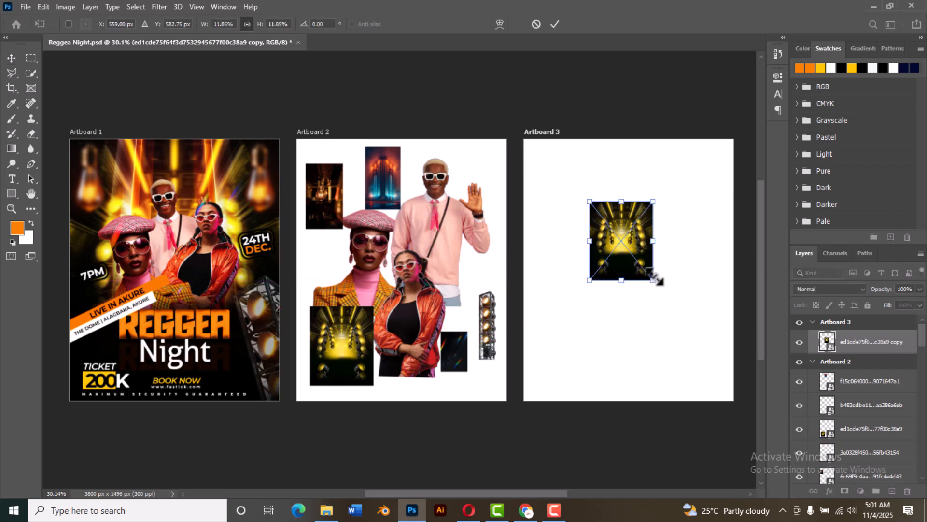
left_click_drag(655, 278, 731, 399)
left_click_drag(694, 333, 700, 360)
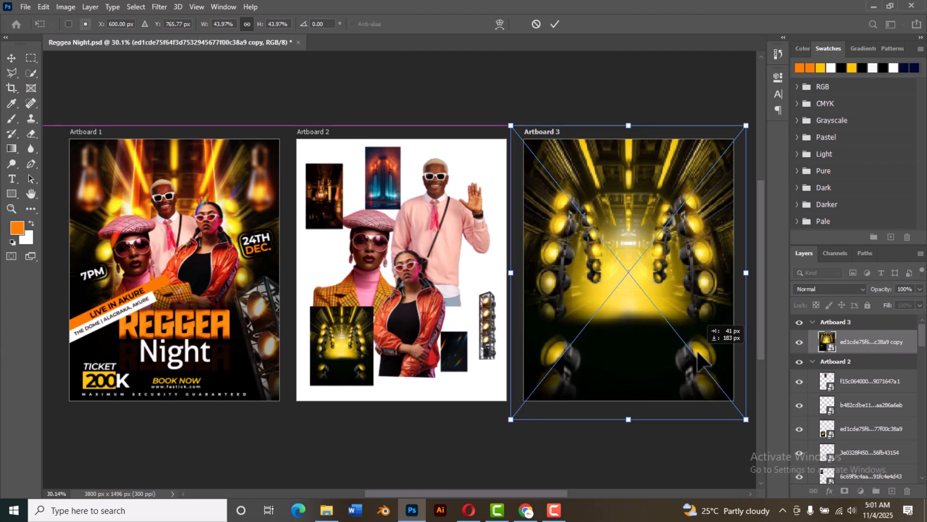
left_click_drag(700, 360, 700, 360)
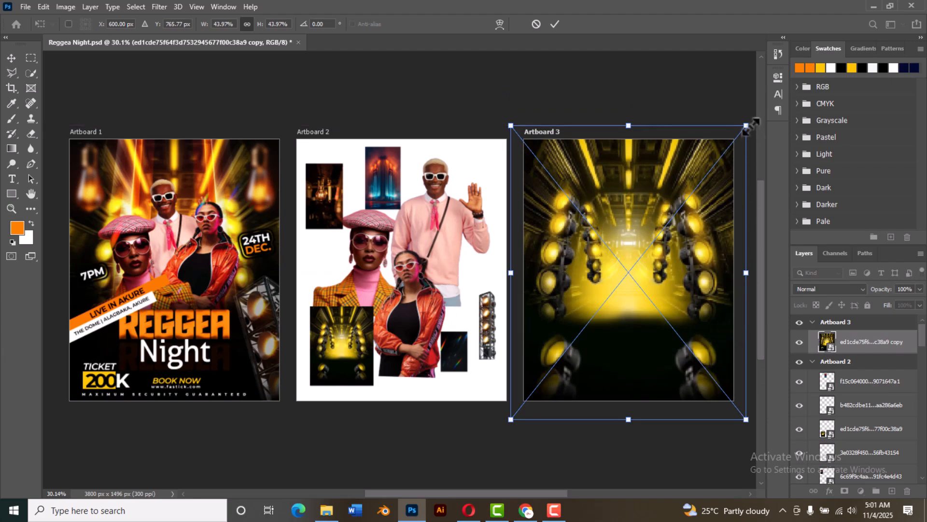
left_click_drag(746, 126, 736, 139)
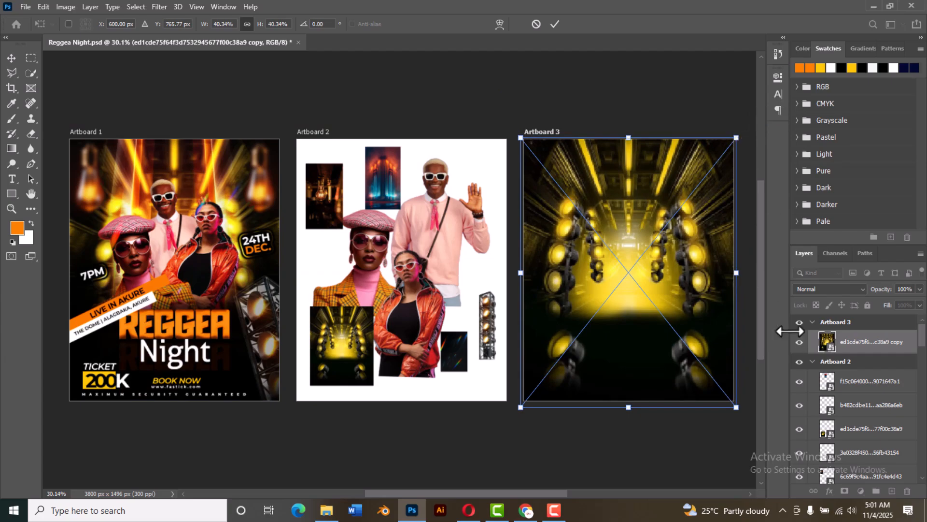
left_click(555, 26)
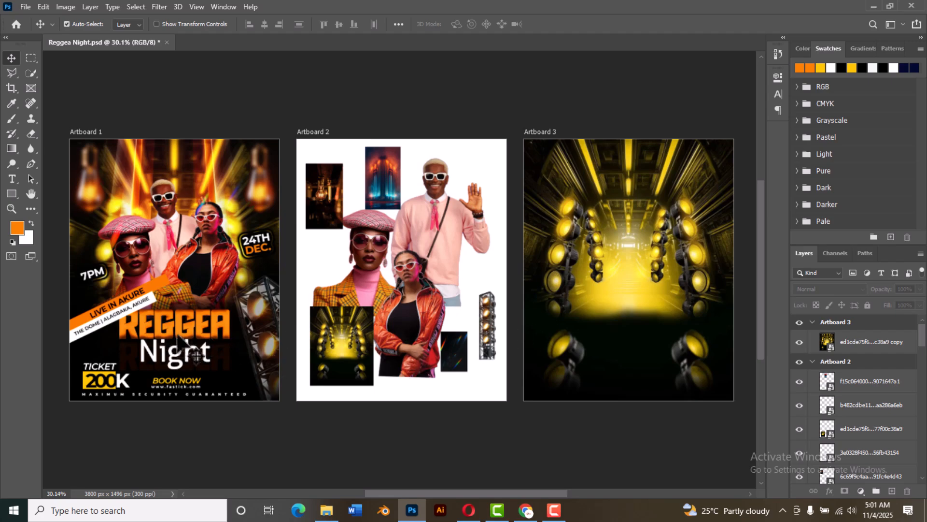
Step: Add a new layer above the stage background and create the text REGGEA in the lower part of Artboard 3
left_click(643, 344)
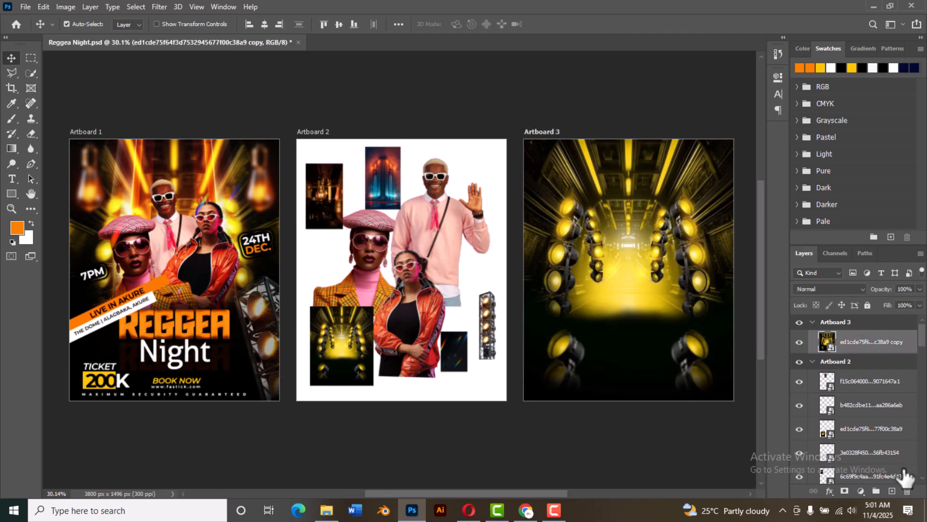
left_click(892, 490)
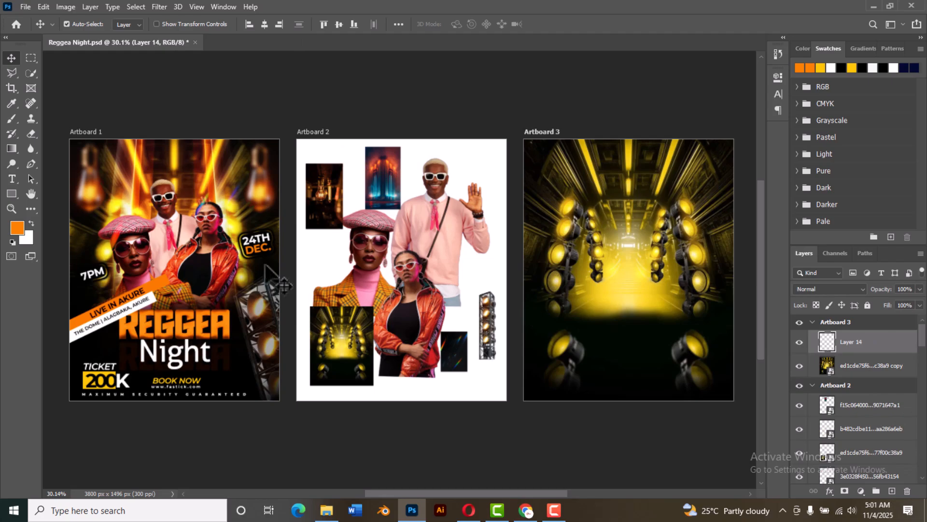
left_click(12, 179)
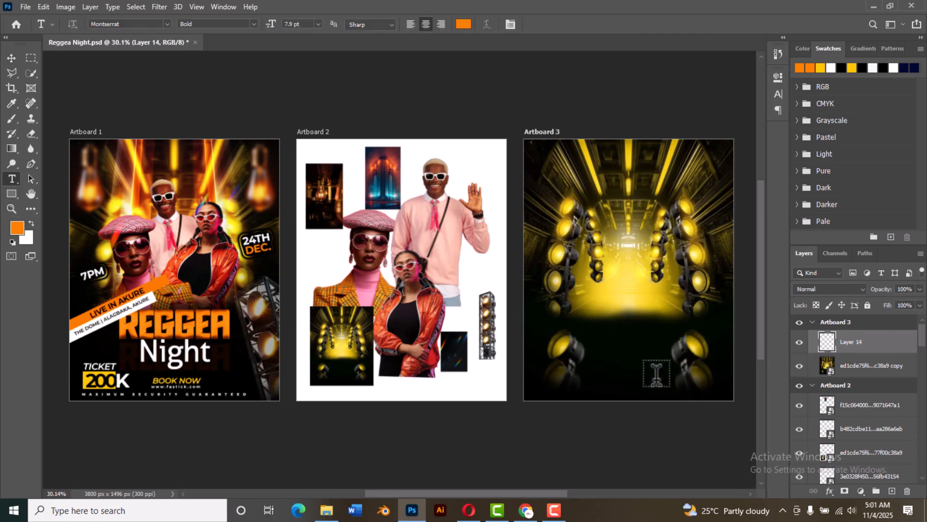
left_click(594, 339)
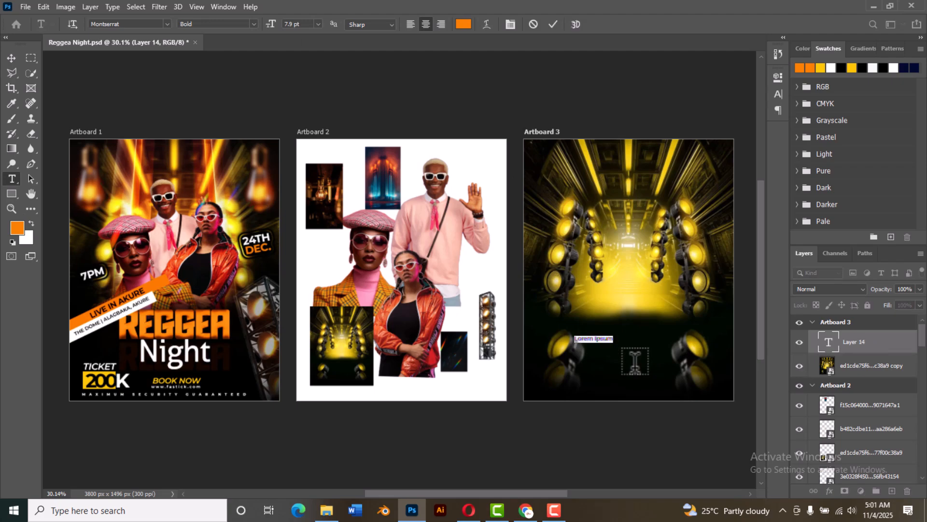
left_click(594, 339)
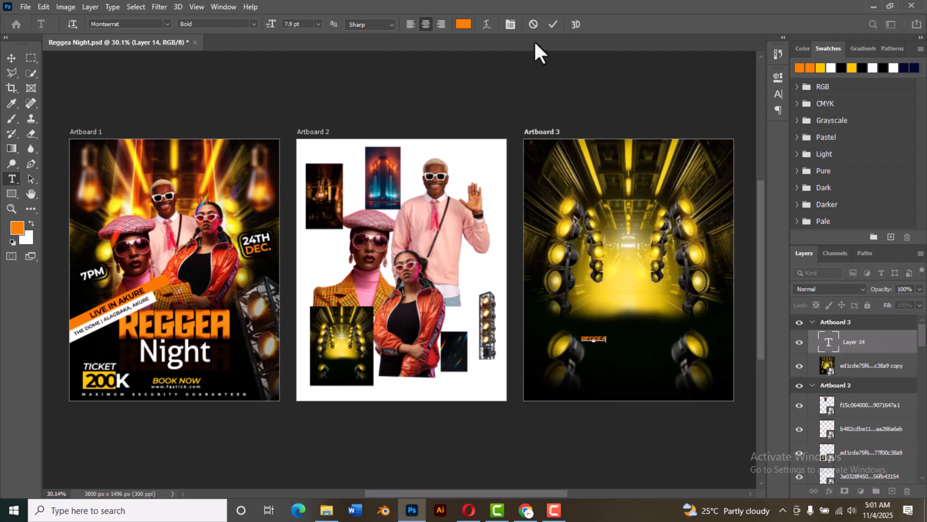
left_click(552, 24)
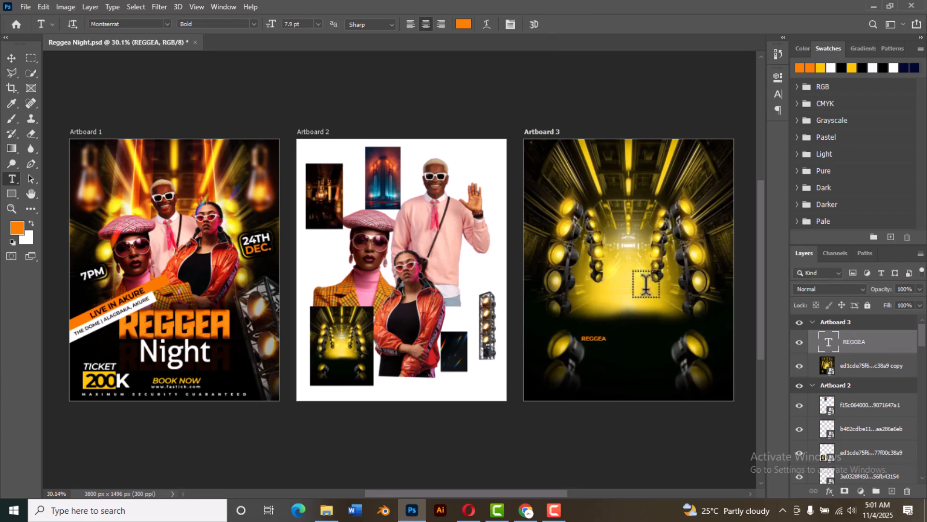
Step: Enlarge the REGGEA text to about 475% and centre it horizontally in the lower part of Artboard 3
key("ctrl+t")
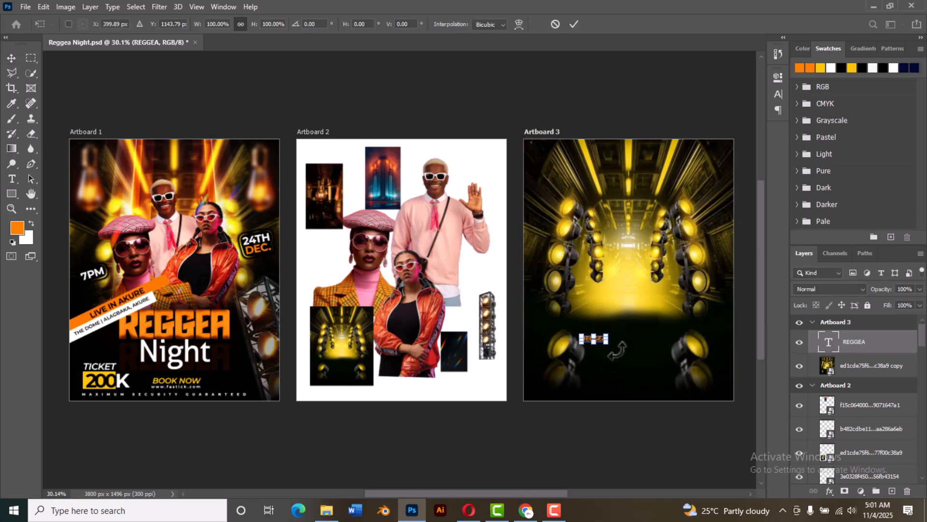
left_click_drag(611, 348, 695, 391)
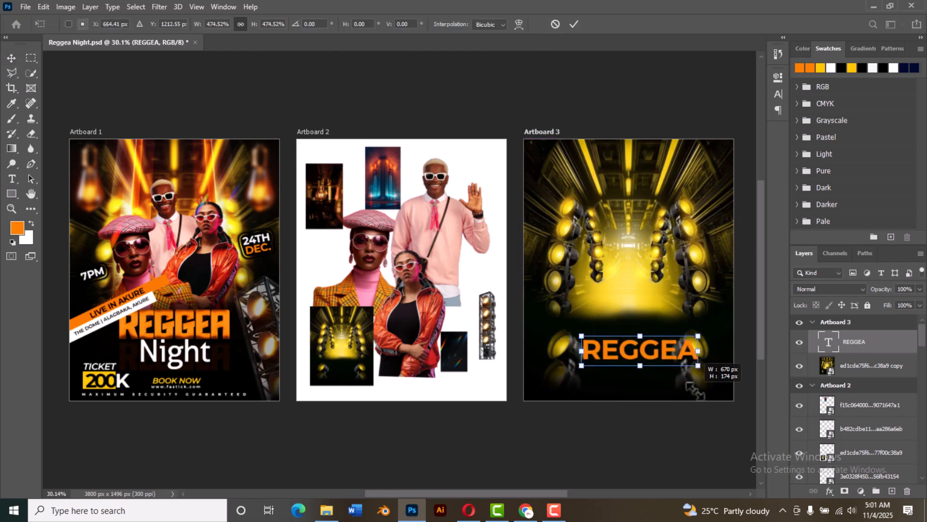
left_click_drag(656, 357, 645, 340)
left_click(574, 24)
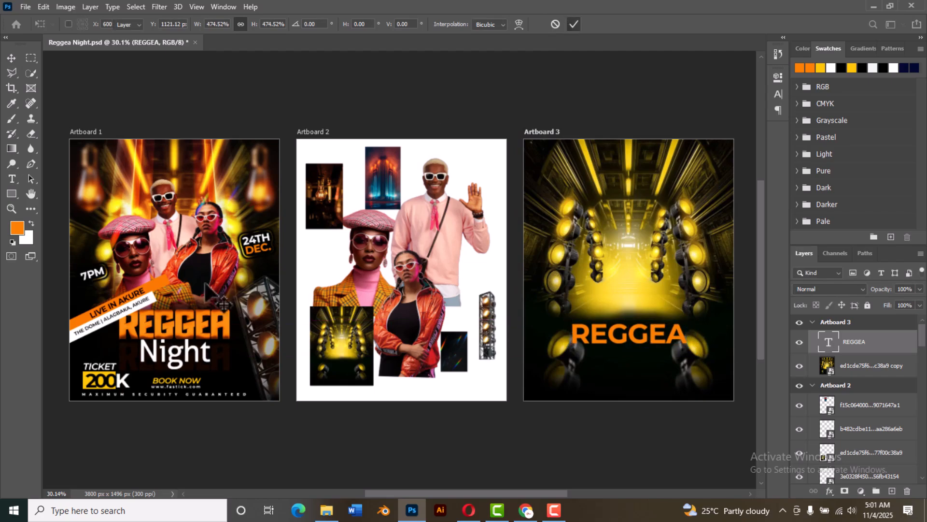
Step: Check which font the REGGEA title in the finished flyer on Artboard 1 uses, and reselect the Artboard 3 title
left_click(211, 329)
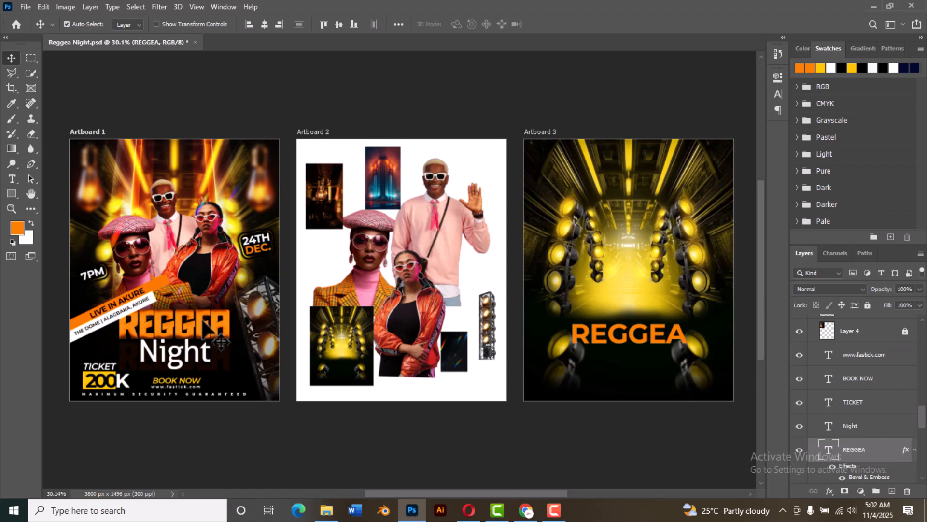
double_click(818, 452)
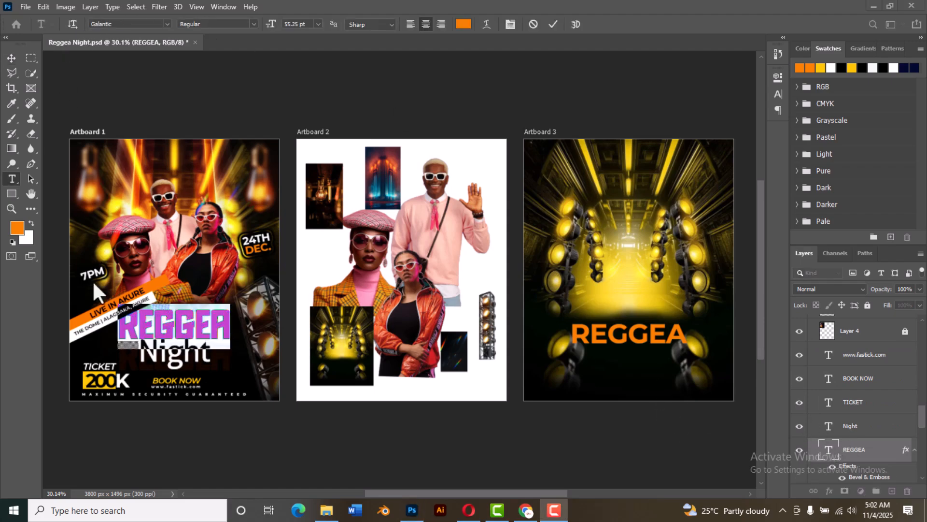
left_click(117, 25)
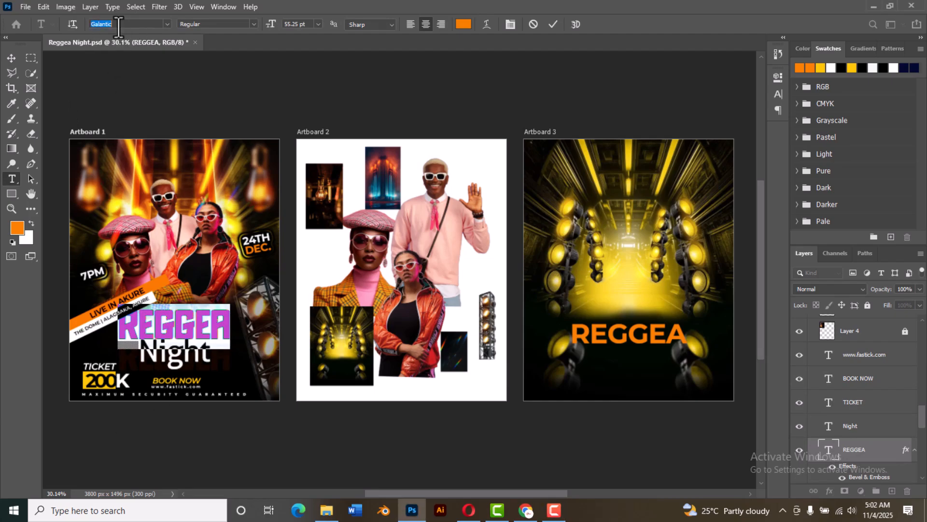
left_click(553, 24)
key("v")
left_click(638, 343)
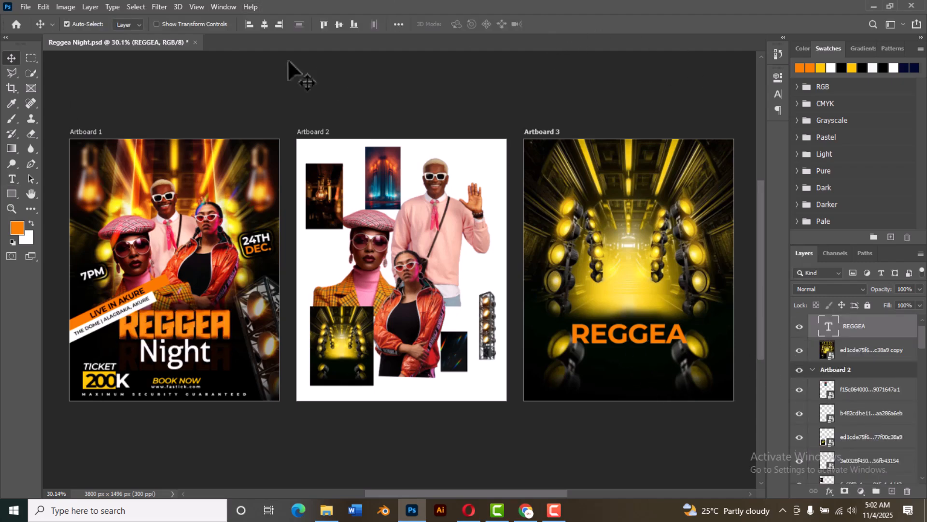
Step: Change the font of the REGGEA title on Artboard 3 to Galantic
double_click(829, 328)
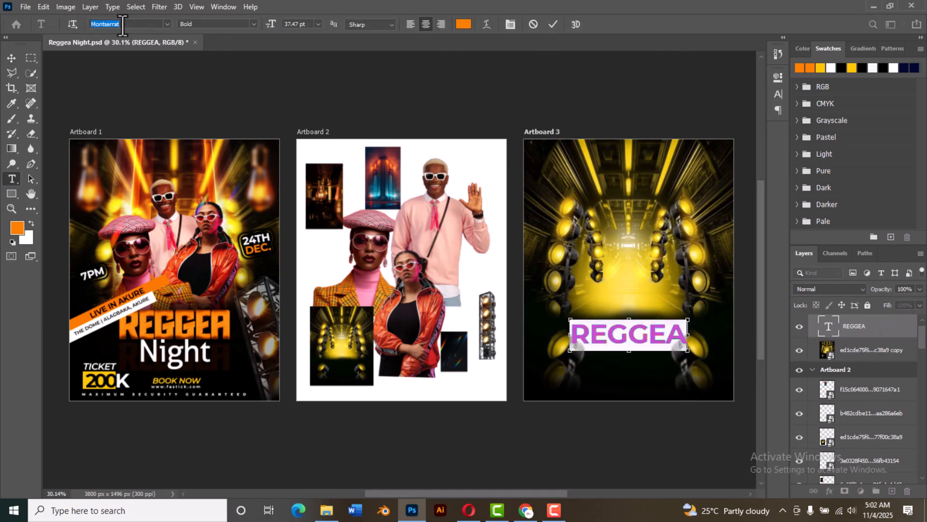
type("Galantic")
left_click(226, 60)
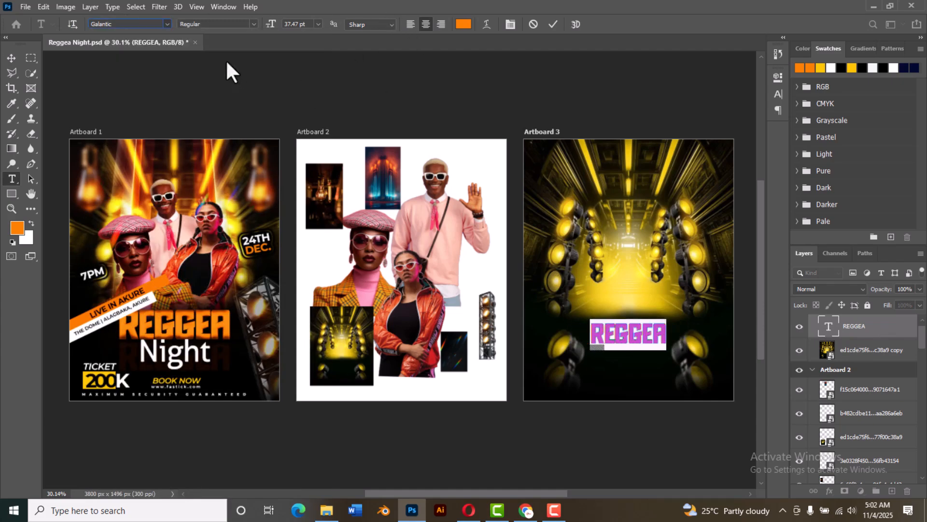
left_click(553, 24)
key("v")
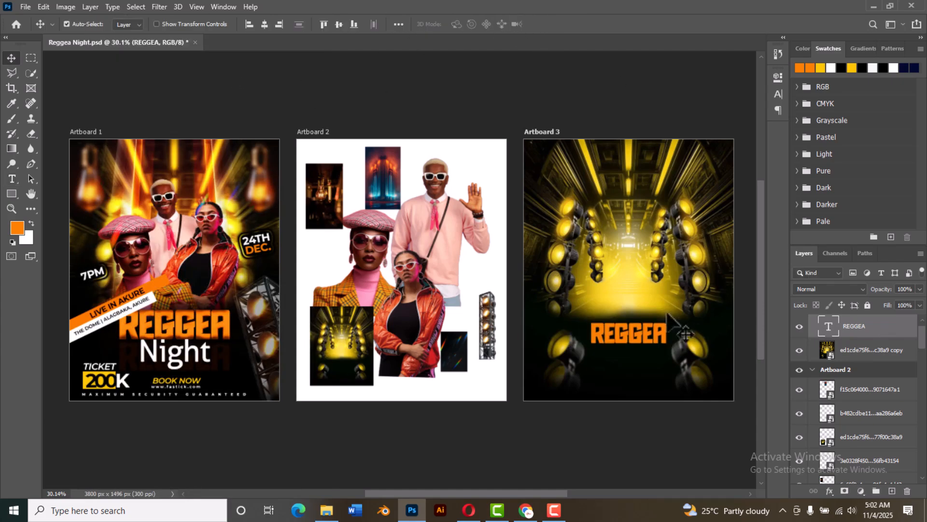
Step: Move the REGGEA title on Artboard 3 up slightly and scale it to about 156%
left_click_drag(663, 336, 665, 328)
key("ctrl+t")
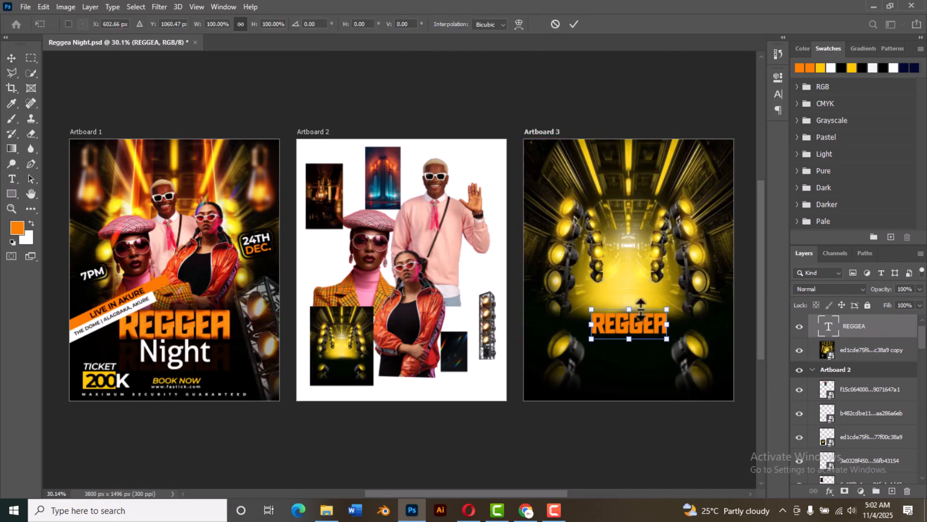
left_click_drag(667, 308, 688, 300)
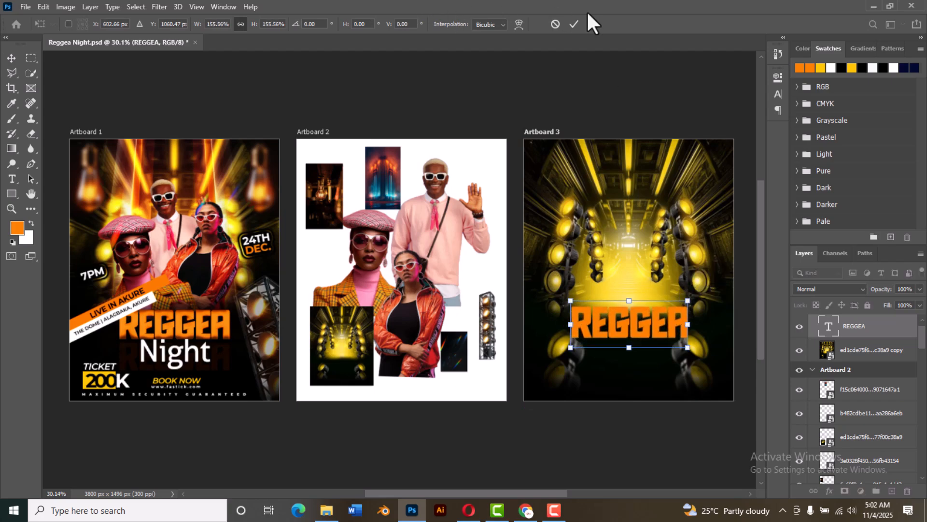
left_click(574, 24)
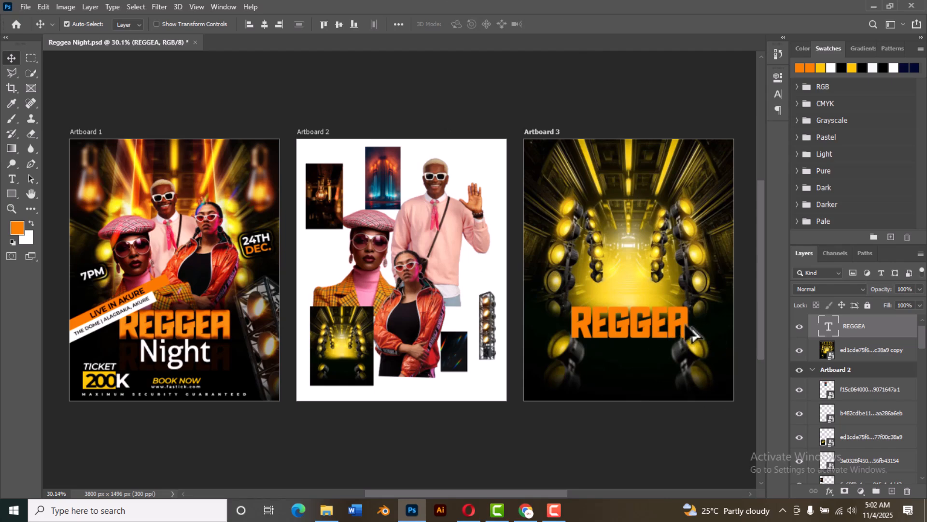
Step: Duplicate the REGGEA title directly below itself, lower the copy's opacity to about 9% and reselect the original title
left_click_drag(683, 320, 686, 360, "alt")
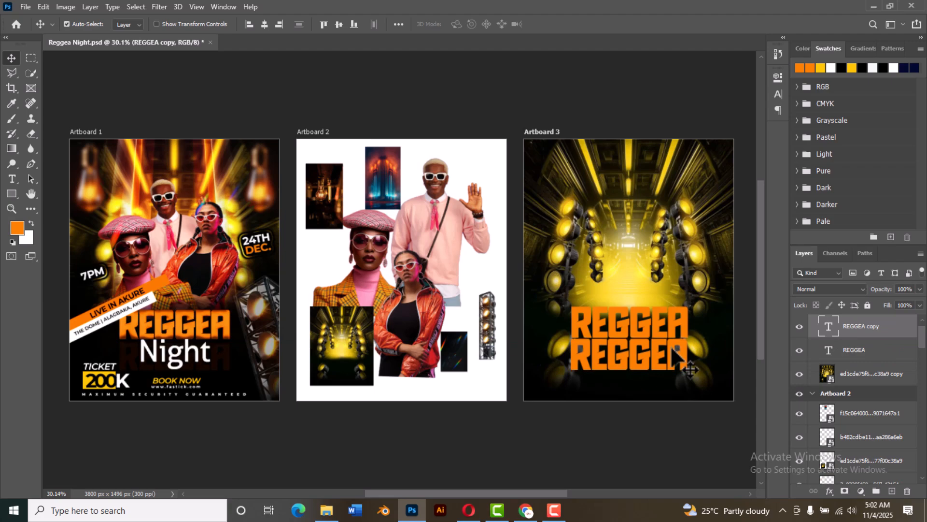
left_click(920, 290)
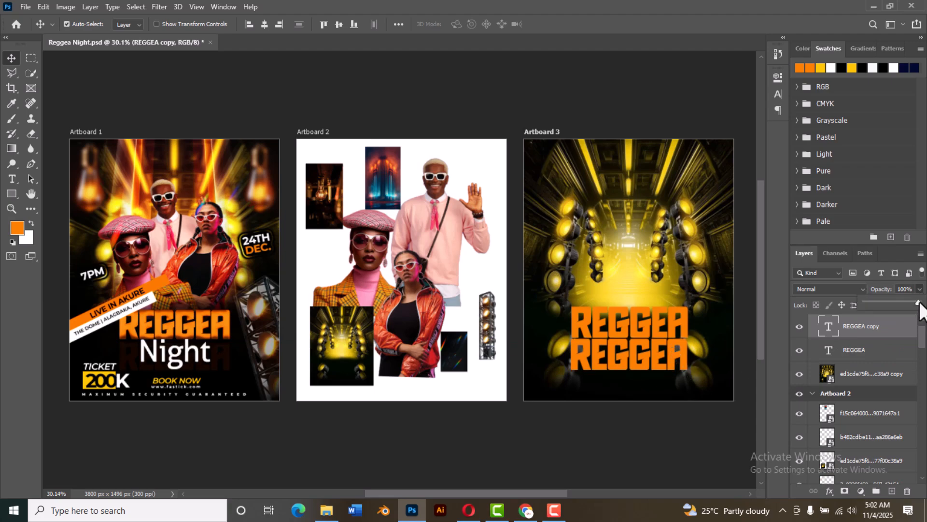
left_click_drag(882, 307, 869, 303)
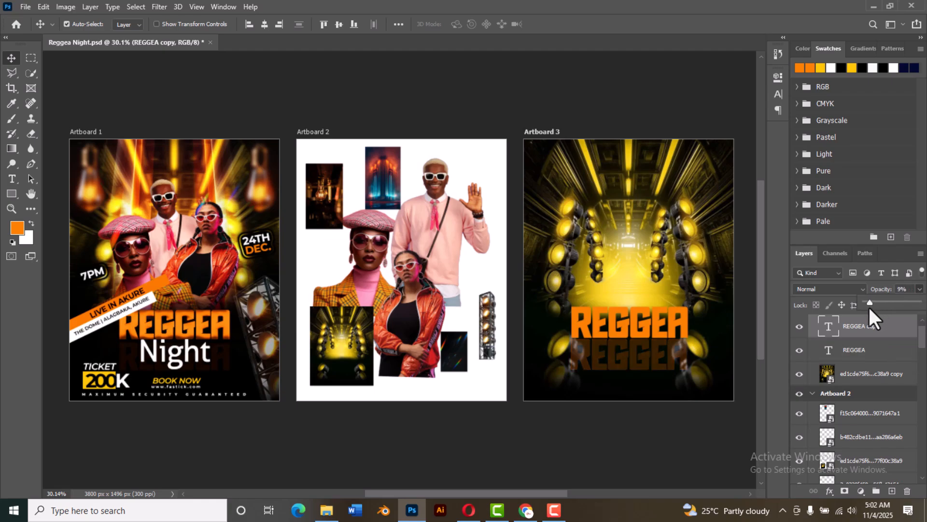
left_click(665, 338)
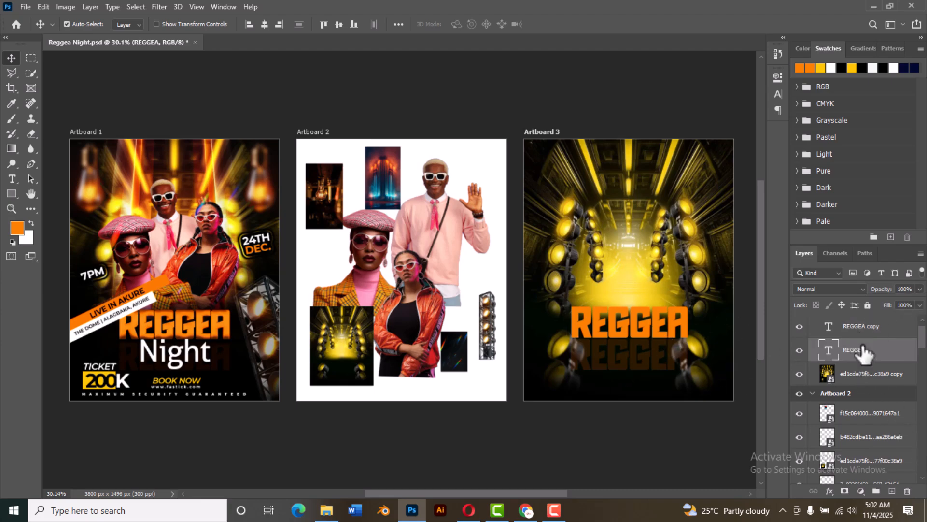
Step: Stack the original REGGEA title above its faded copy and add a blank layer between the two
left_click_drag(821, 355, 836, 321)
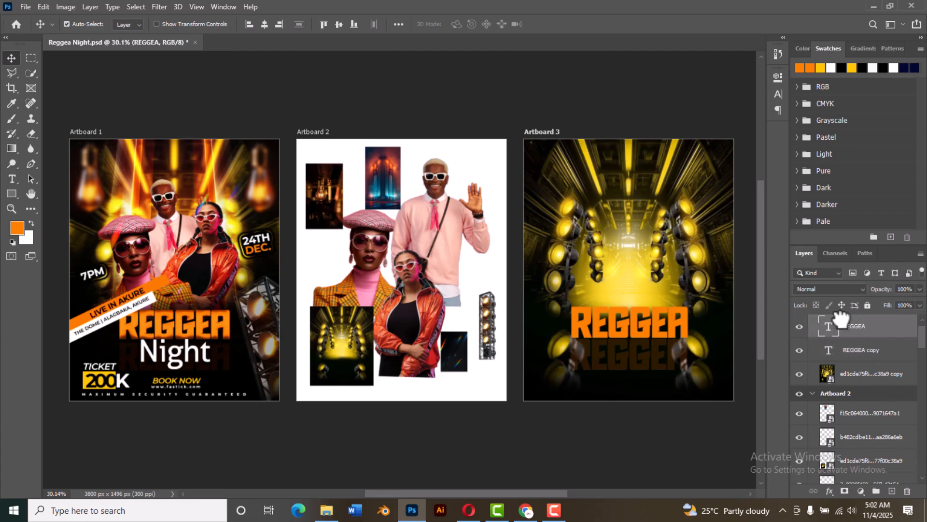
left_click(856, 360)
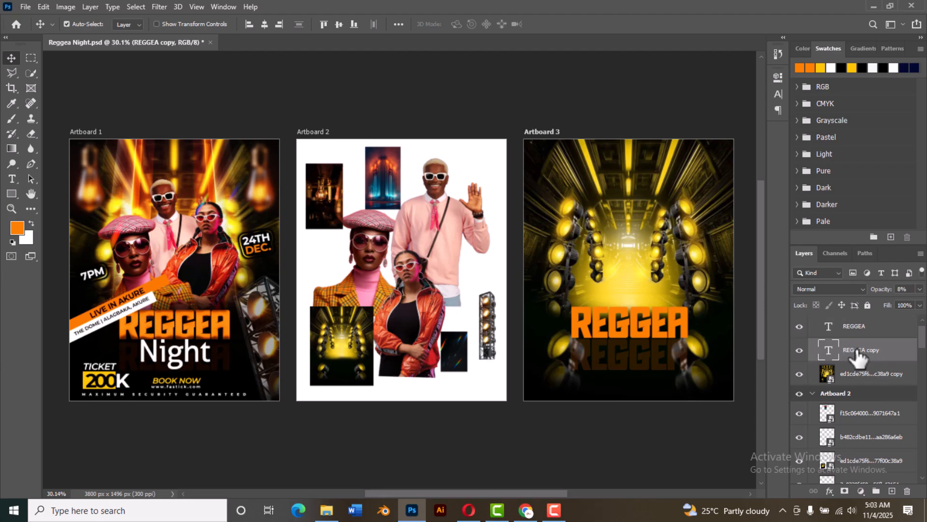
left_click(891, 491)
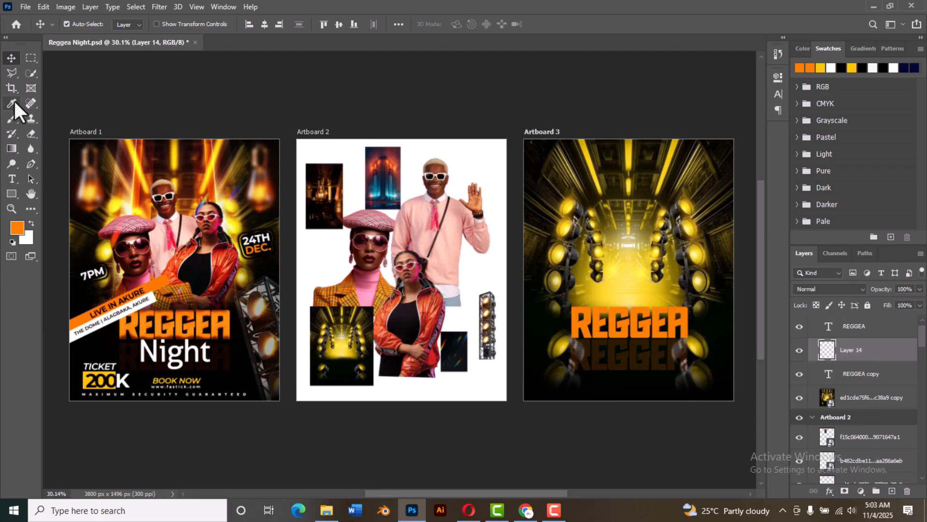
Step: Set up a soft round 300 px brush at 91% opacity with black as the foreground colour
left_click(10, 121)
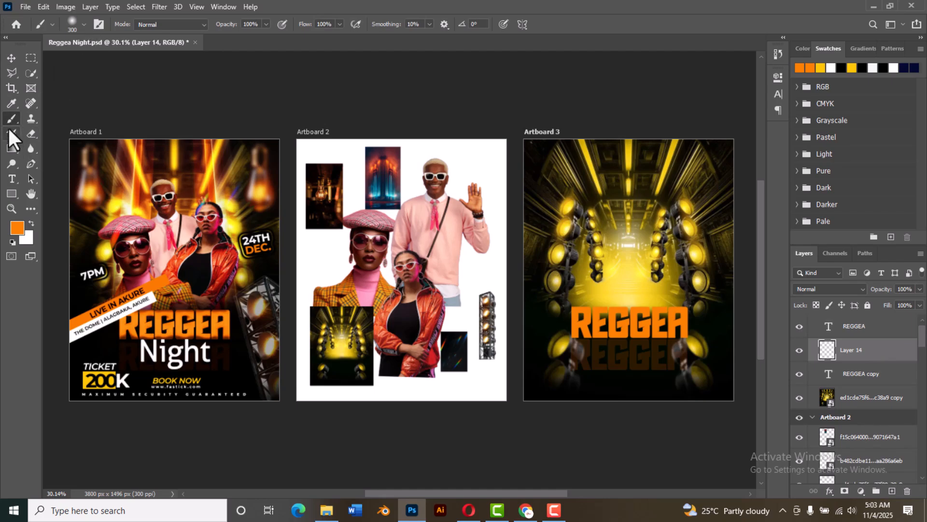
left_click(81, 23)
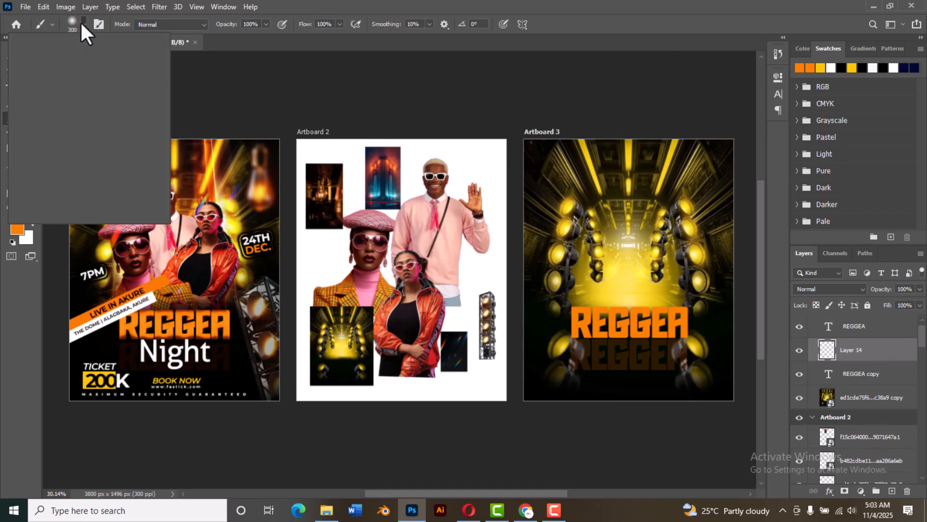
left_click(99, 112)
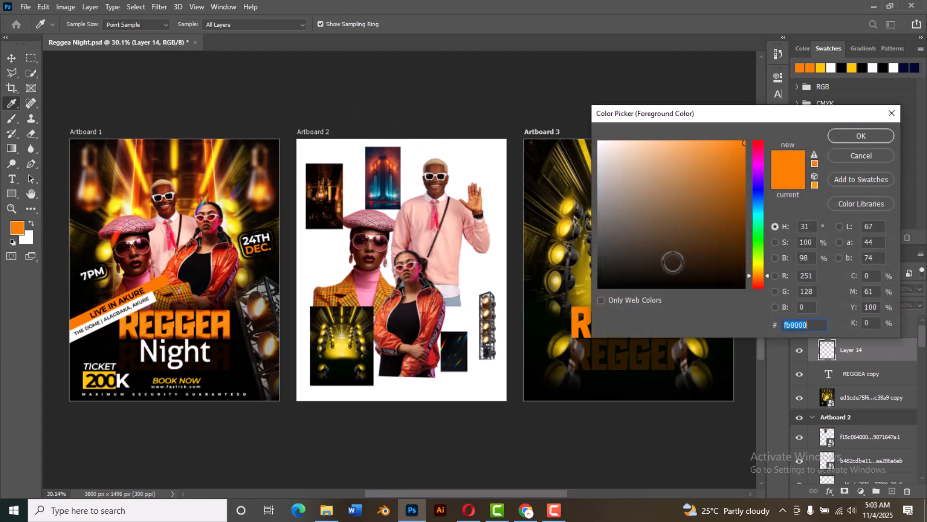
left_click_drag(683, 269, 599, 287)
left_click(859, 136)
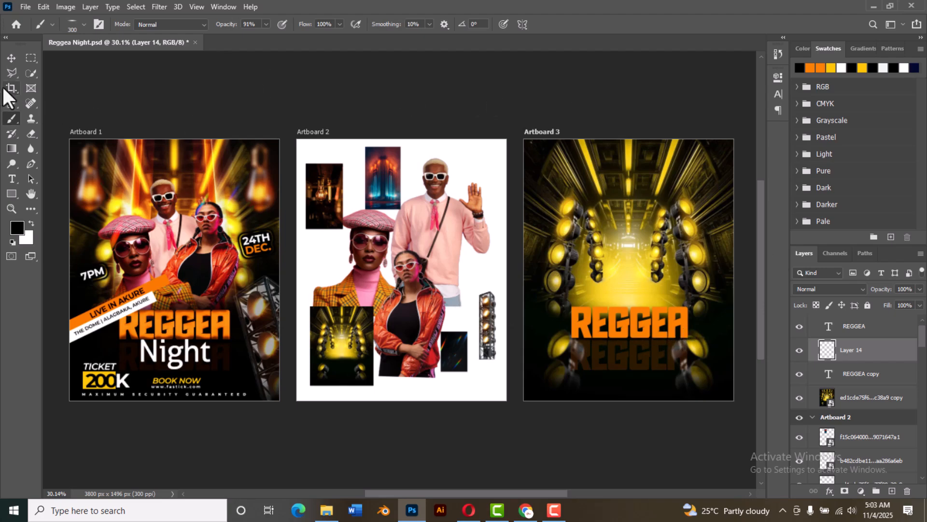
left_click(84, 24)
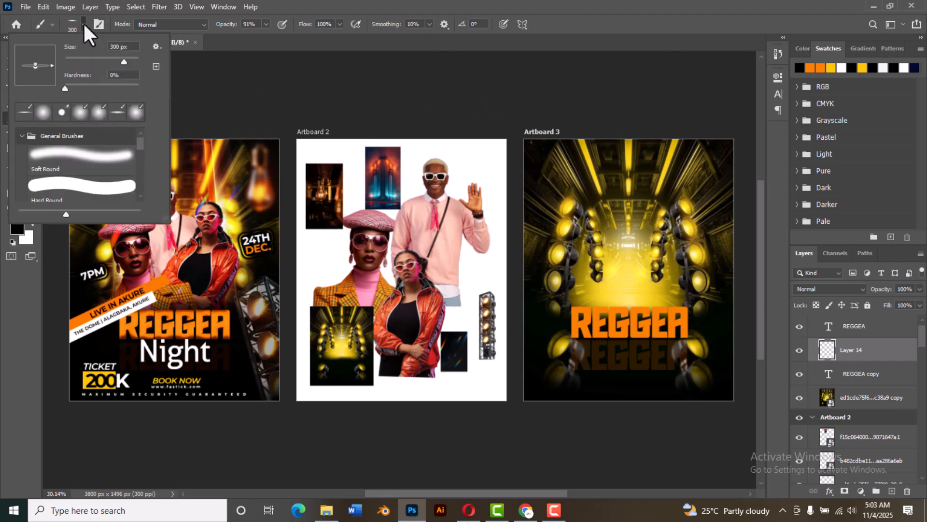
left_click(42, 118)
left_click(246, 100)
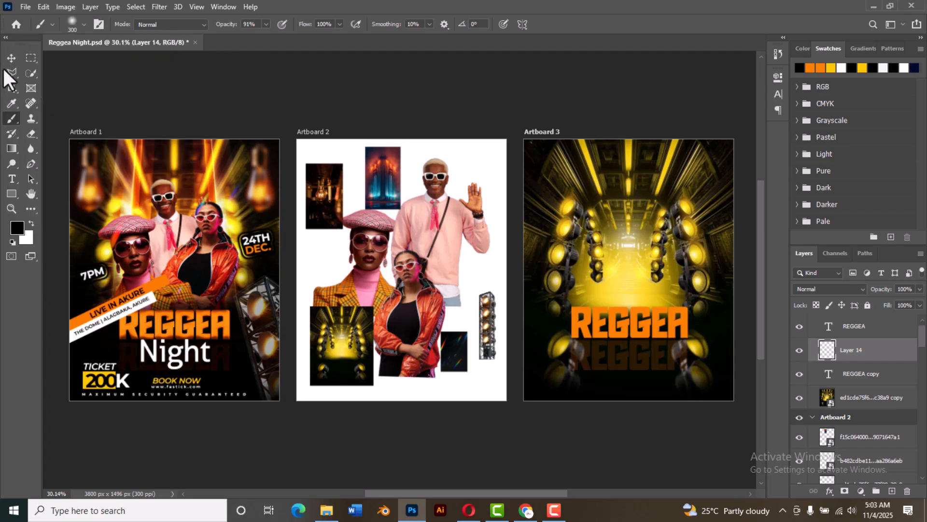
left_click(11, 57)
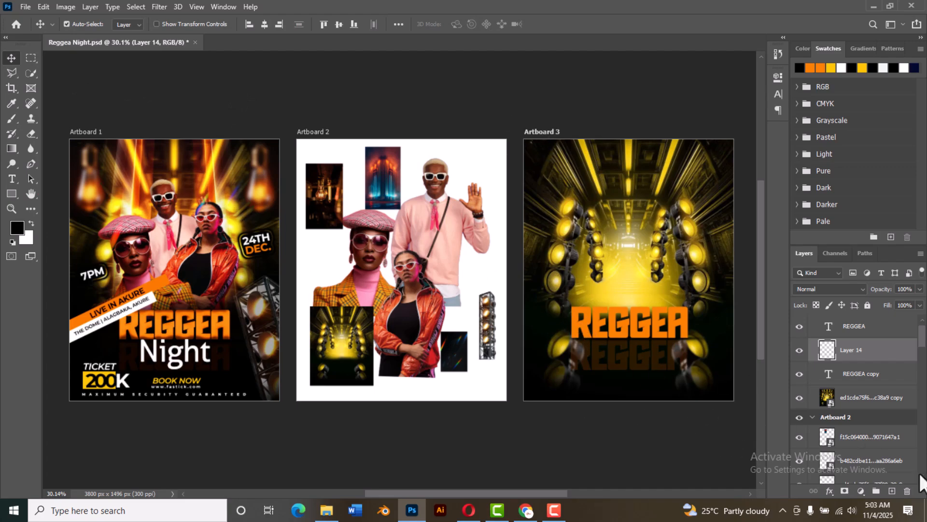
Step: Add a blank layer above the REGGEA title and brush soft black over the lower part of Artboard 3
scroll(871, 389, "up", 1)
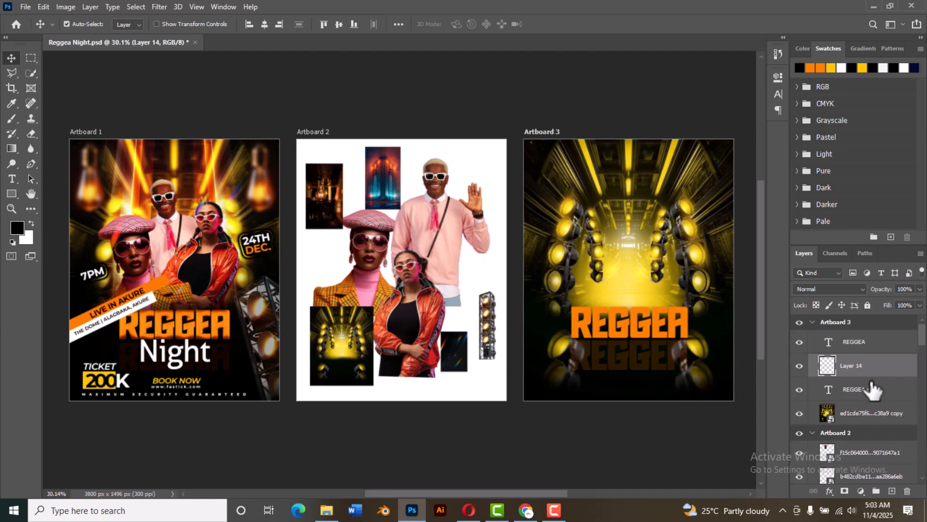
left_click(862, 342)
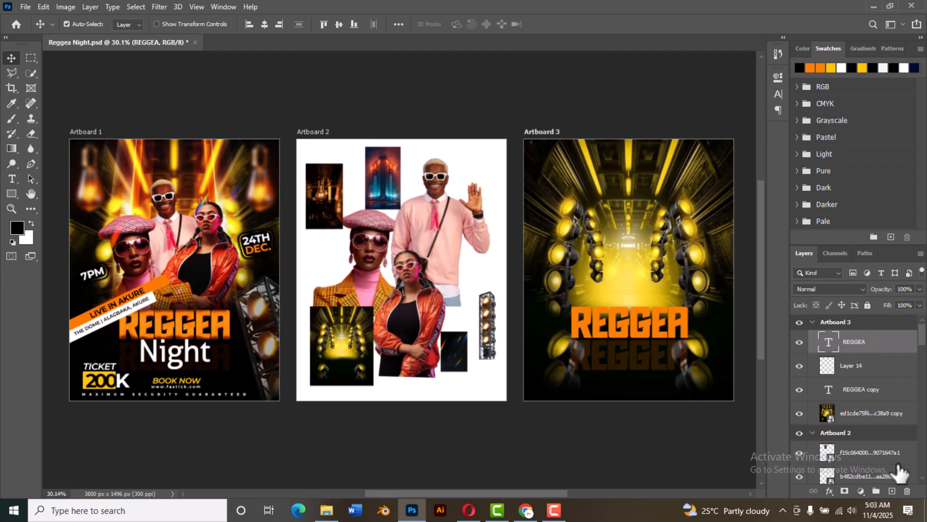
left_click(892, 491)
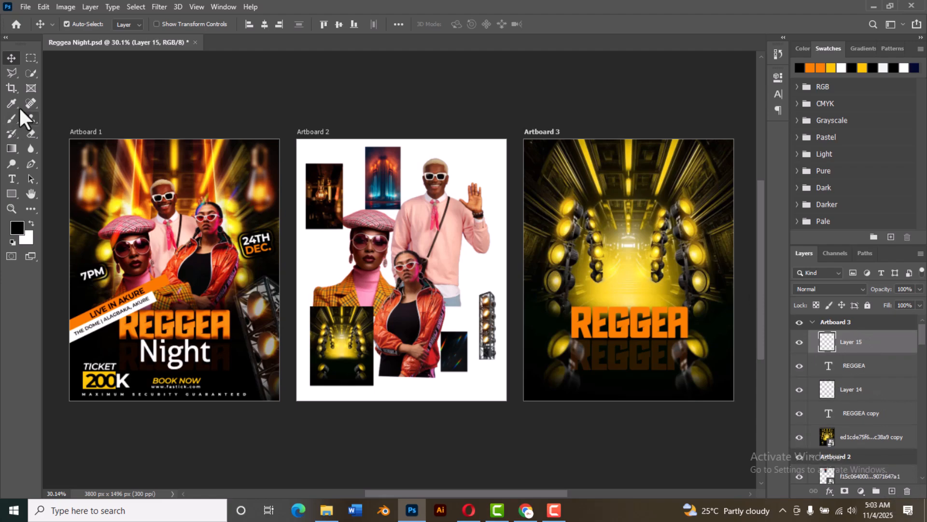
left_click(10, 118)
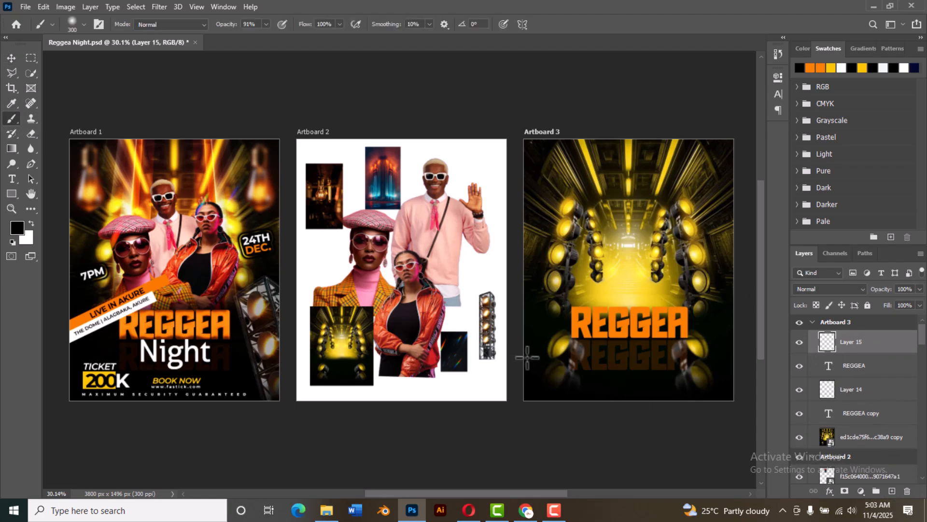
mouse_move(529, 358)
left_mouse_down()
mouse_move(579, 375)
mouse_move(707, 386)
mouse_move(757, 332)
mouse_move(676, 363)
mouse_move(508, 376)
left_mouse_up()
mouse_move(487, 301)
left_mouse_down()
mouse_move(551, 342)
mouse_move(653, 375)
mouse_move(726, 363)
left_mouse_up()
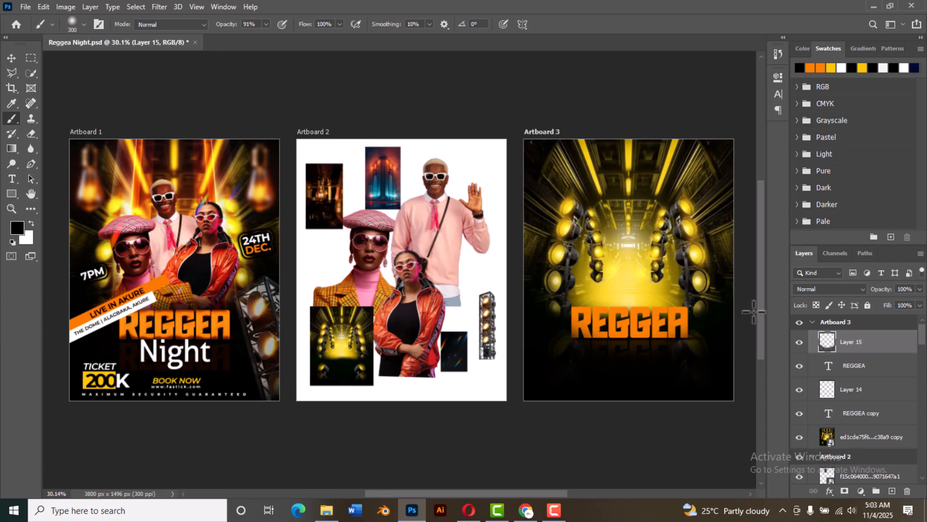
mouse_move(725, 318)
left_mouse_down()
mouse_move(673, 339)
mouse_move(596, 348)
mouse_move(532, 336)
mouse_move(500, 317)
mouse_move(563, 336)
mouse_move(716, 327)
left_mouse_up()
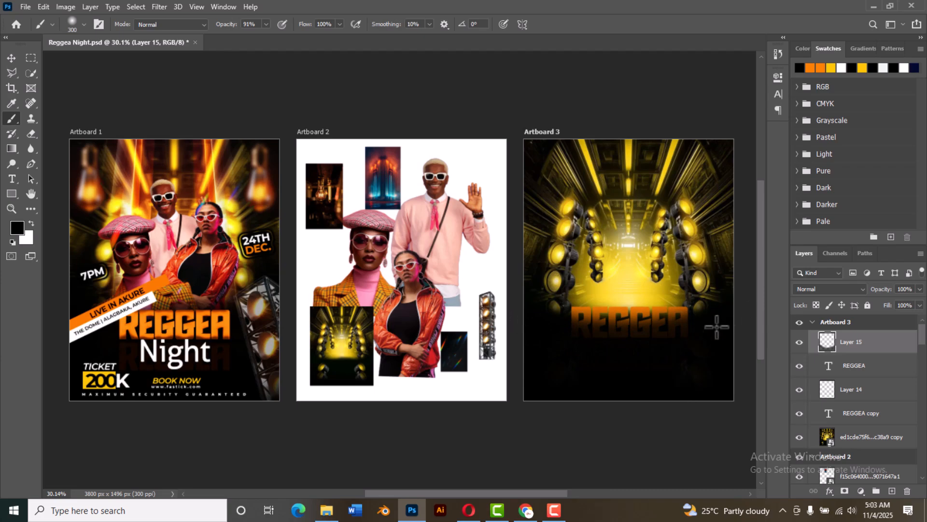
Step: Place the painted black layer directly above the stage background and stretch it upward to about 110.84% height
left_click(10, 57)
left_click_drag(869, 360, 865, 427)
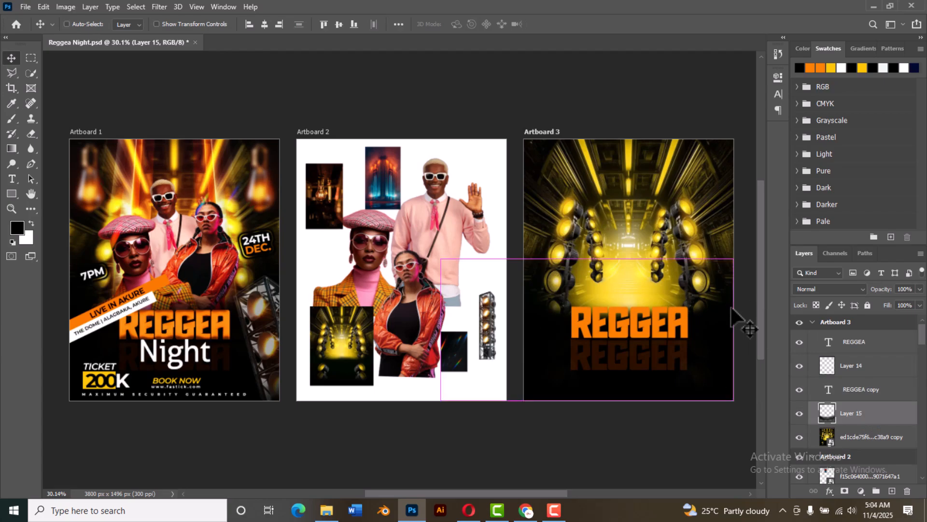
key("ctrl+t")
left_click_drag(587, 259, 587, 243)
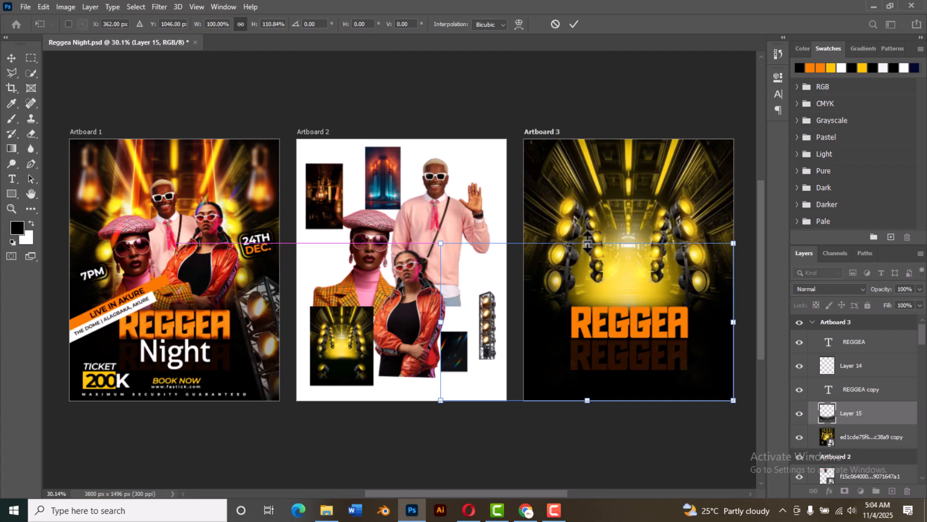
left_click(573, 24)
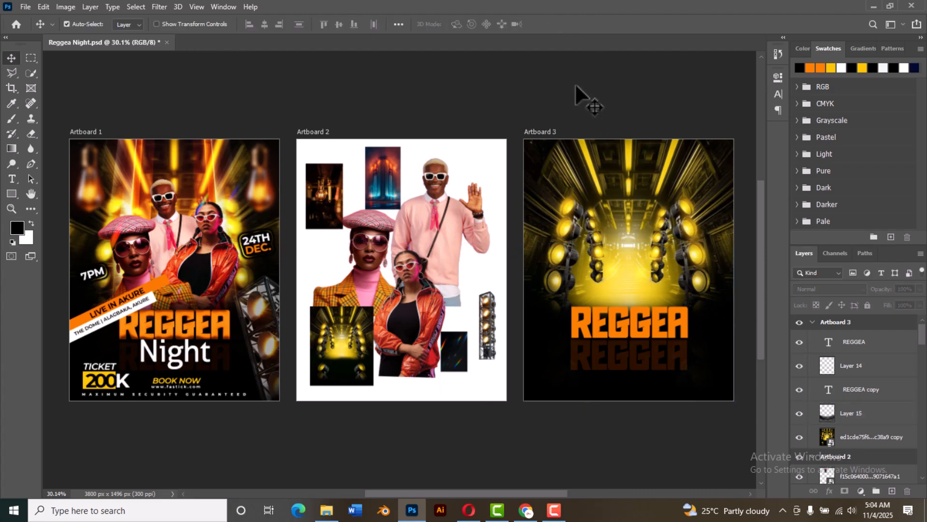
Step: Apply a Gaussian Blur with a radius of 4.0 pixels to the stage background on Artboard 3
left_click(651, 163)
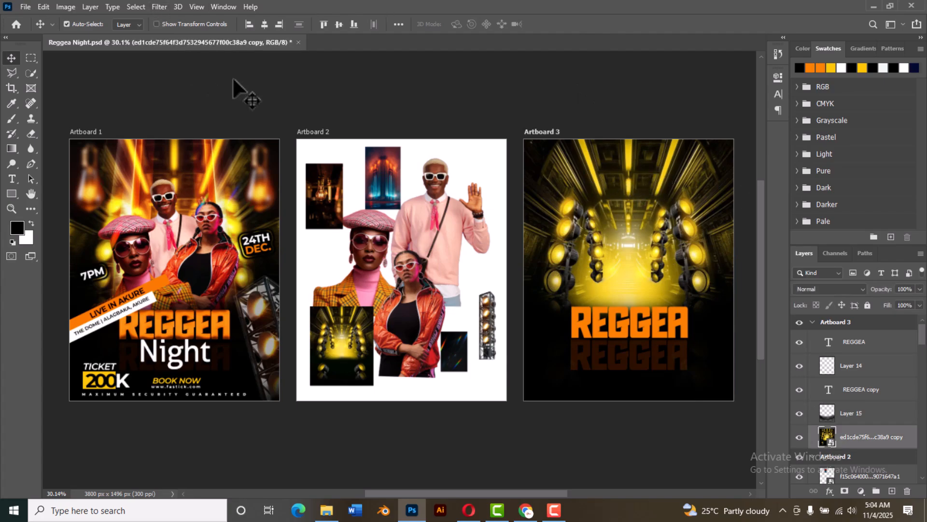
left_click(154, 4)
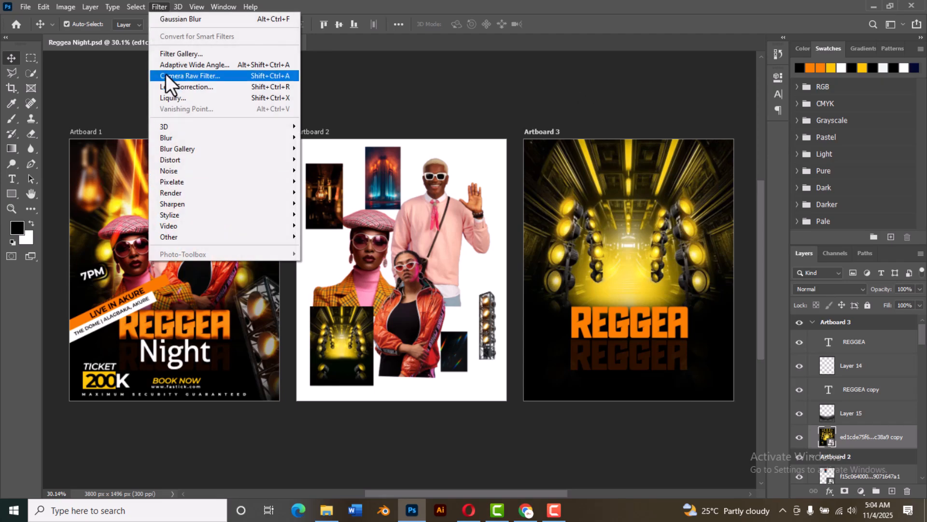
mouse_move(187, 138)
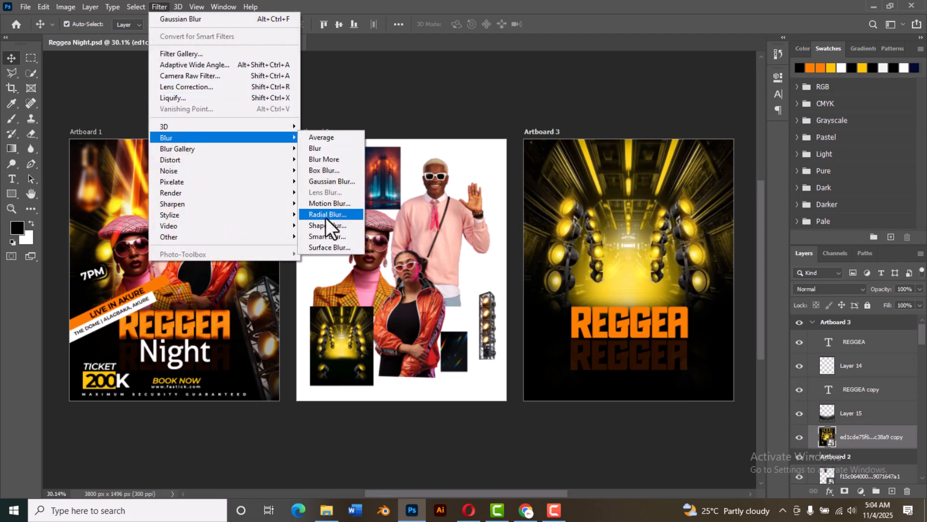
left_click(332, 180)
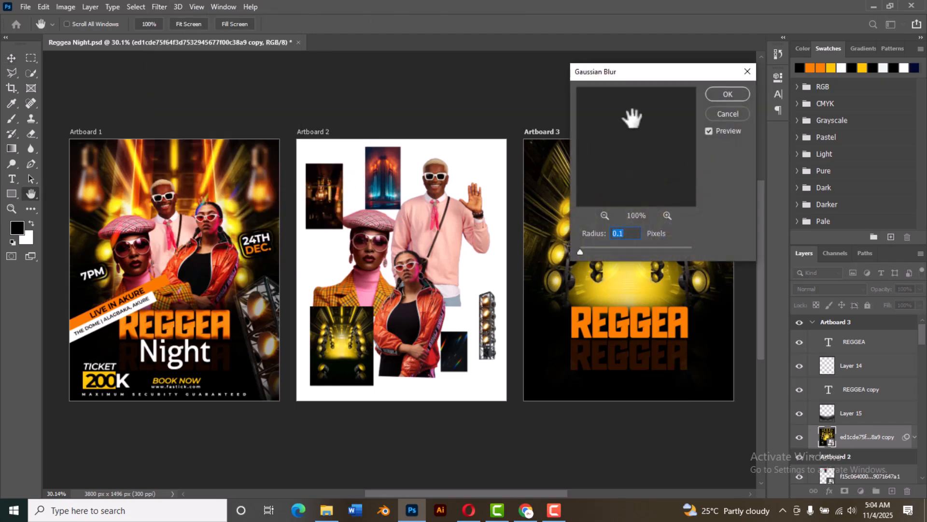
left_click_drag(647, 77, 759, 64)
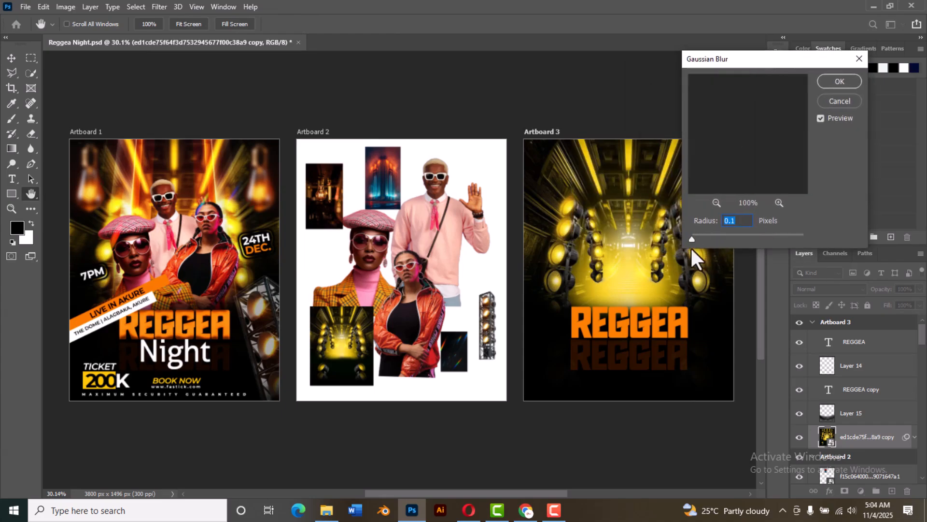
left_click_drag(691, 239, 720, 240)
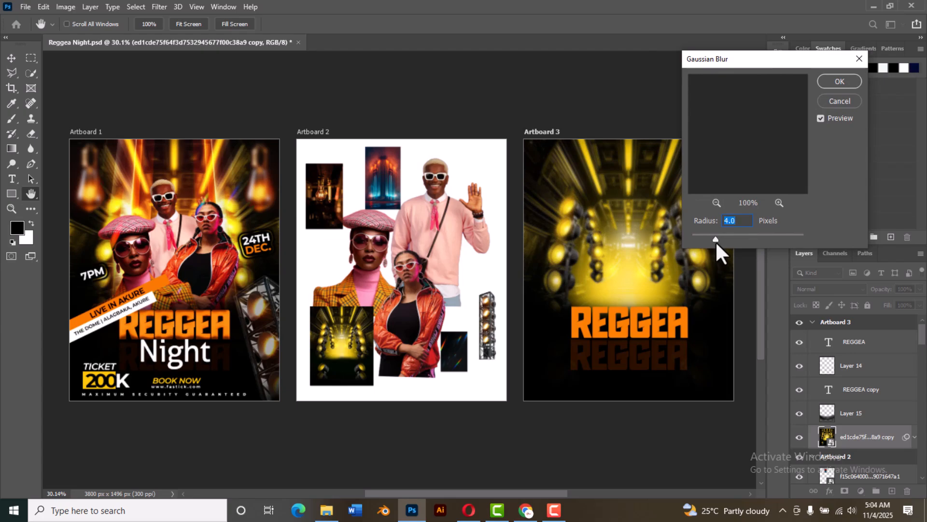
left_click(839, 81)
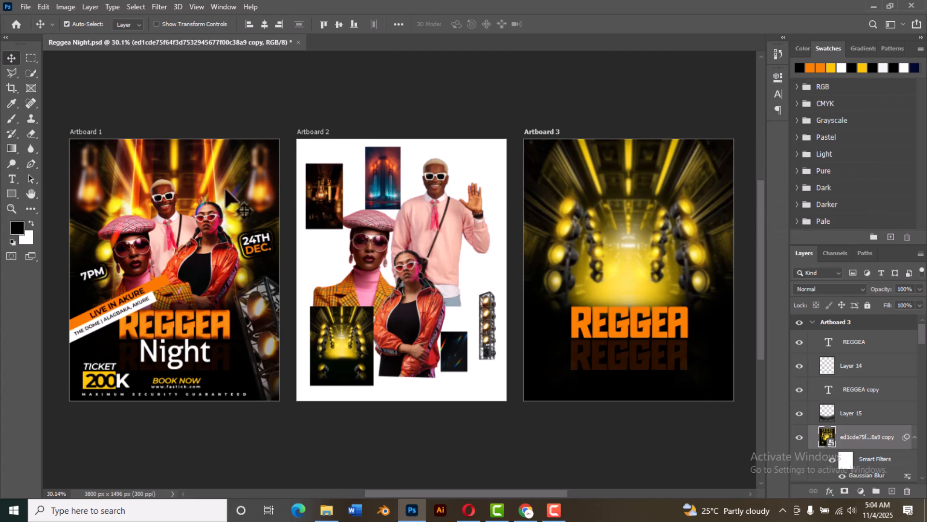
Step: Copy the light bulb image from Artboard 2 and position it near the upper-left corner of Artboard 3
left_click(331, 199)
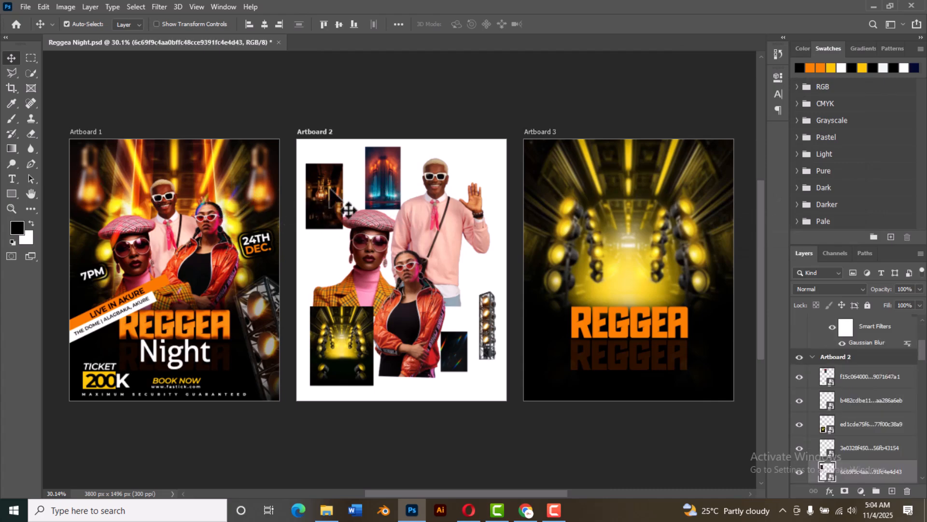
left_click_drag(327, 191, 549, 169)
key("ctrl+z")
left_click_drag(328, 194, 555, 176)
scroll(555, 176, "up", 4)
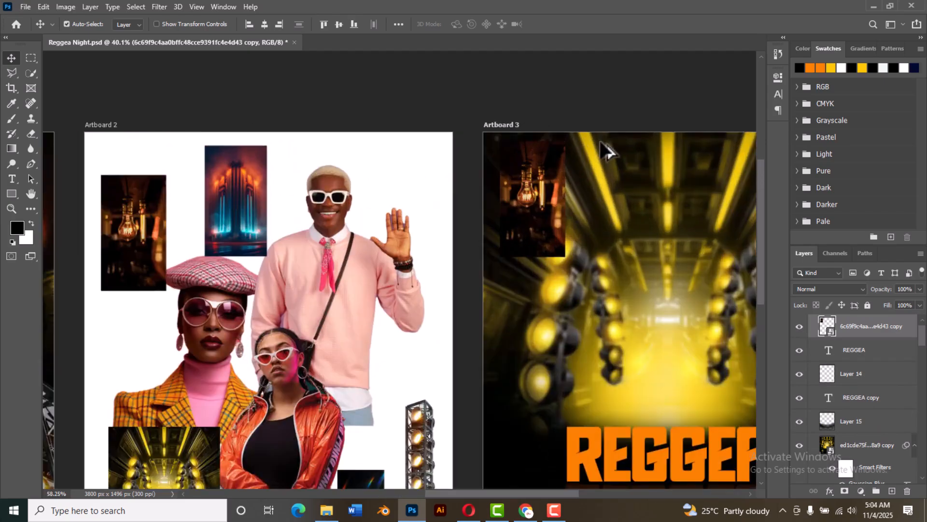
scroll(534, 208, "up", 2)
left_click_drag(657, 218, 449, 210)
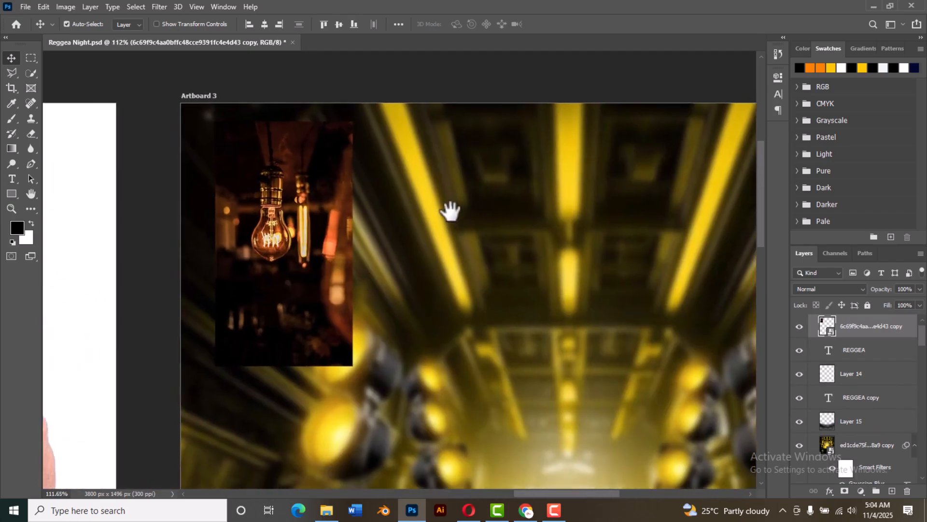
left_click_drag(321, 216, 296, 195)
Step: Blend the bulb image with Linear Dodge (Add) and fit it into Artboard 3's upper-left corner, scaled to about 286 × 507 px
left_click(830, 290)
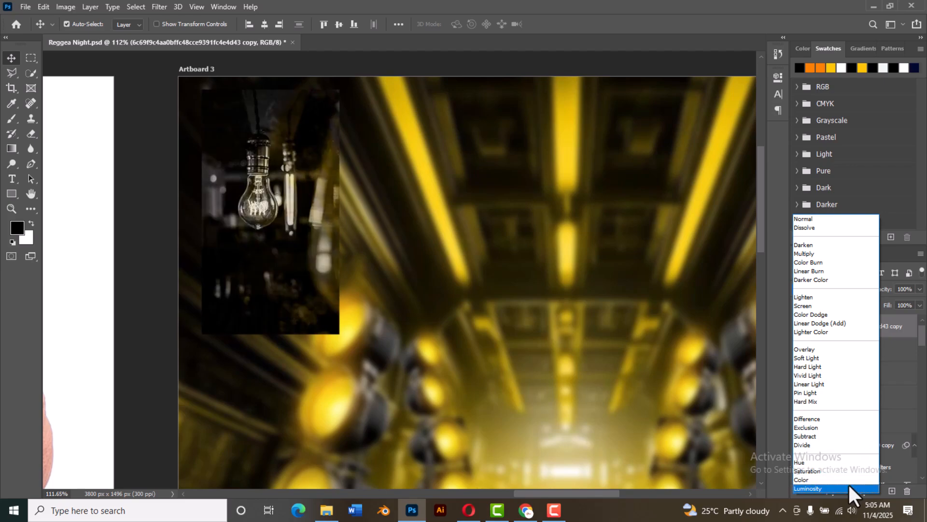
left_click(835, 322)
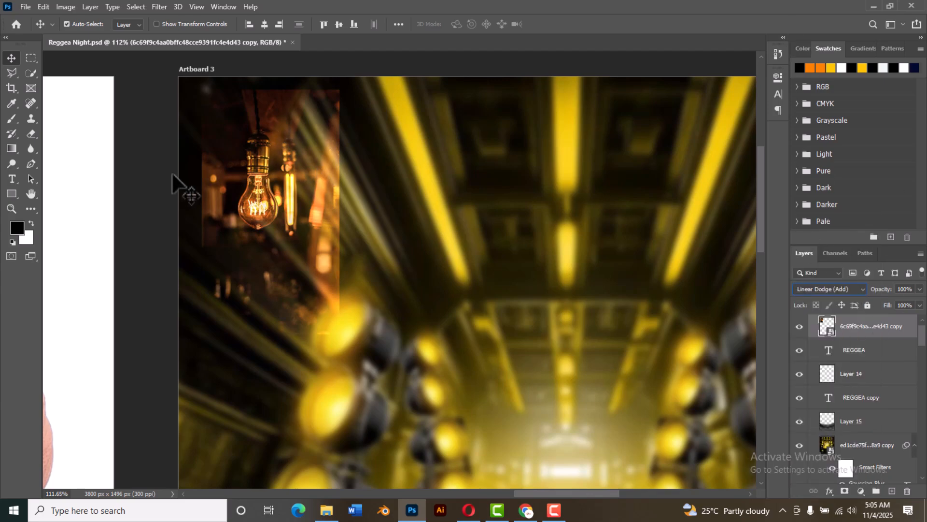
left_click_drag(313, 174, 289, 158)
key("ctrl+t")
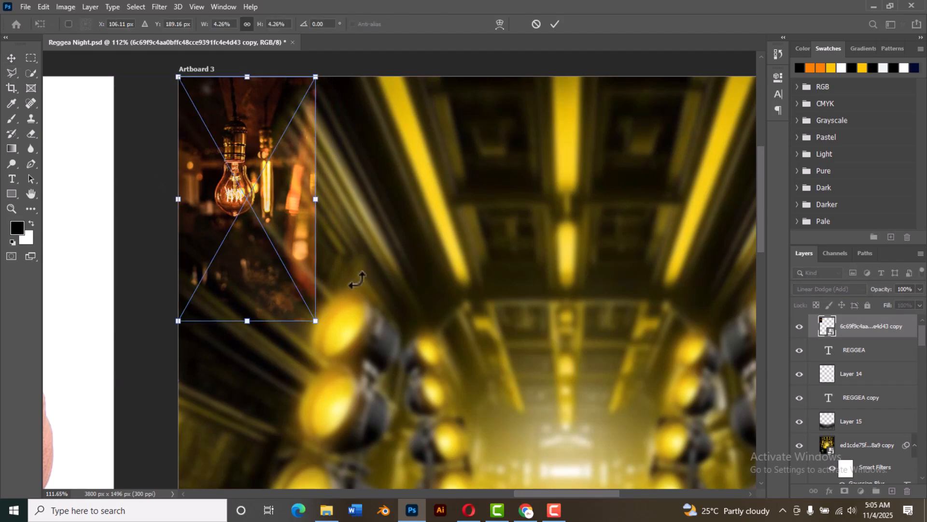
left_click_drag(315, 319, 363, 404)
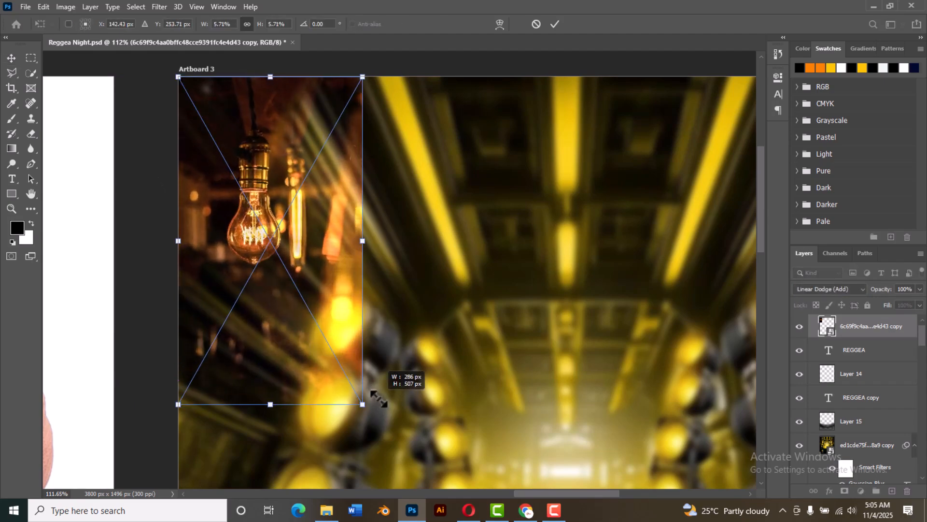
left_click(555, 25)
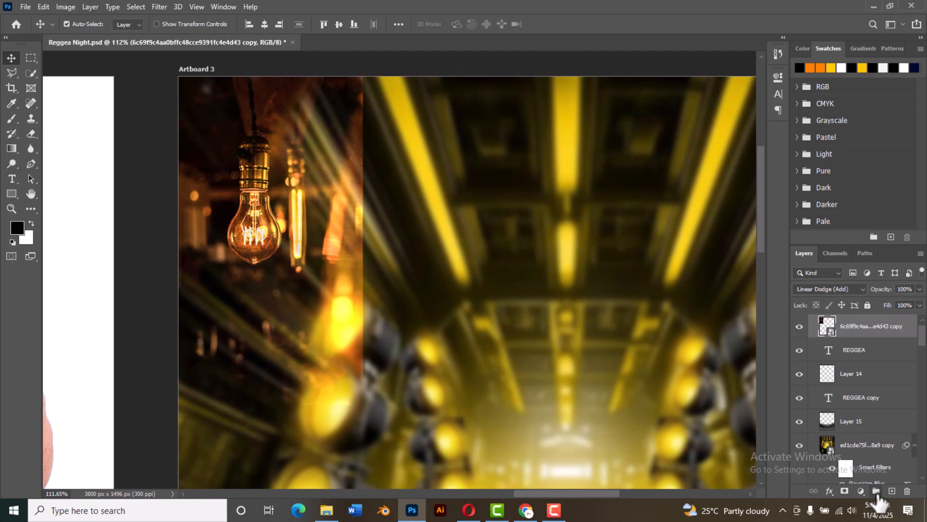
Step: Add a layer mask to the bulb image and paint black over its right and lower edges to blend them into the stage
left_click(845, 491)
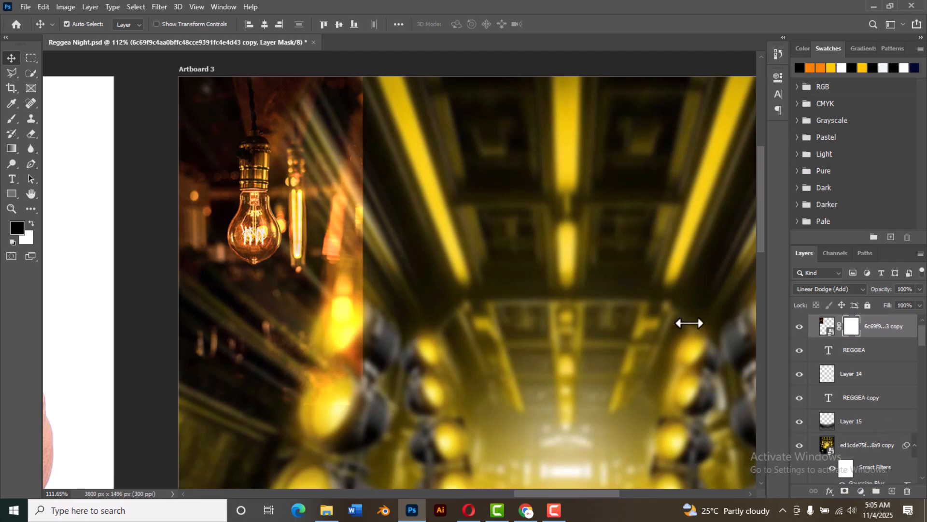
left_click(12, 118)
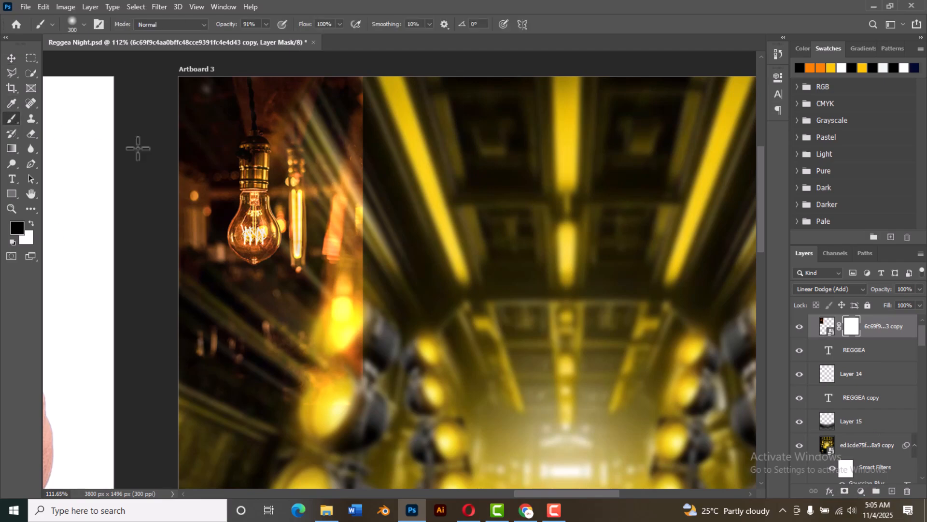
mouse_move(374, 87)
left_mouse_down()
mouse_move(361, 118)
mouse_move(381, 369)
mouse_move(370, 413)
mouse_move(307, 427)
left_mouse_up()
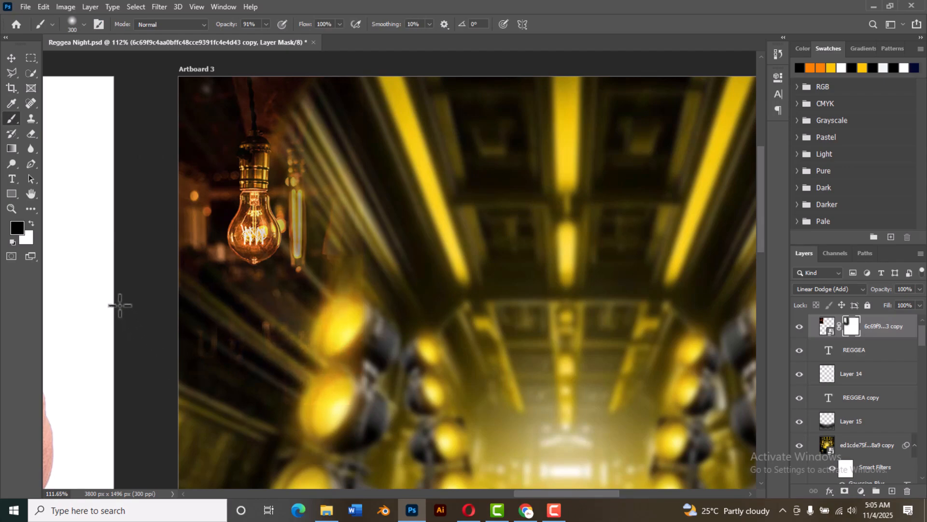
left_click_drag(359, 72, 371, 357)
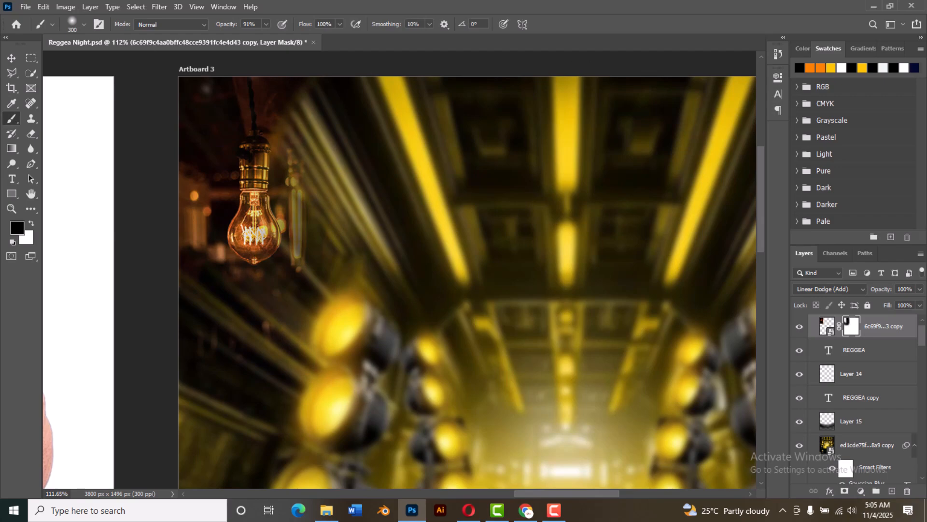
left_click(11, 58)
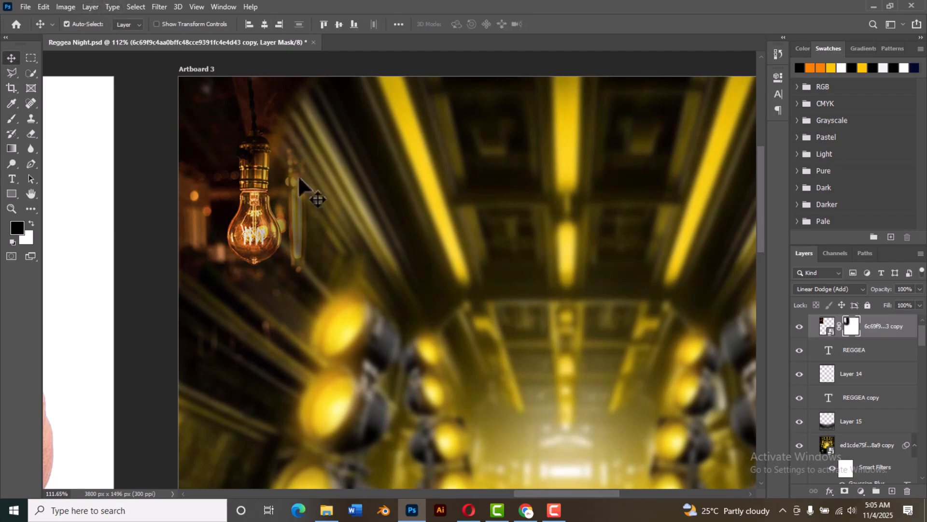
Step: Enlarge the masked bulb image to about 178% and position it so the bulb hangs in Artboard 3's upper-left corner
scroll(385, 198, "down", 8)
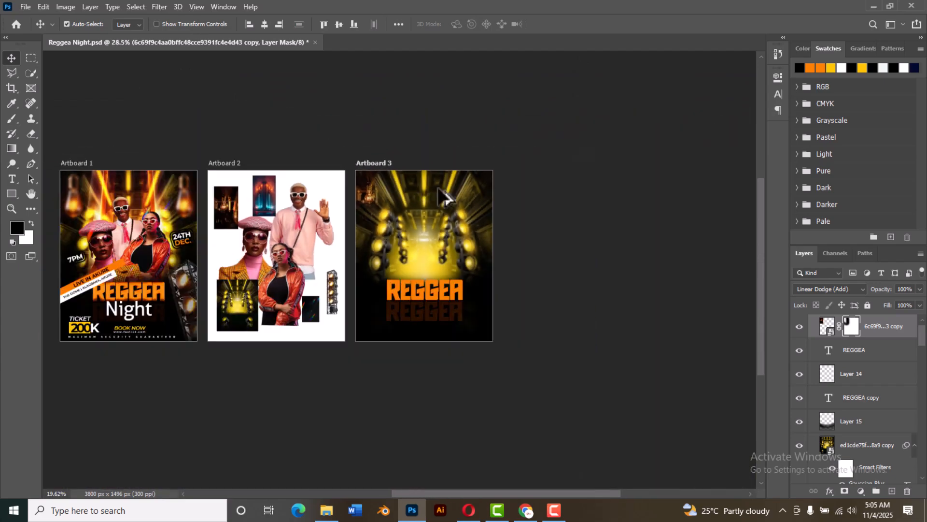
scroll(394, 202, "up", 4)
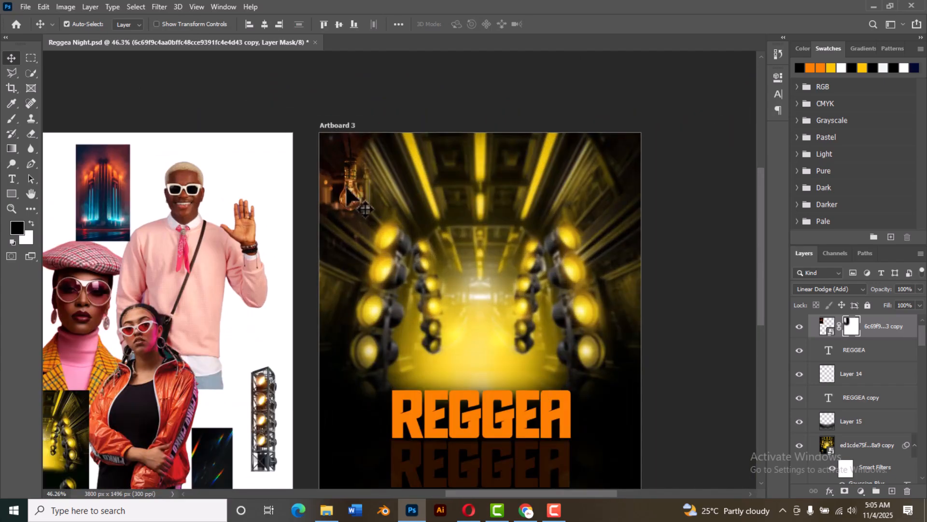
key("ctrl+t")
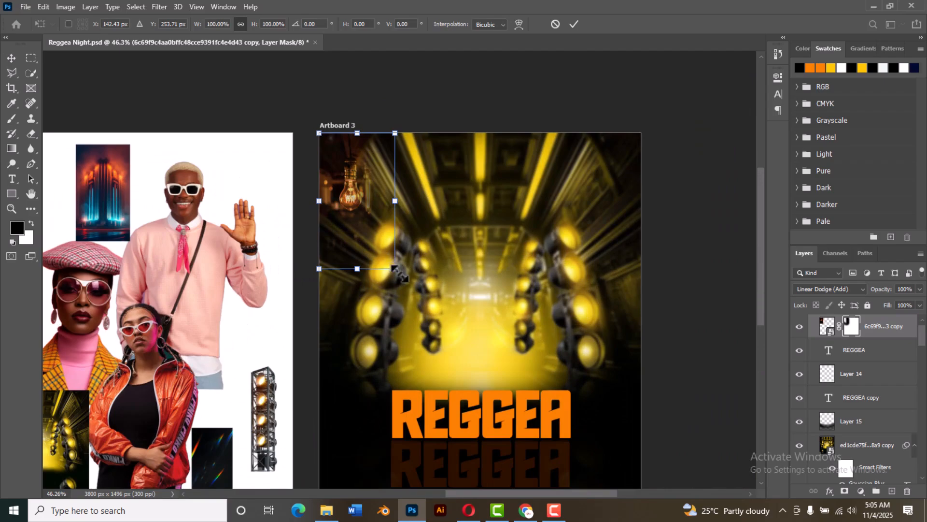
left_click_drag(395, 268, 426, 321)
left_click_drag(369, 216, 381, 234)
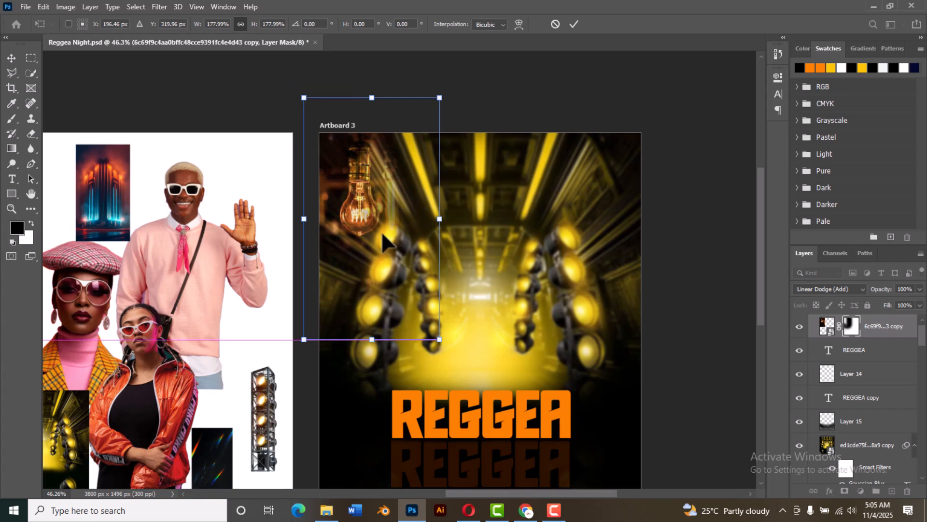
left_click(574, 23)
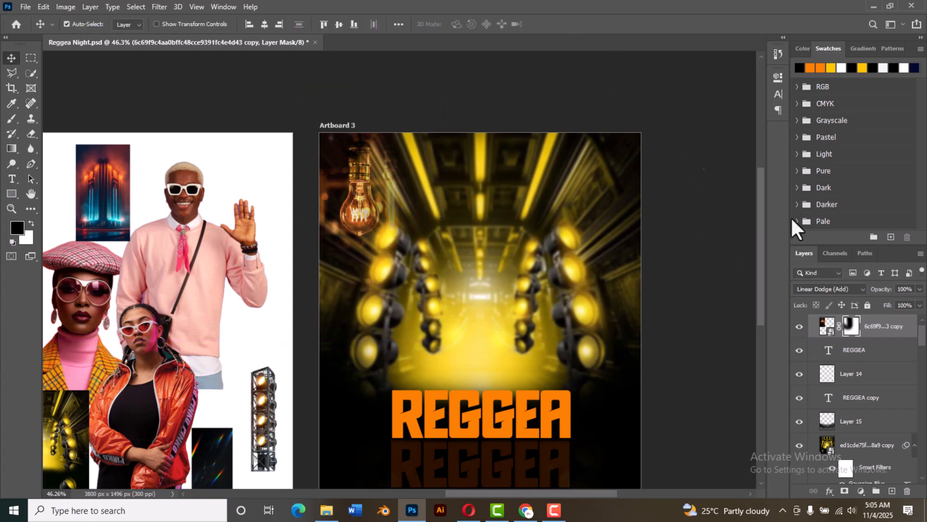
left_click(159, 6)
left_click(176, 18)
left_click(159, 7)
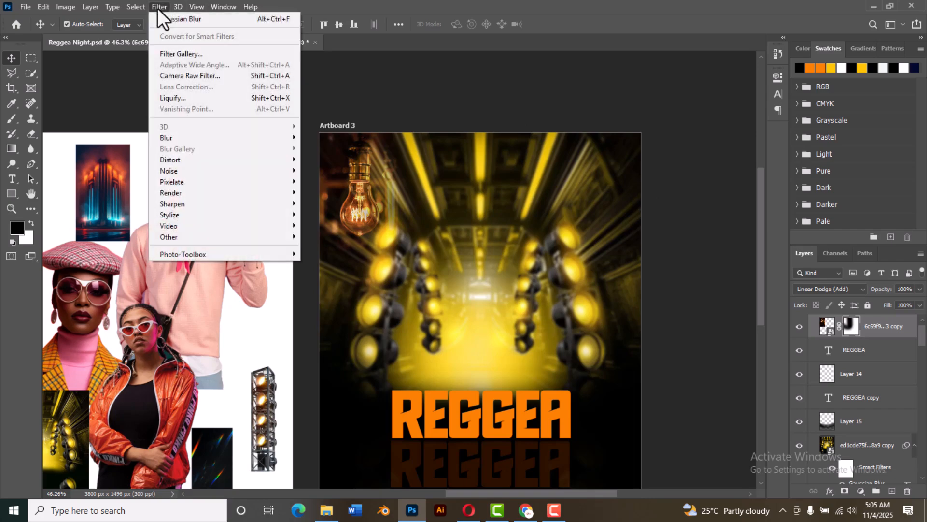
mouse_move(212, 138)
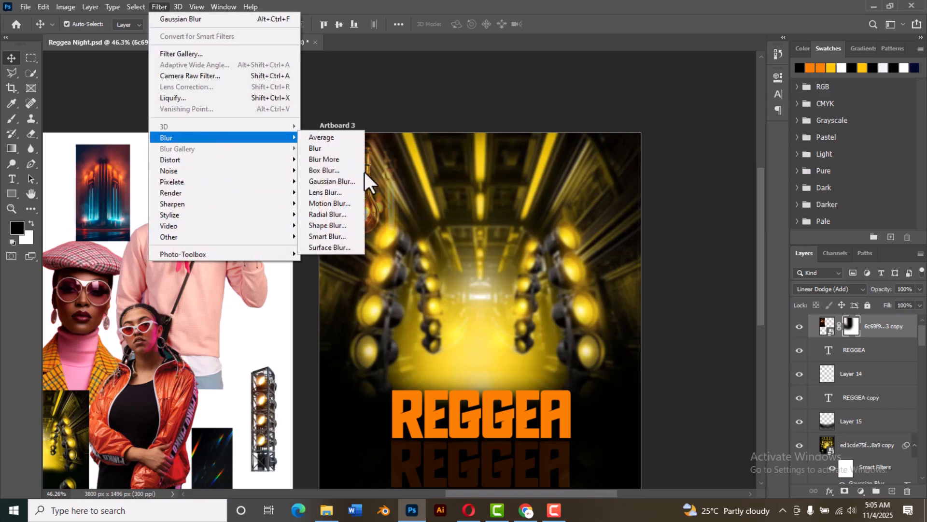
left_click(337, 183)
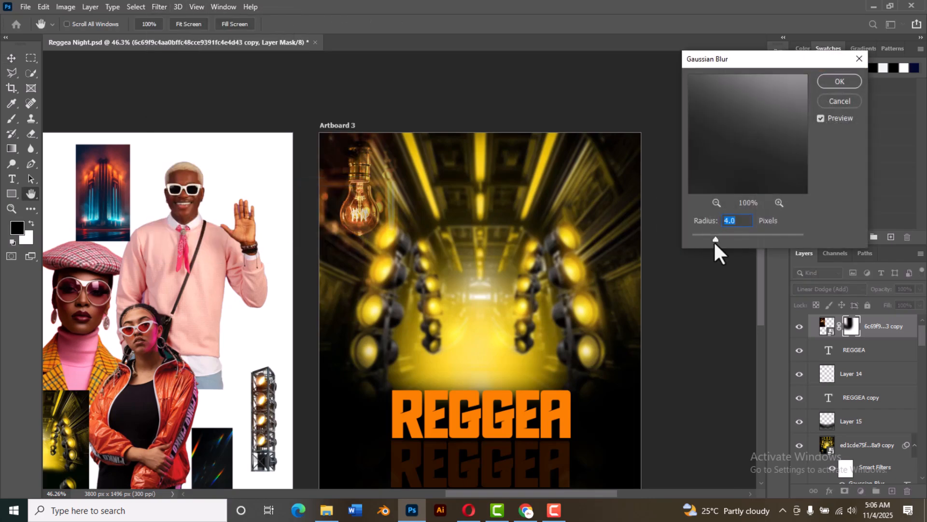
left_click_drag(745, 239, 747, 239)
left_click(841, 102)
Step: Apply a Gaussian Blur with a radius of 4.0 pixels to the bulb image itself rather than its mask
left_click(827, 331)
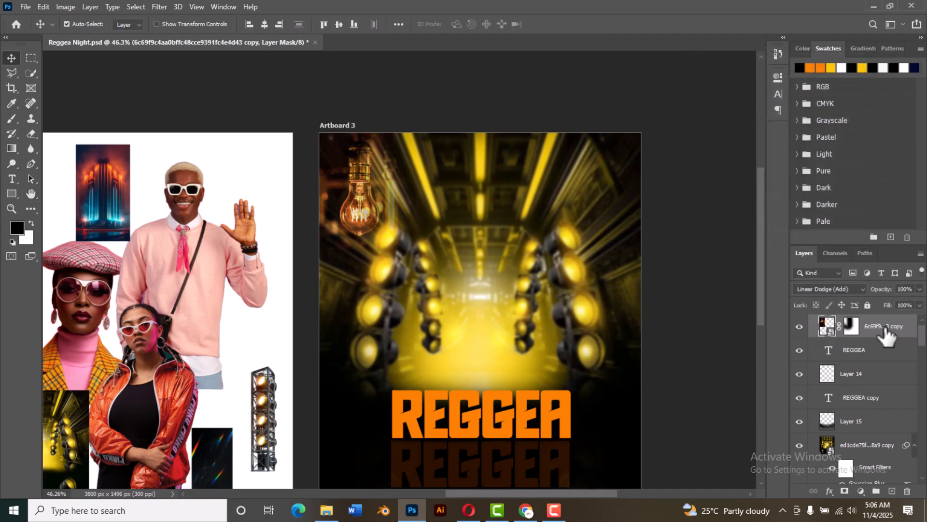
left_click(158, 7)
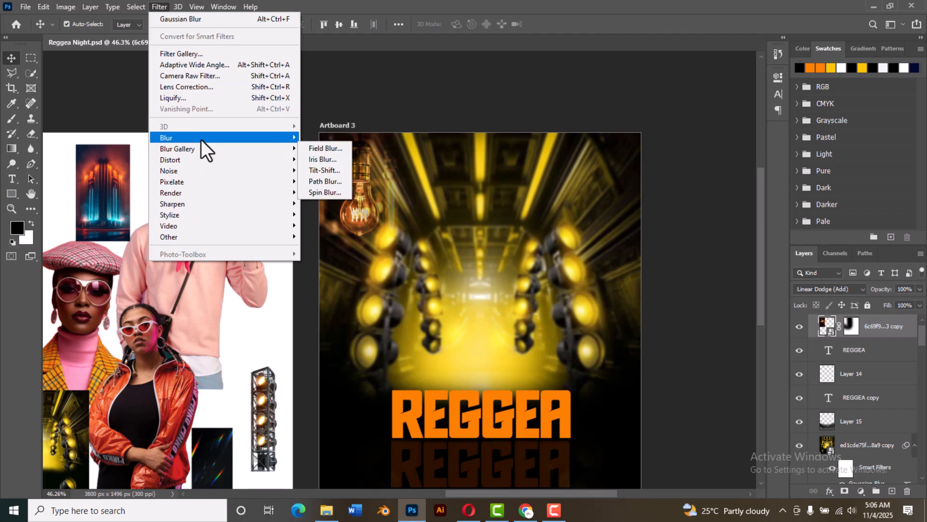
left_click(325, 185)
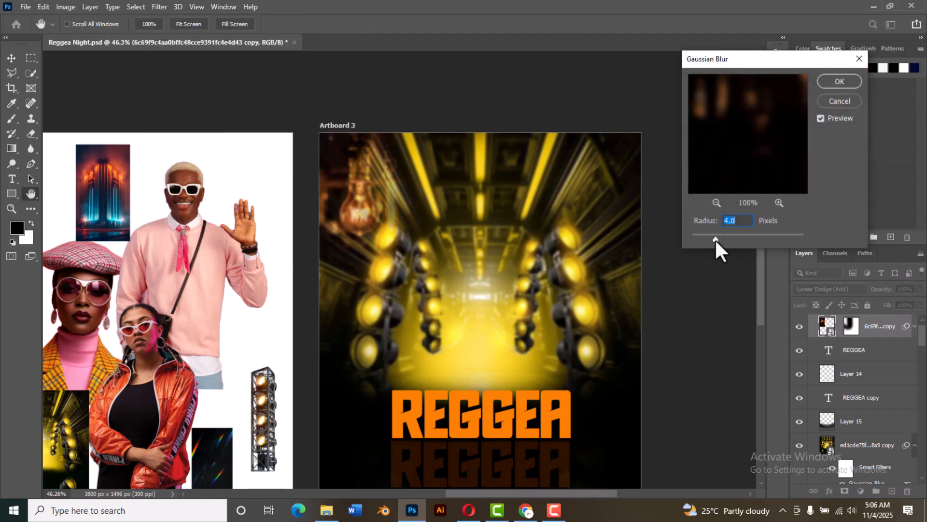
left_click(842, 82)
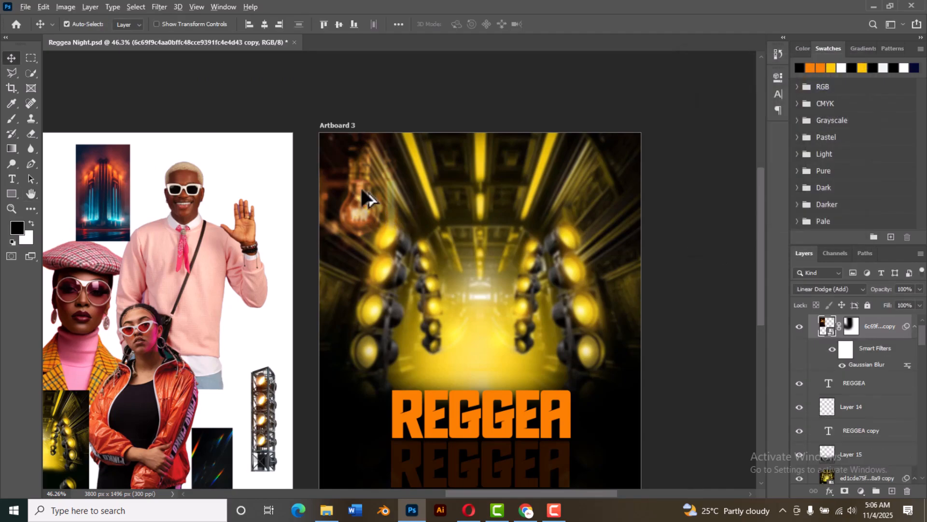
Step: Duplicate the blurred bulb to Artboard 3's upper-right corner, flip the copy horizontally and nudge it inward to mirror the first bulb
left_click_drag(367, 198, 606, 191)
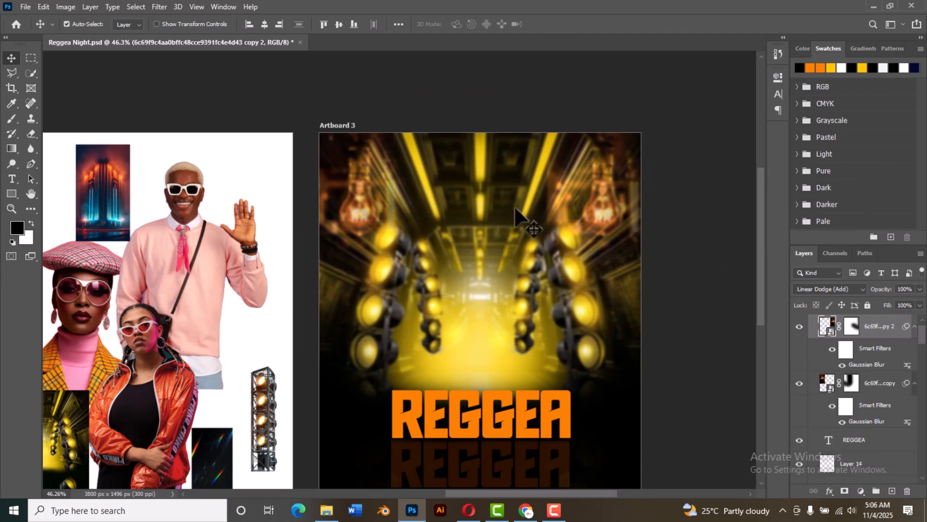
key("ctrl+t")
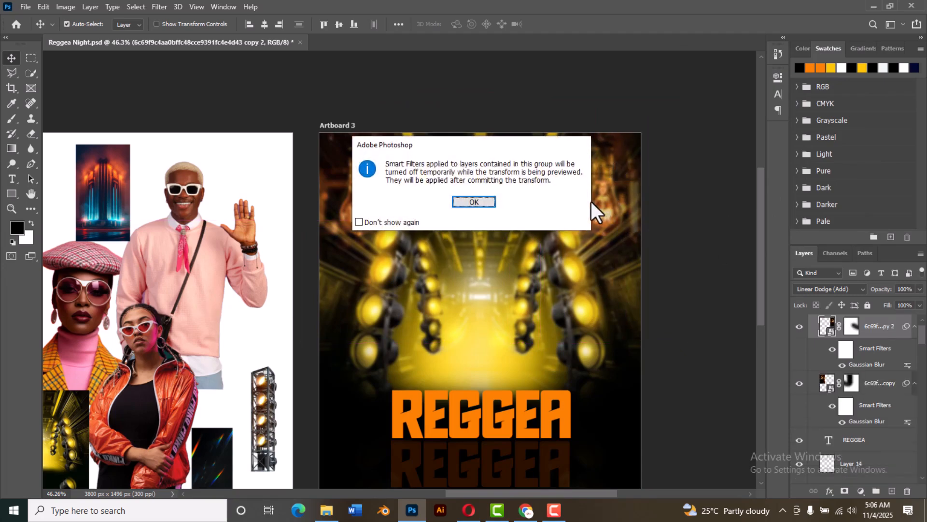
left_click(459, 200)
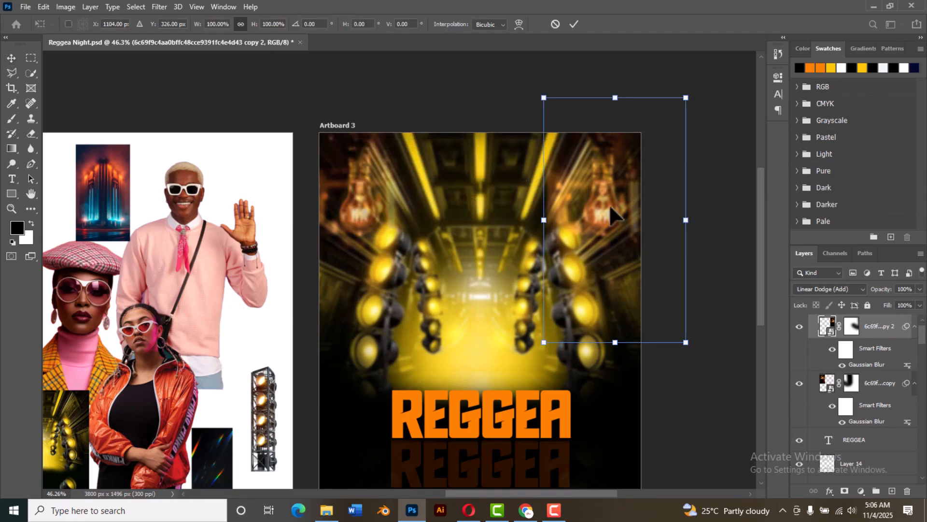
right_click(610, 205)
left_click(673, 401)
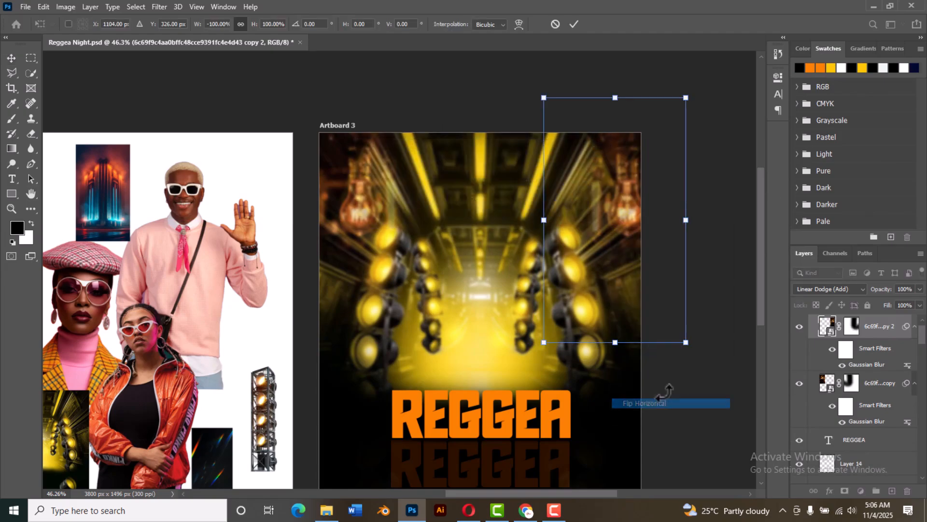
left_click_drag(624, 195, 603, 195)
key("Return")
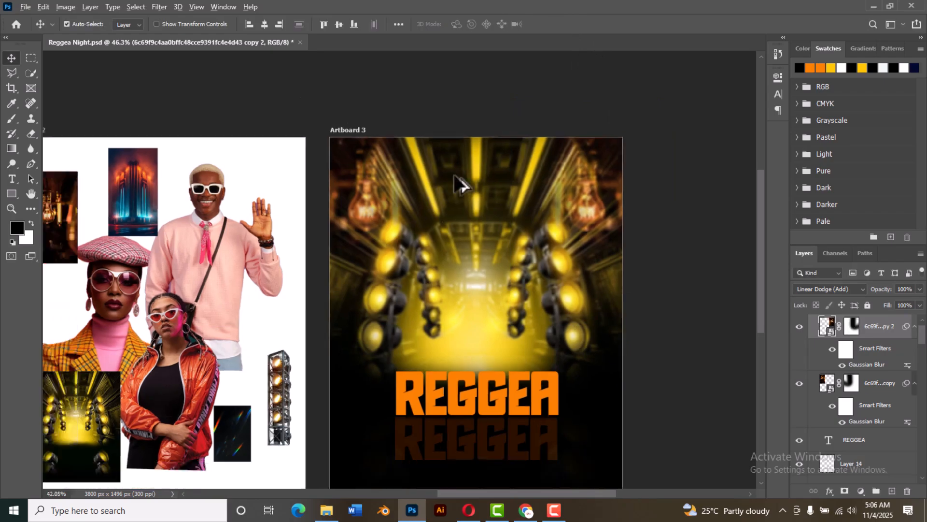
Step: Copy the neon building image from Artboard 2 onto Artboard 3 and enlarge it to cover nearly the whole artboard
scroll(459, 182, "down", 4)
scroll(152, 276, "up", 2)
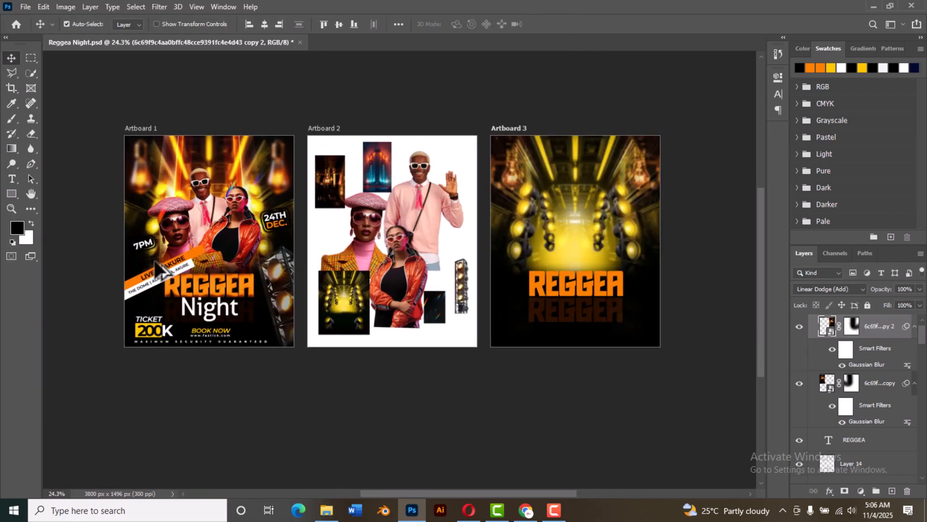
left_click_drag(397, 152, 710, 311)
key("ctrl+t")
left_click_drag(621, 201, 624, 243)
left_click(555, 24)
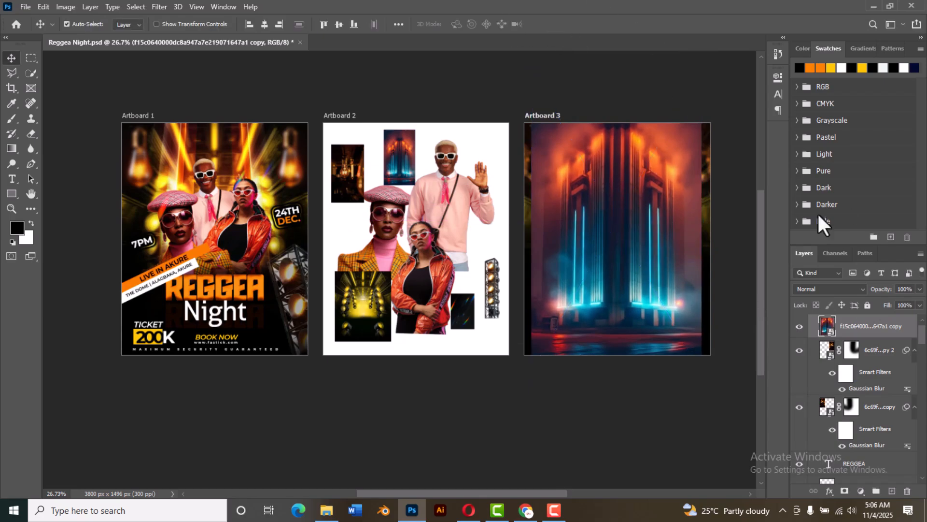
Step: Try the Soft Light blend mode on the neon building layer and return the layer to Normal
scroll(713, 186, "up", 3)
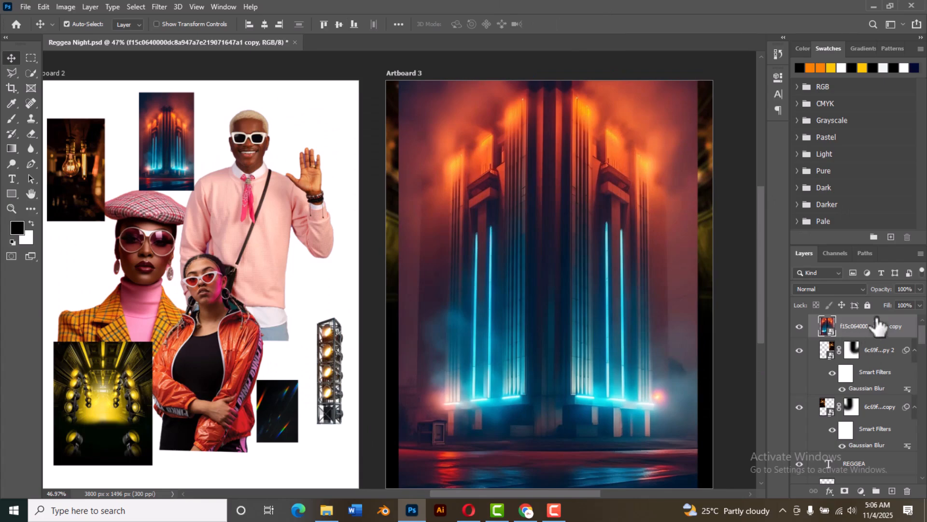
left_click(840, 289)
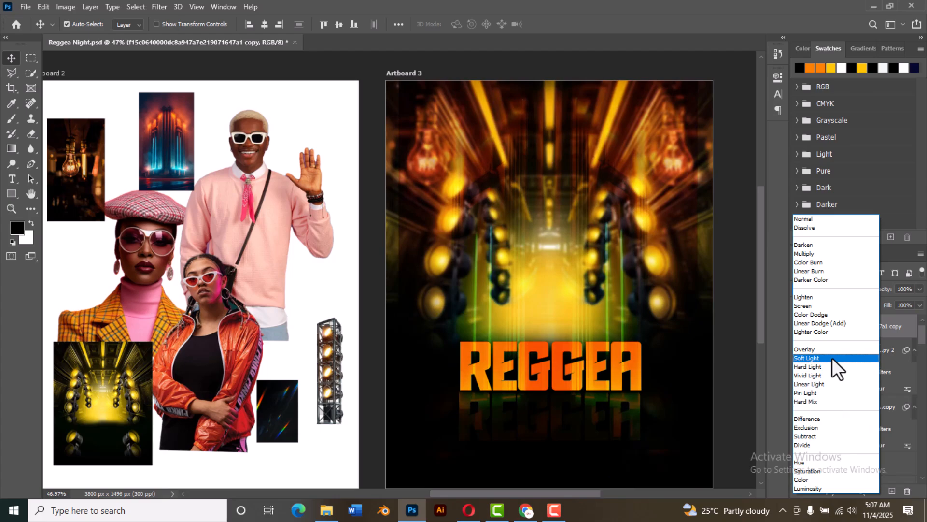
left_click(833, 358)
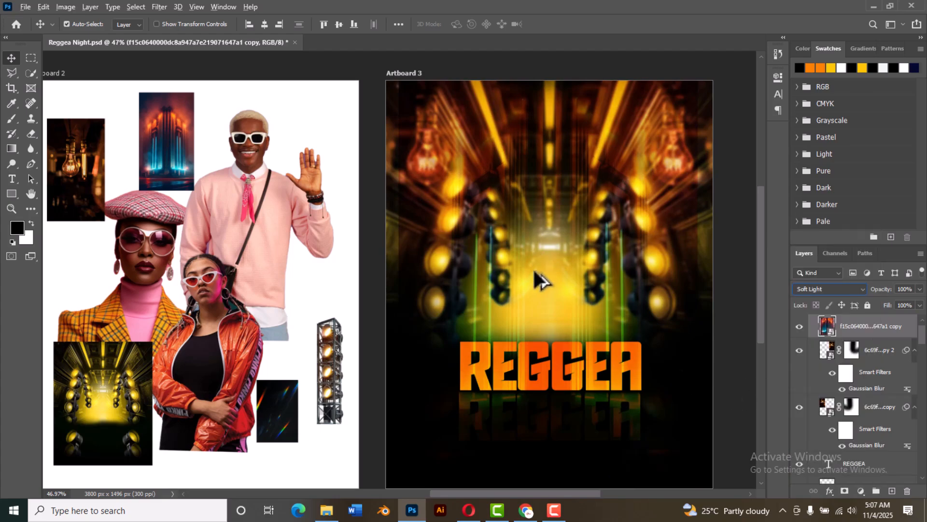
left_click(734, 315)
scroll(540, 297, "down", 4)
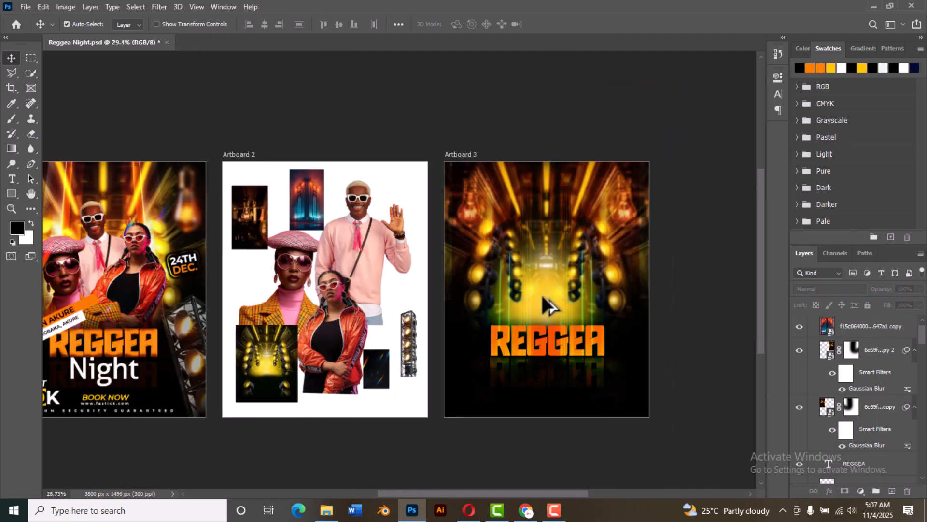
left_click(580, 260)
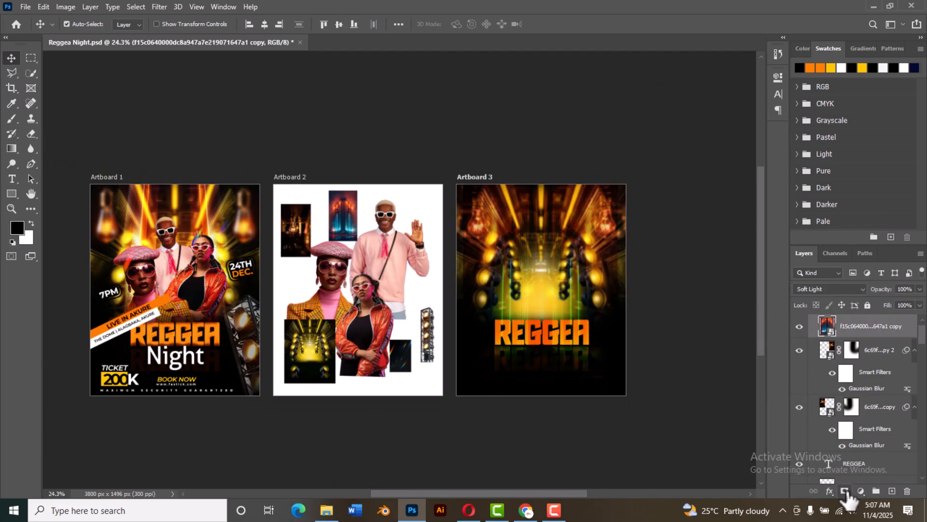
left_click(828, 290)
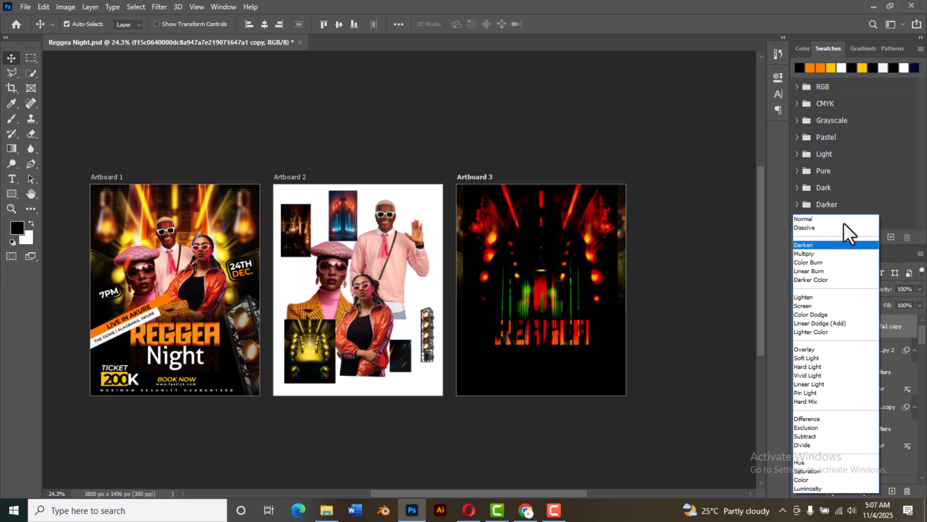
left_click(839, 220)
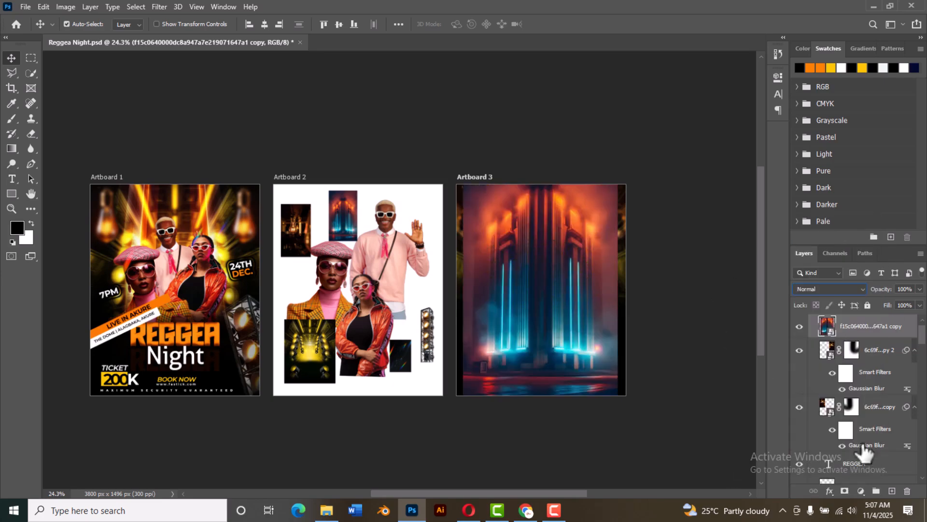
Step: Add a layer mask to the neon building image and paint black along its right, bottom and left edges to fade them
left_click(845, 491)
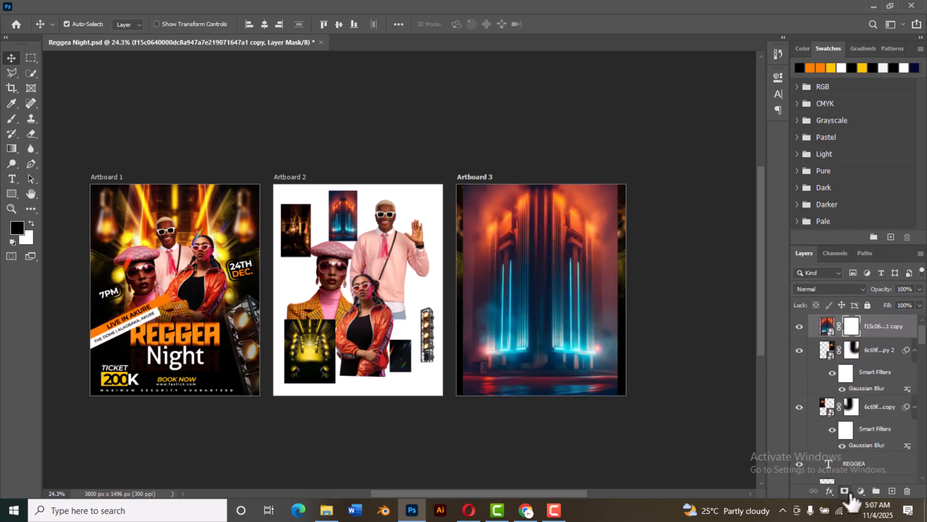
left_click(10, 119)
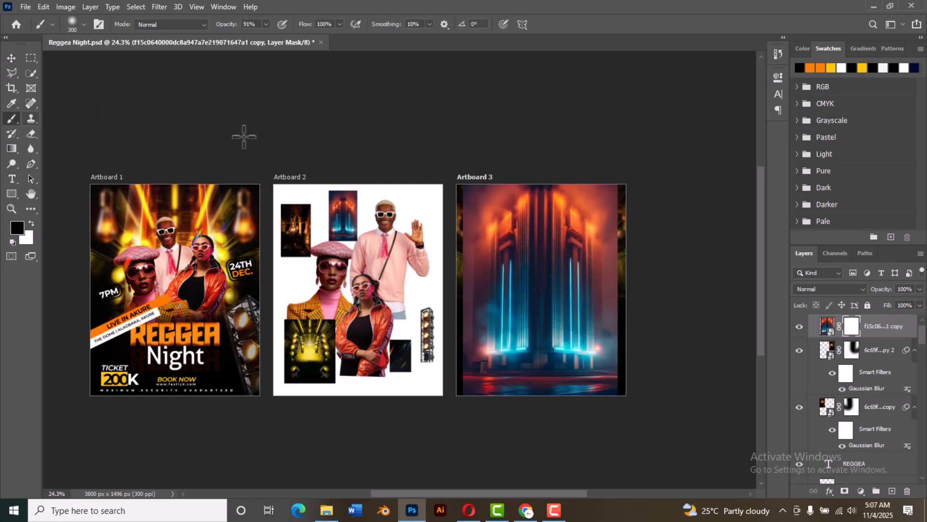
mouse_move(616, 185)
left_mouse_down()
mouse_move(628, 298)
mouse_move(622, 400)
mouse_move(608, 413)
left_mouse_up()
mouse_move(521, 414)
left_mouse_down()
mouse_move(449, 379)
mouse_move(582, 400)
mouse_move(632, 383)
mouse_move(564, 398)
left_mouse_up()
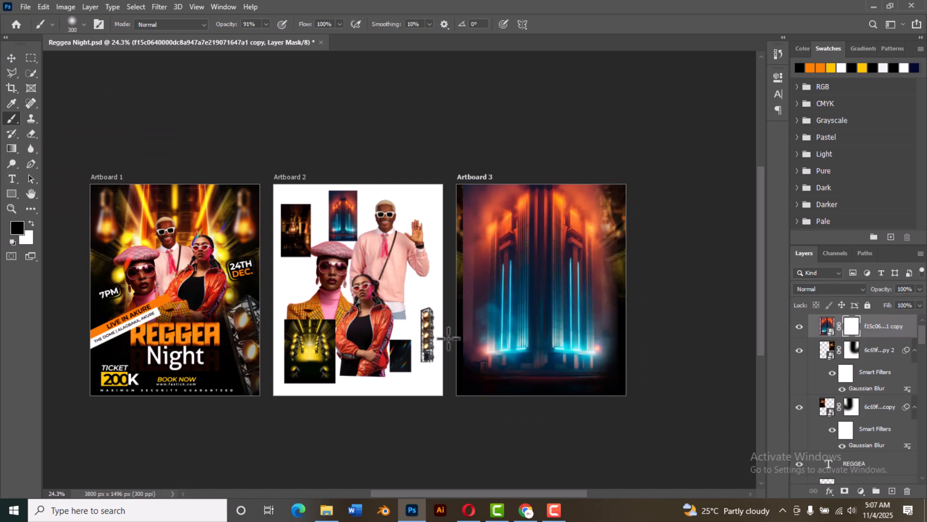
left_click_drag(464, 382, 462, 168)
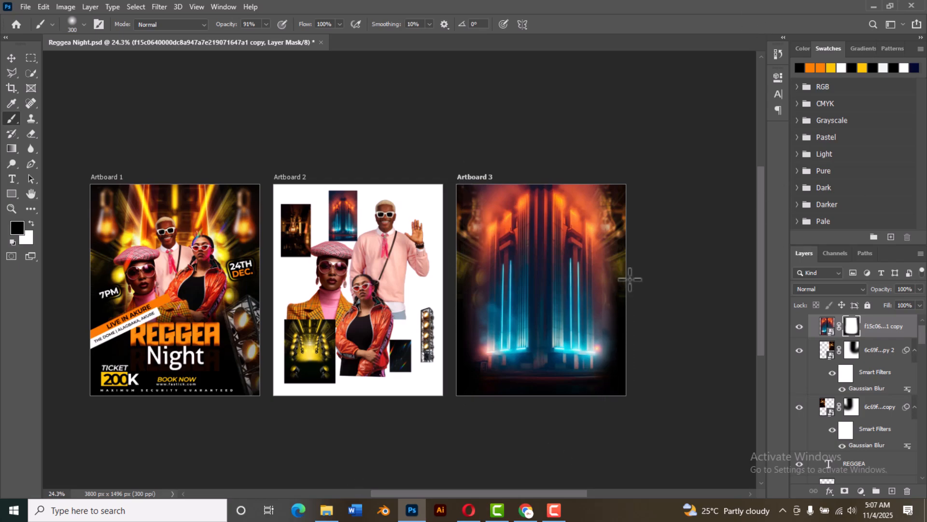
Step: Set the neon building layer's blend mode to Soft Light and nudge the layer slightly upward
left_click(829, 290)
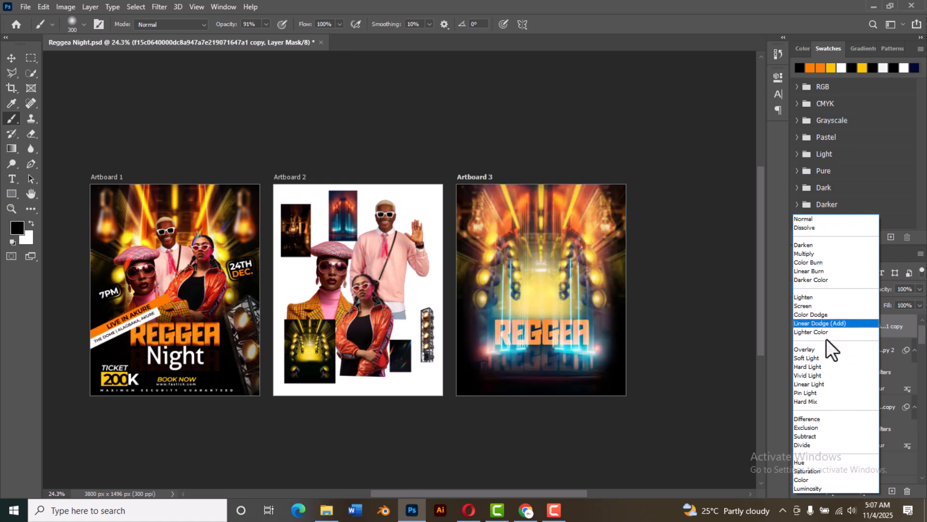
left_click(827, 357)
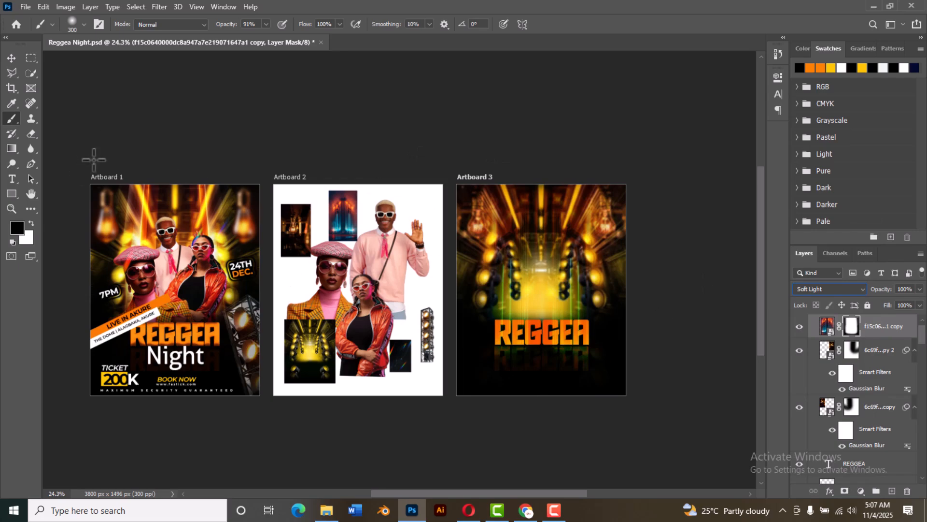
left_click(12, 57)
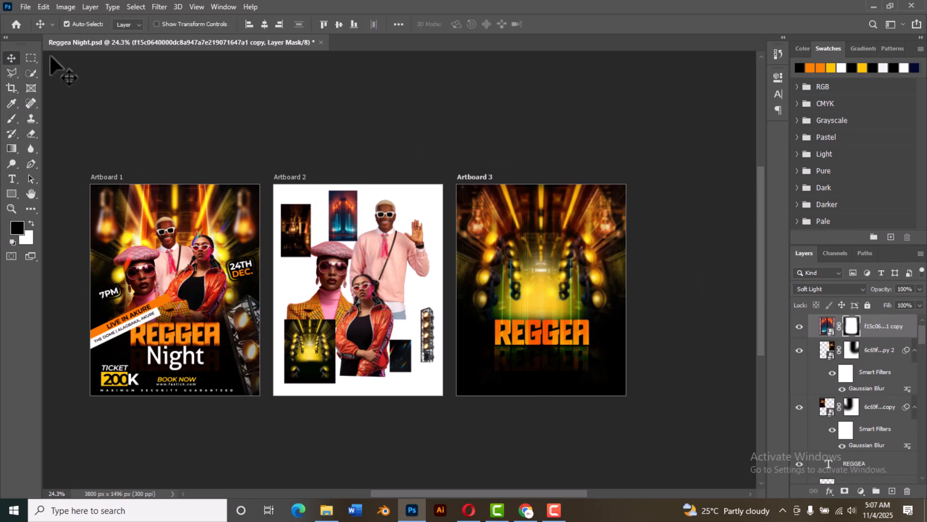
left_click(678, 236)
left_click_drag(562, 290, 562, 286)
left_click(665, 261)
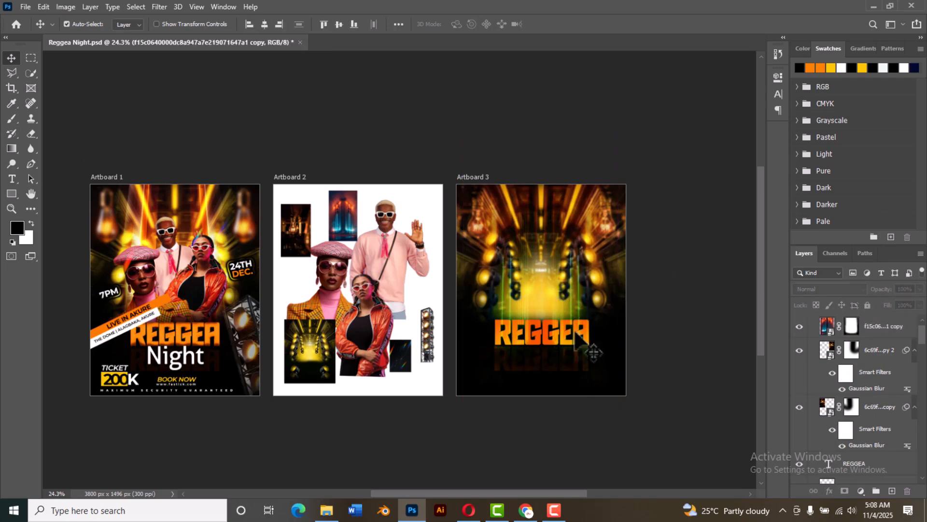
Step: Paint black on the neon building's layer mask across the REGGEA title to hide the building over the lettering
scroll(524, 347, "up", 2)
scroll(609, 328, "down", 3)
scroll(505, 352, "up", 3)
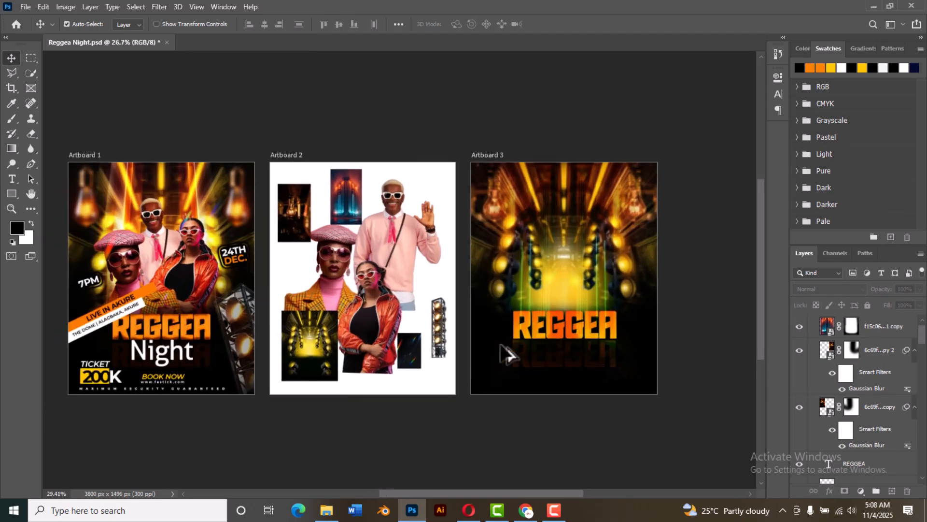
scroll(519, 356, "down", 1)
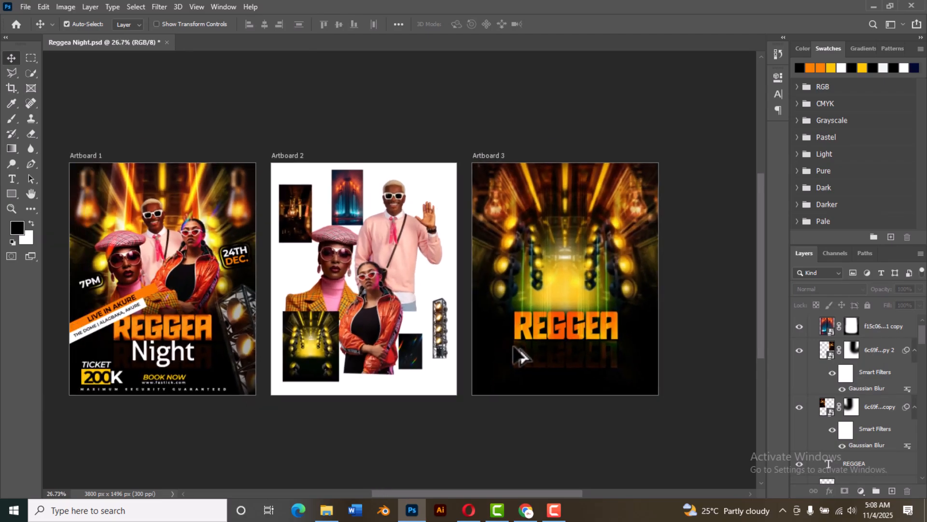
left_click(568, 281)
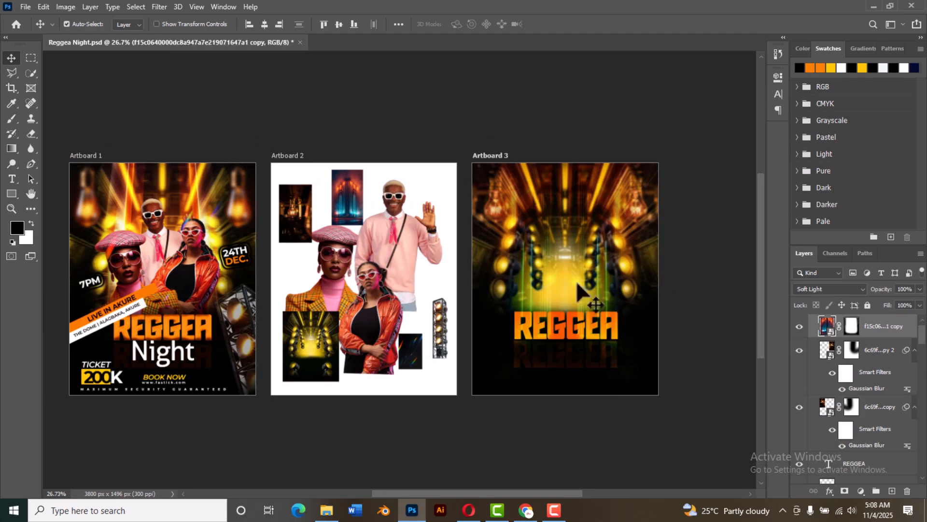
left_click(852, 326)
left_click(12, 117)
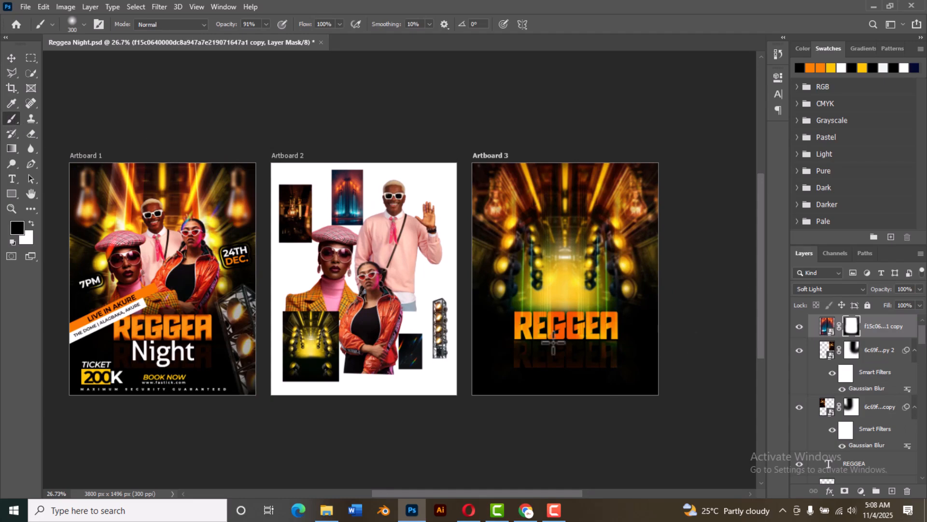
left_click_drag(517, 339, 620, 328)
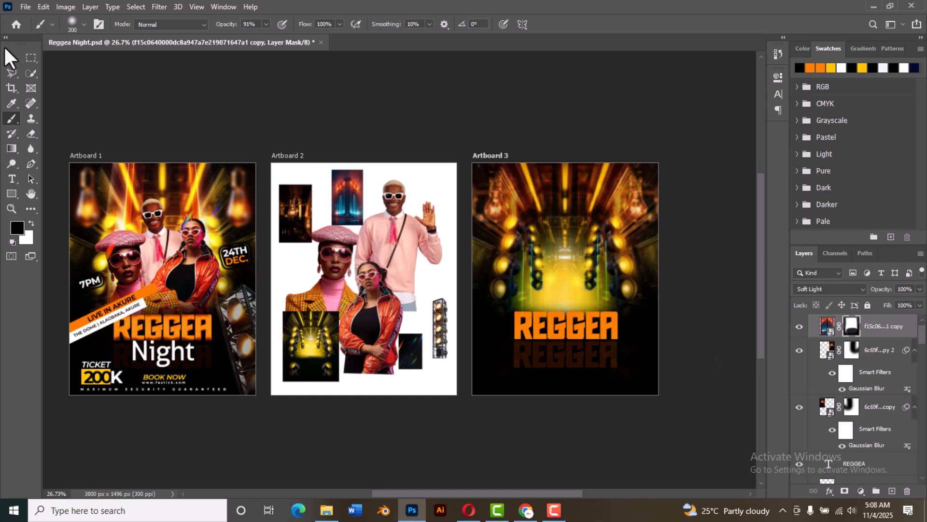
left_click(11, 54)
left_click(350, 108)
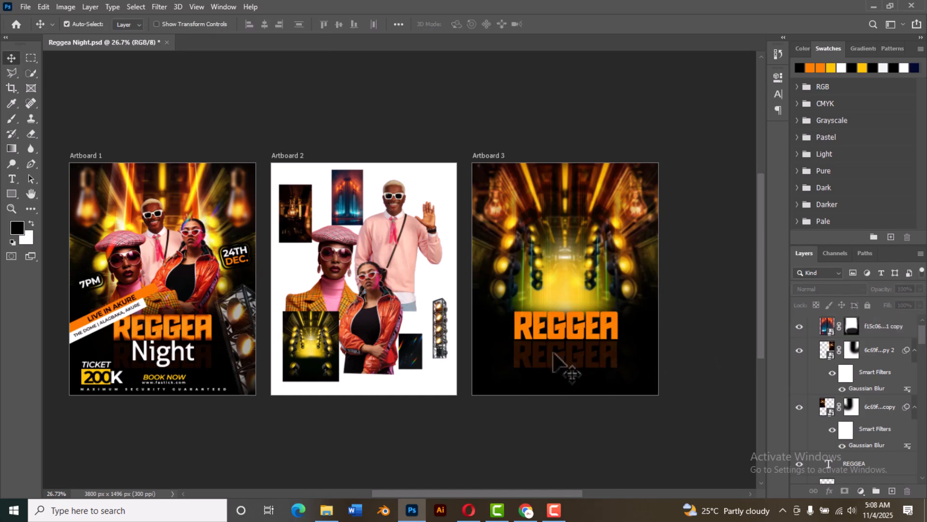
Step: Copy the white Night text from Artboard 1 onto Artboard 3, just below the REGGEA title, and nudge it slightly down
left_click(180, 354)
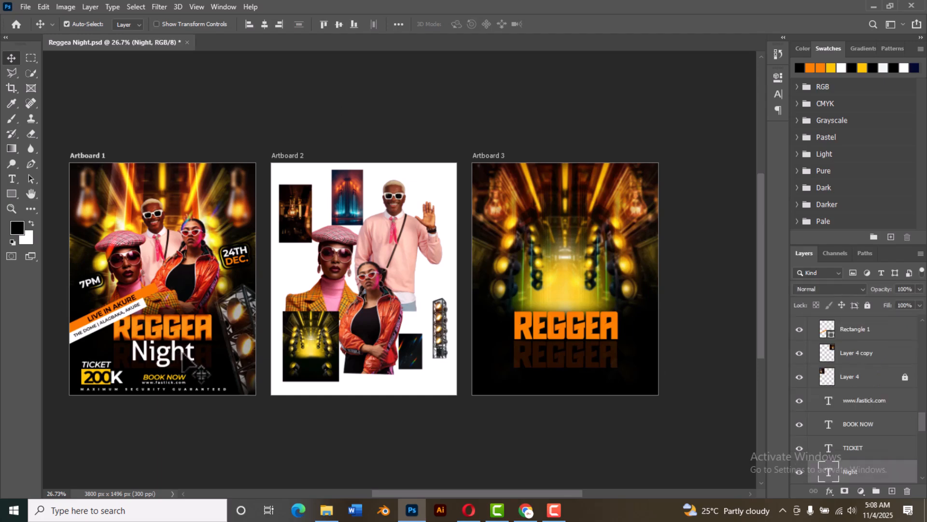
left_click_drag(183, 353, 590, 356)
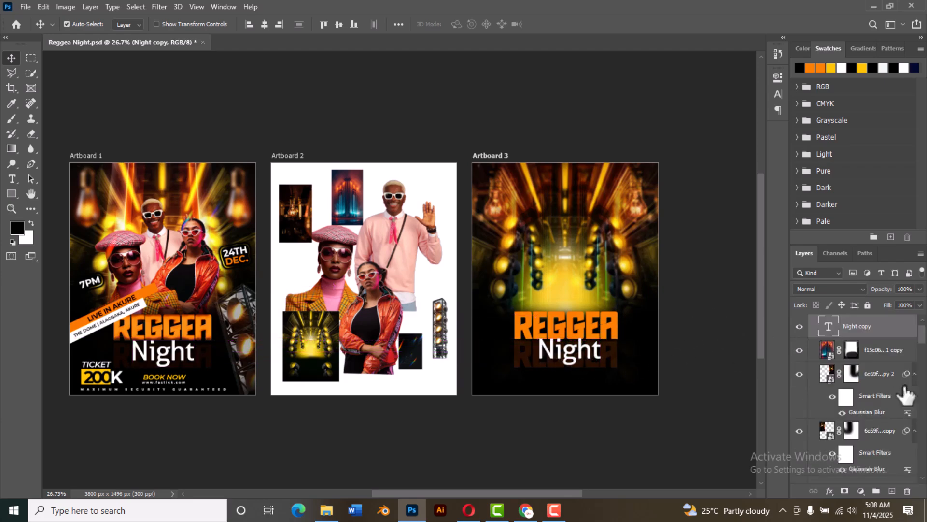
double_click(828, 327)
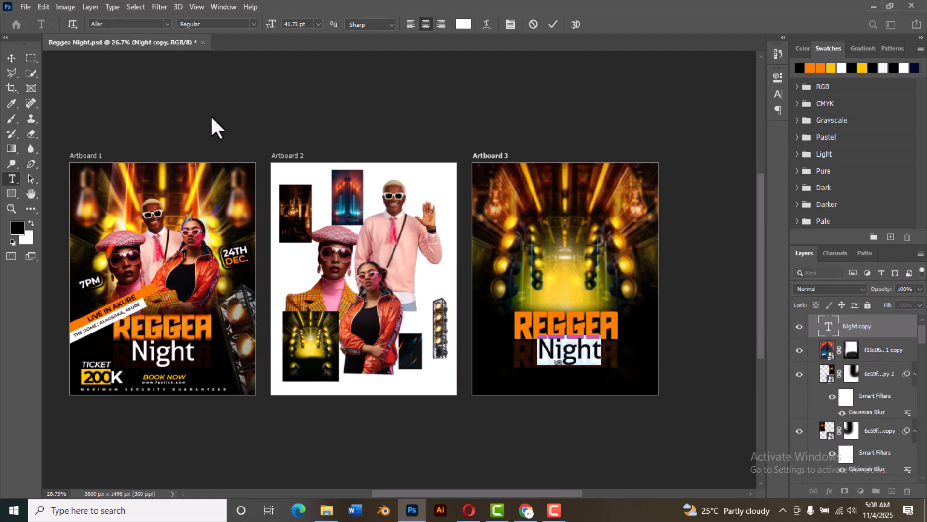
left_click(551, 24)
scroll(601, 356, "up", 3)
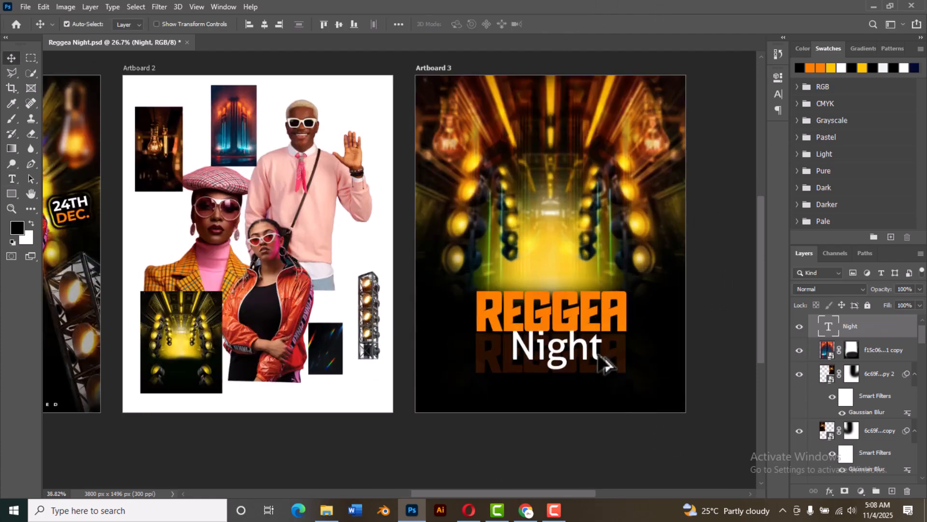
scroll(603, 364, "up", 1)
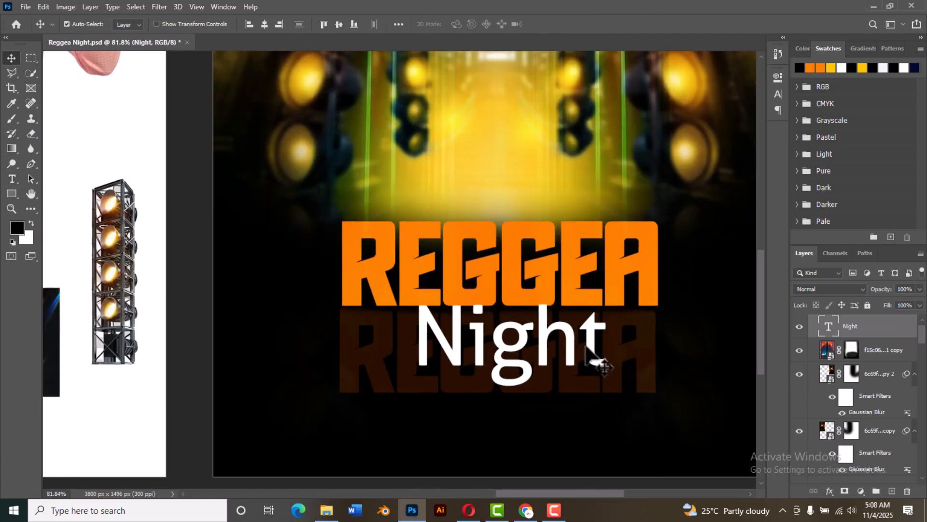
left_click_drag(589, 345, 590, 348)
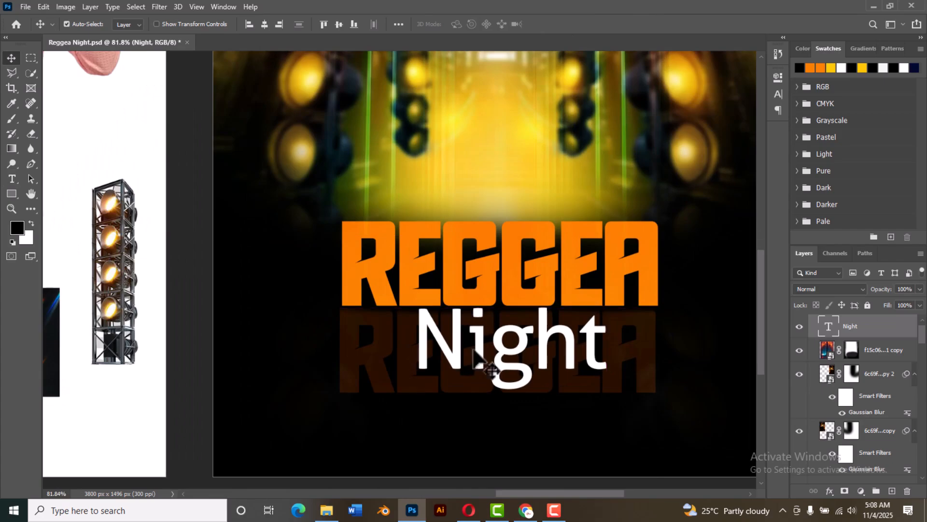
Step: Copy the man in the pink sweater from Artboard 2 onto the centre of Artboard 3, above the REGGEA title
scroll(461, 389, "down", 6)
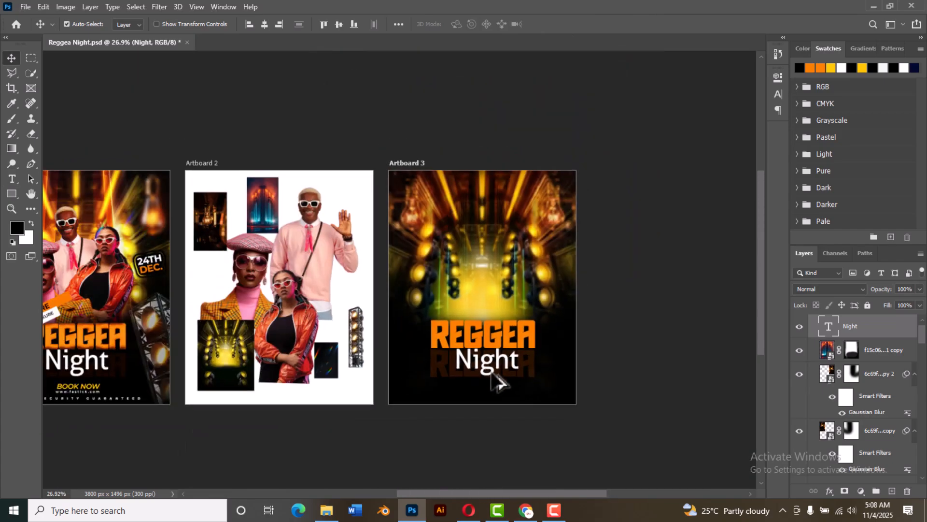
scroll(529, 384, "down", 2)
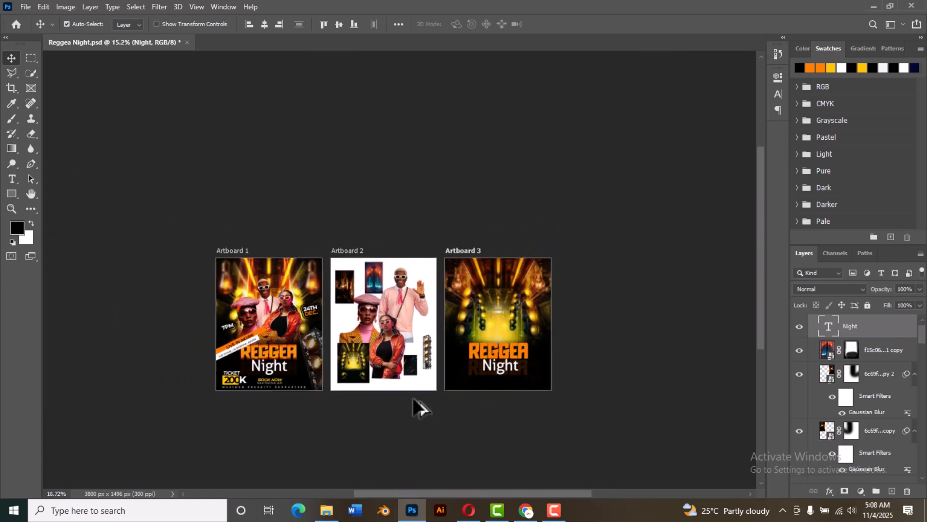
scroll(387, 415, "up", 3)
scroll(376, 417, "down", 2)
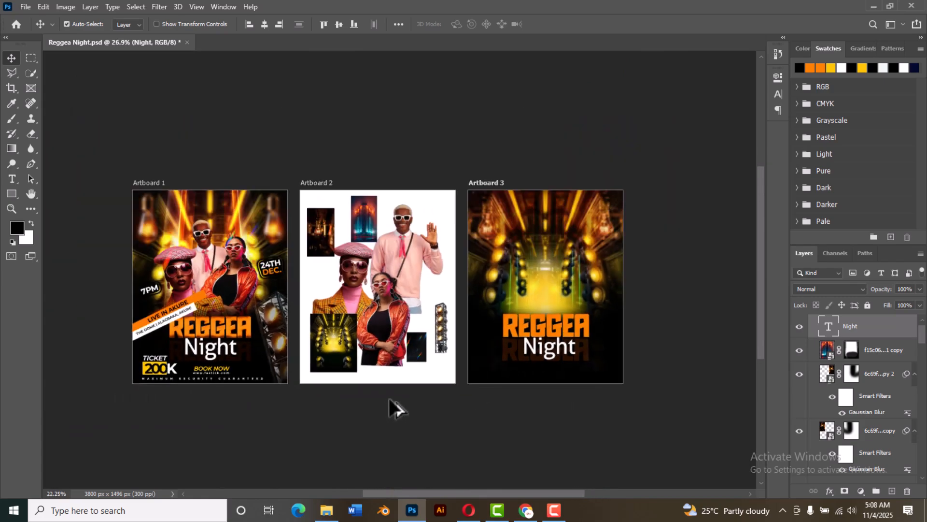
scroll(392, 395, "up", 1)
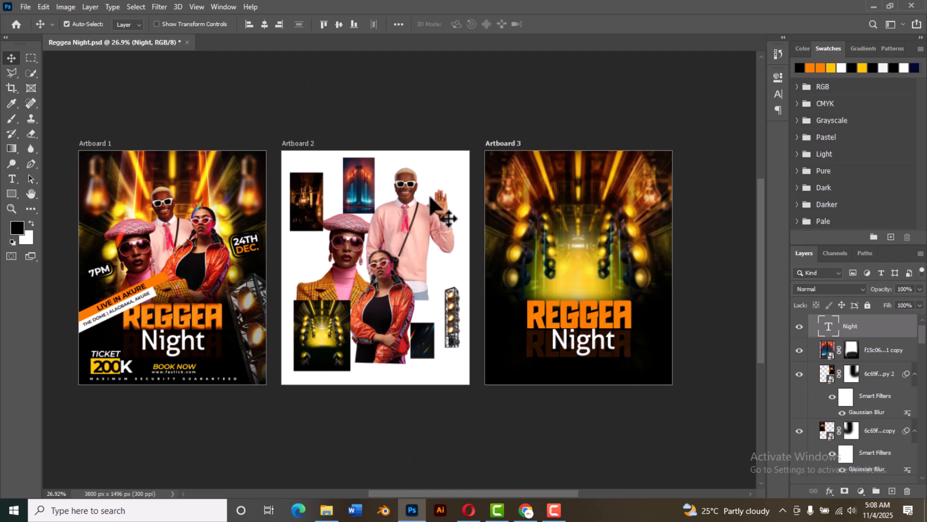
left_click(437, 213)
left_click_drag(442, 220, 497, 234)
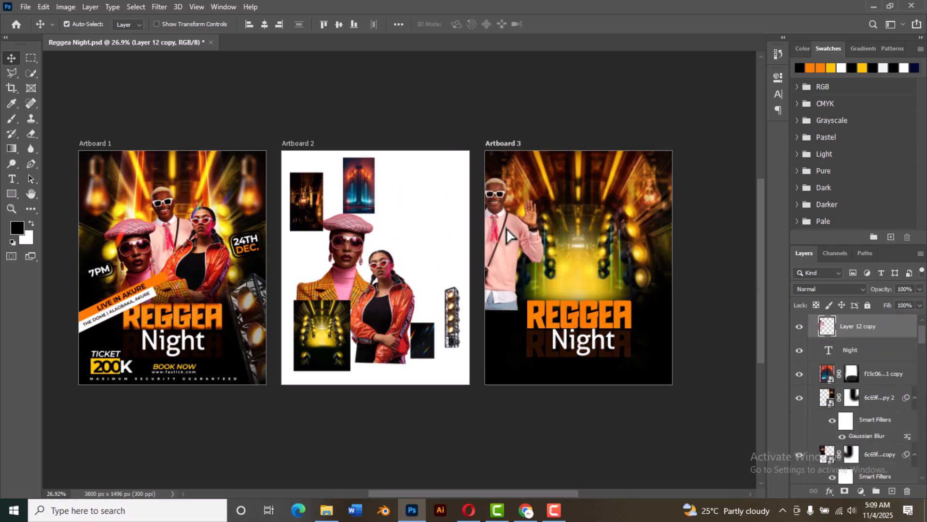
key("ctrl+z")
left_click_drag(411, 225, 589, 239)
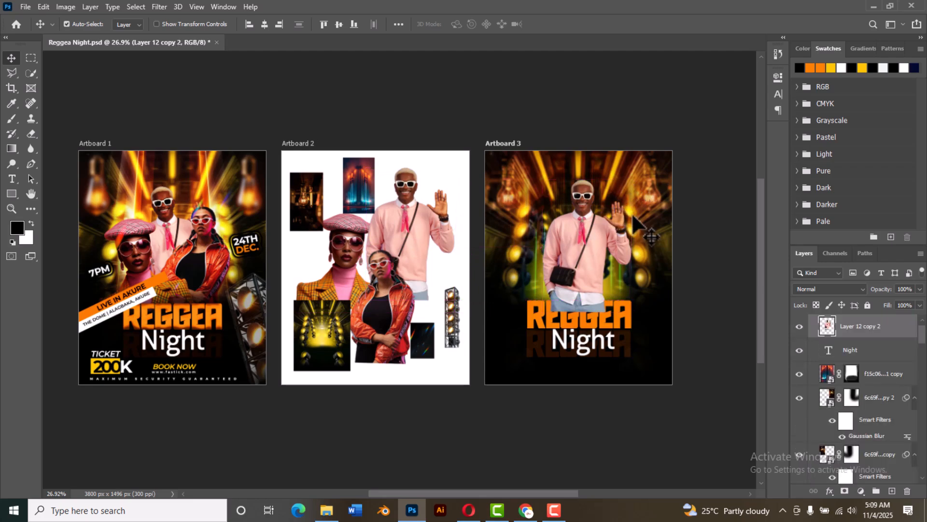
Step: Scale the man on Artboard 3 down slightly and move his layer directly below the REGGEA text layer
key("ctrl")
key("ctrl+t")
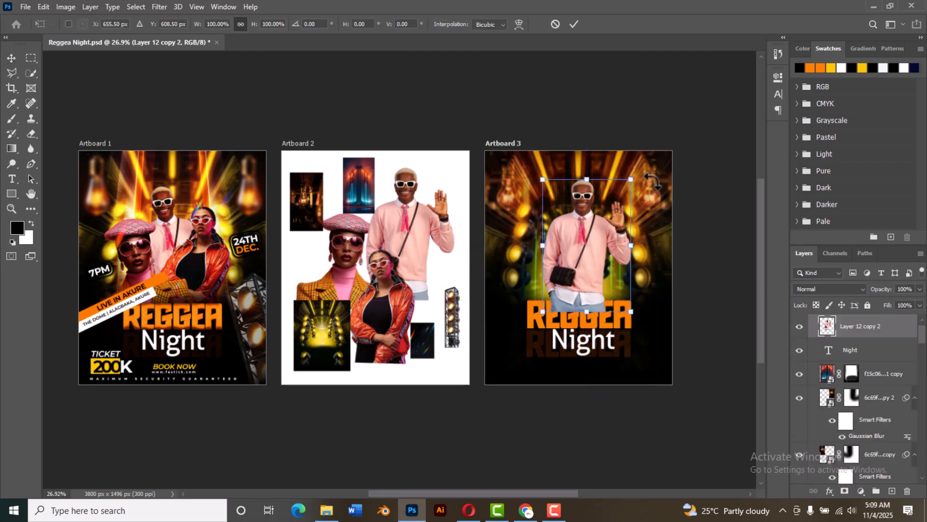
left_click_drag(634, 176, 658, 174)
left_click(574, 24)
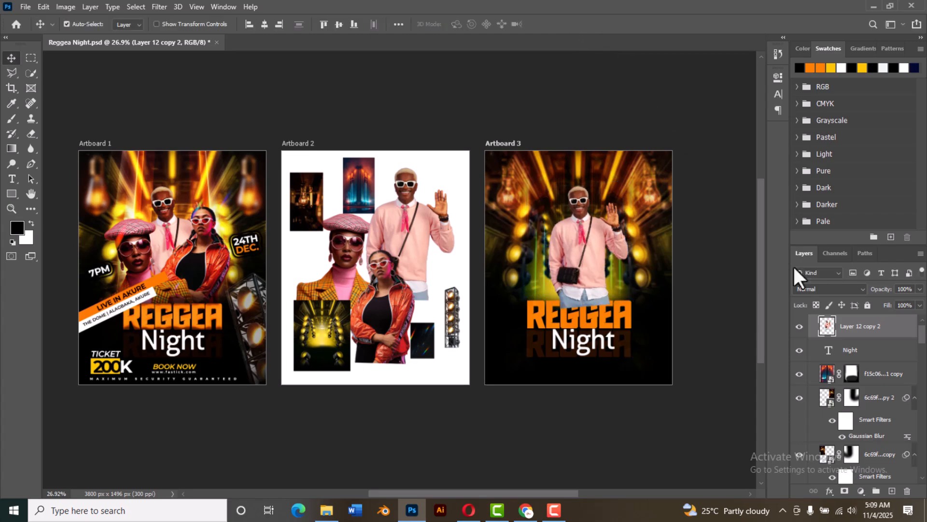
left_click_drag(860, 326, 879, 474)
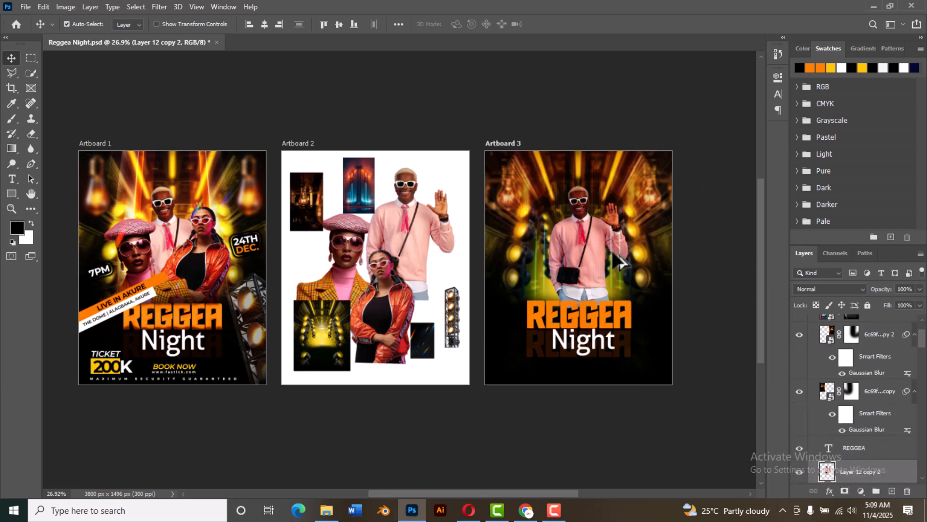
Step: Move the REGGEA text layer up in the layer stack, directly below the Night layer
scroll(619, 259, "up", 2)
scroll(869, 410, "up", 1)
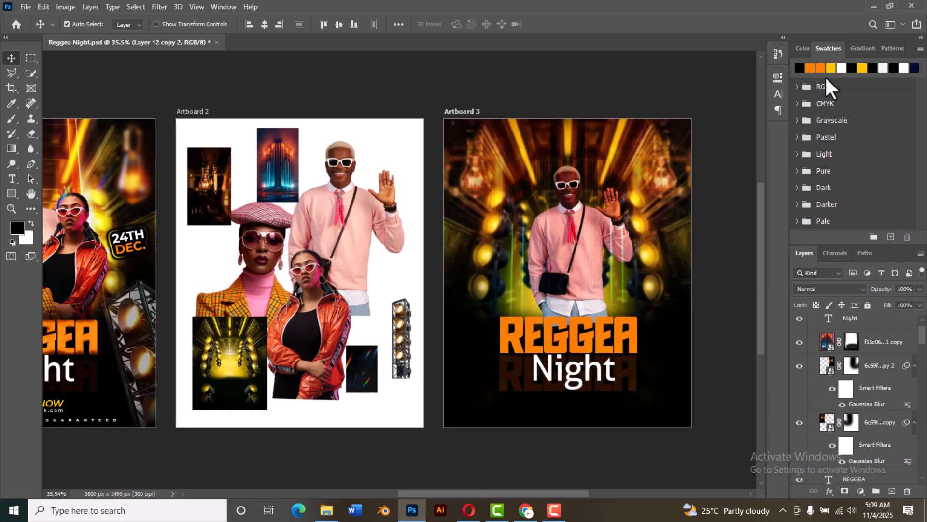
scroll(877, 330, "up", 1)
scroll(868, 289, "down", 1)
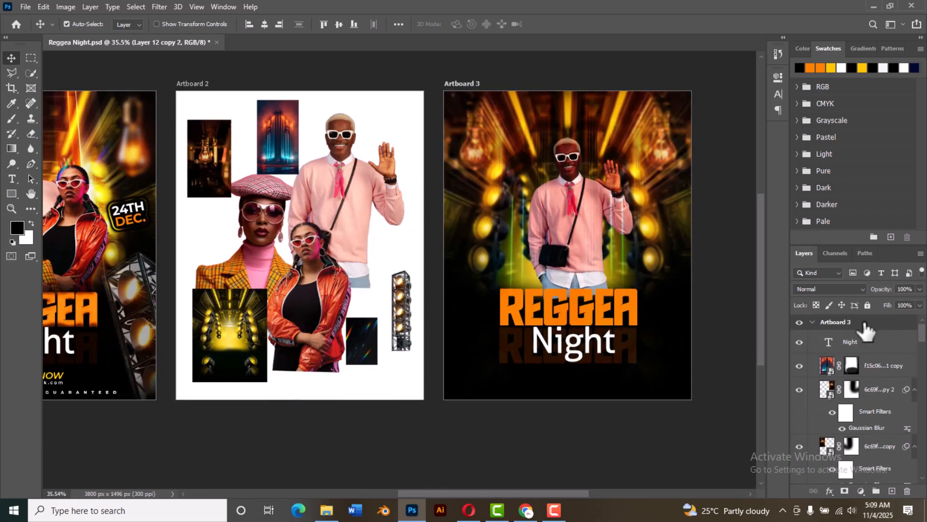
scroll(861, 324, "down", 2)
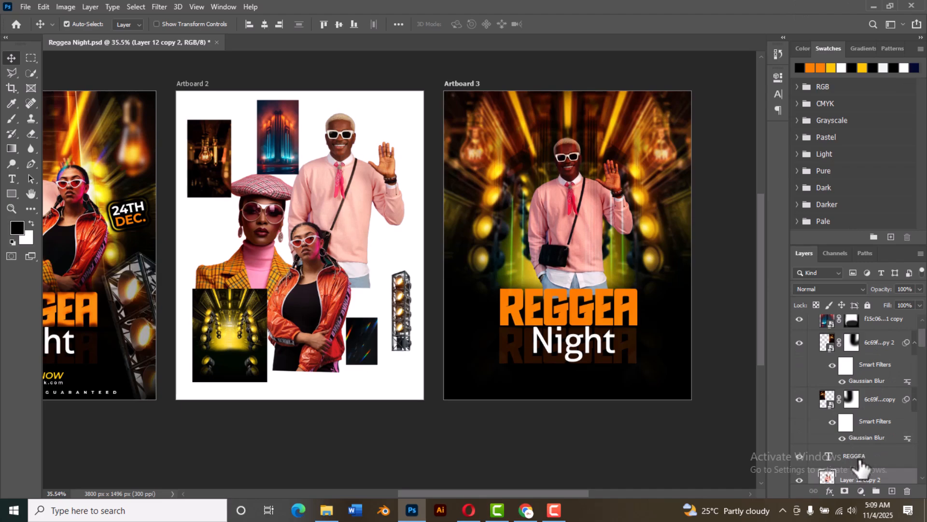
left_click_drag(860, 458, 861, 344)
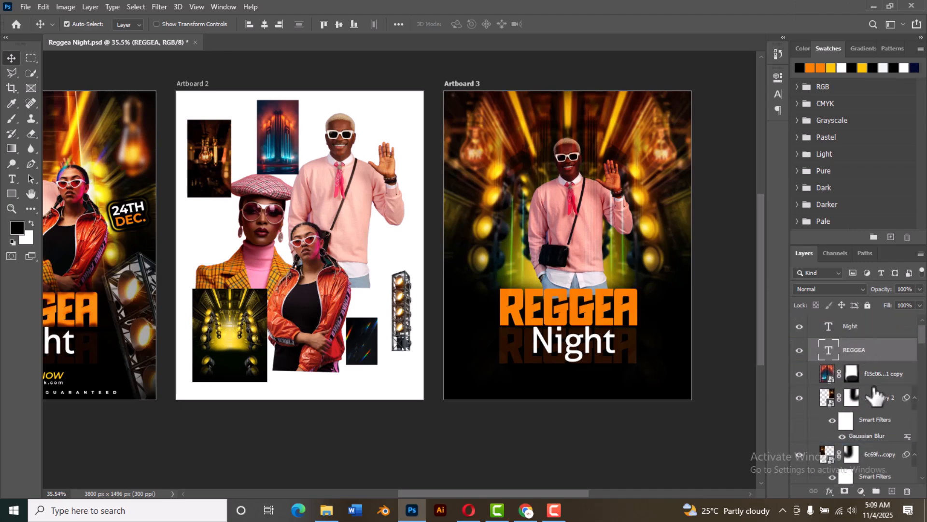
Step: Move the faded REGGEA copy layer up in the stack, directly below the REGGEA layer
scroll(875, 390, "down", 3)
scroll(874, 390, "down", 5)
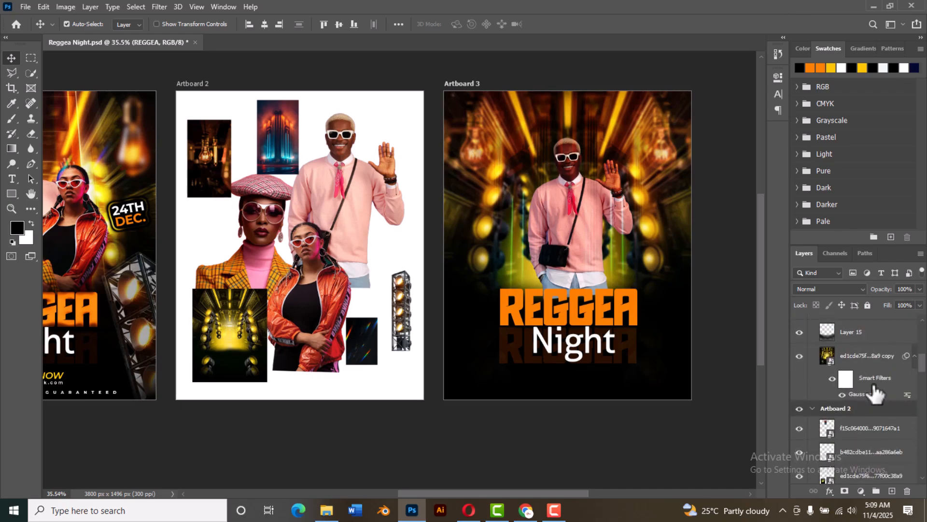
scroll(876, 372, "up", 4)
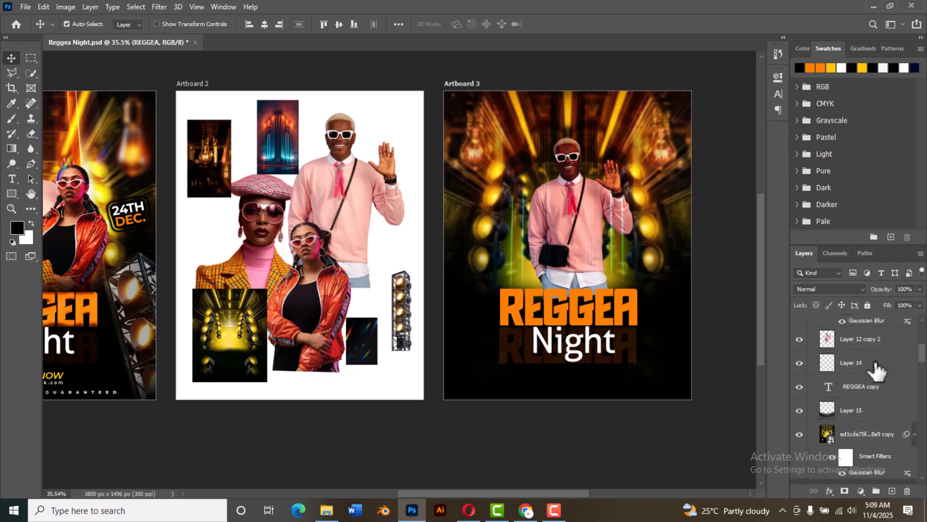
left_click_drag(880, 392, 867, 356)
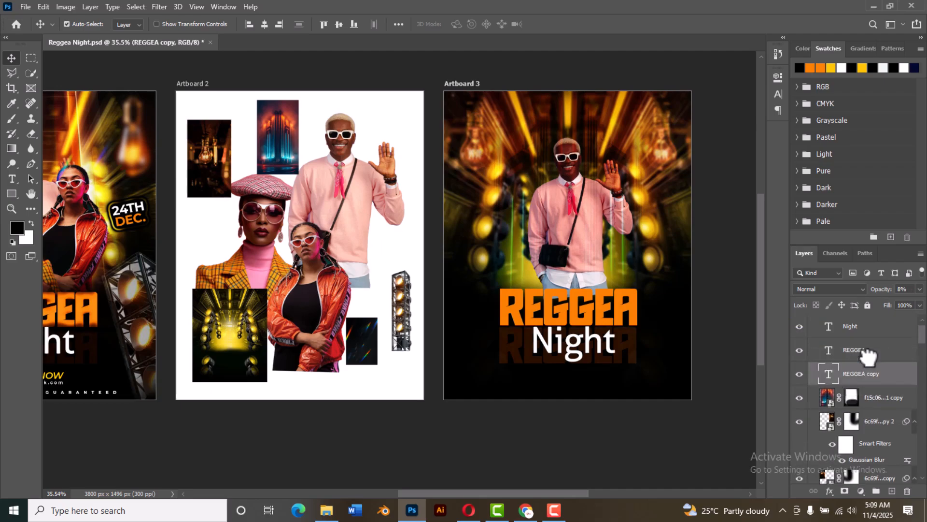
Step: Raise the man's layer to directly below the REGGEA copy layer and shift him slightly left on Artboard 3
scroll(886, 372, "down", 4)
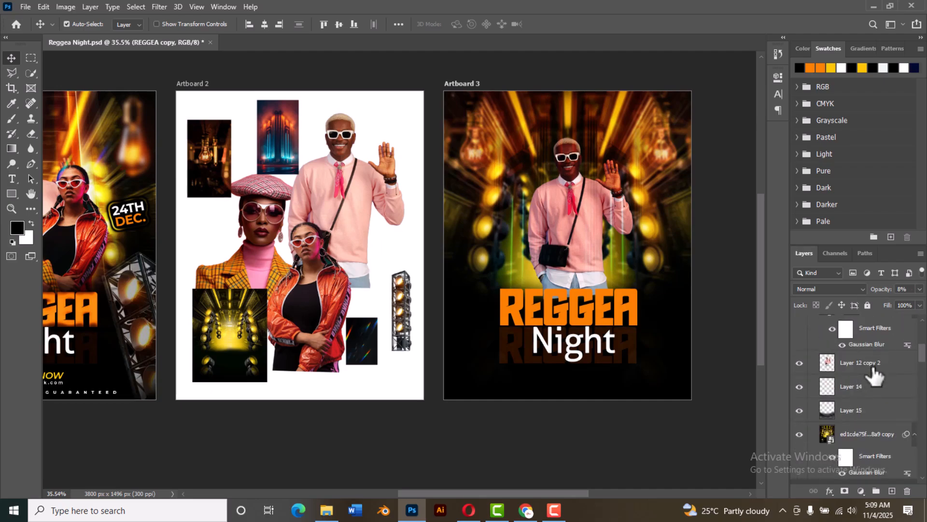
left_click(850, 363)
left_click_drag(859, 311, 857, 364)
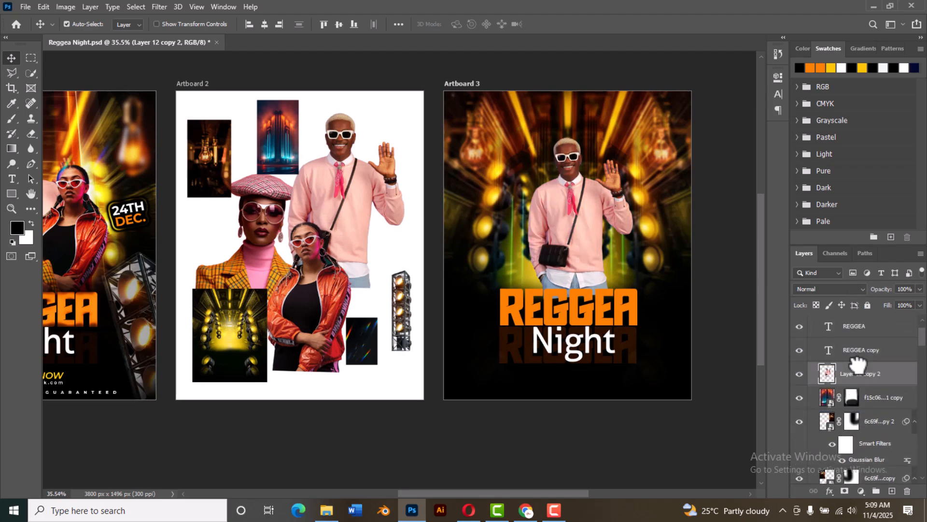
left_click_drag(572, 235, 579, 228)
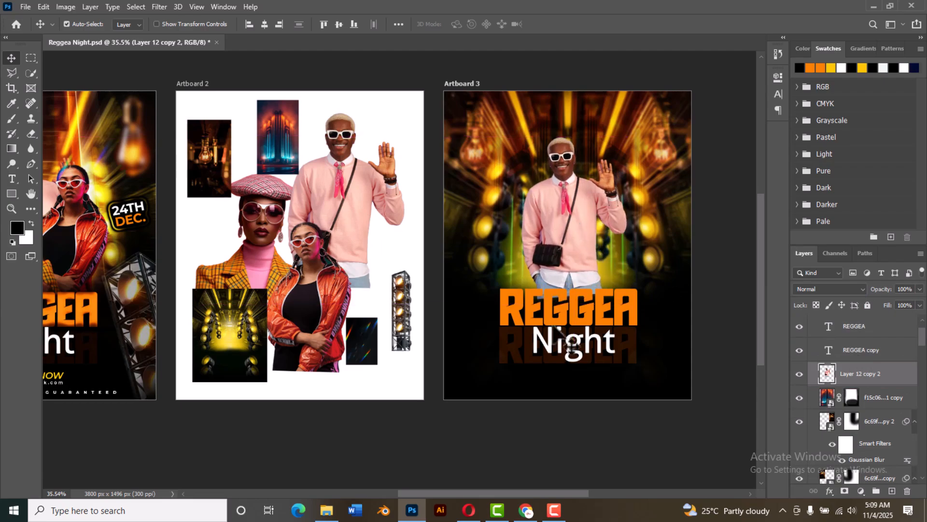
Step: Rotate the man on Artboard 3 counterclockwise by about 7 degrees
scroll(560, 328, "down", 2)
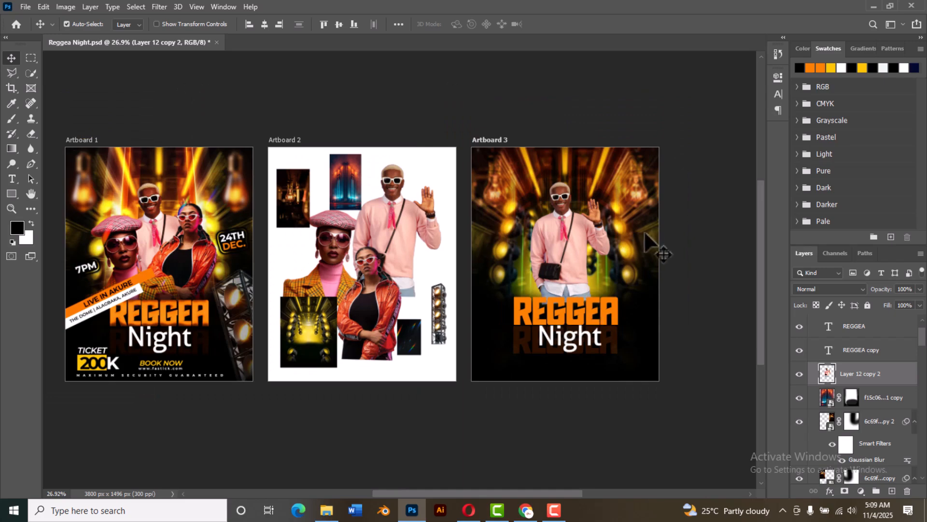
key("ctrl")
key("ctrl+t")
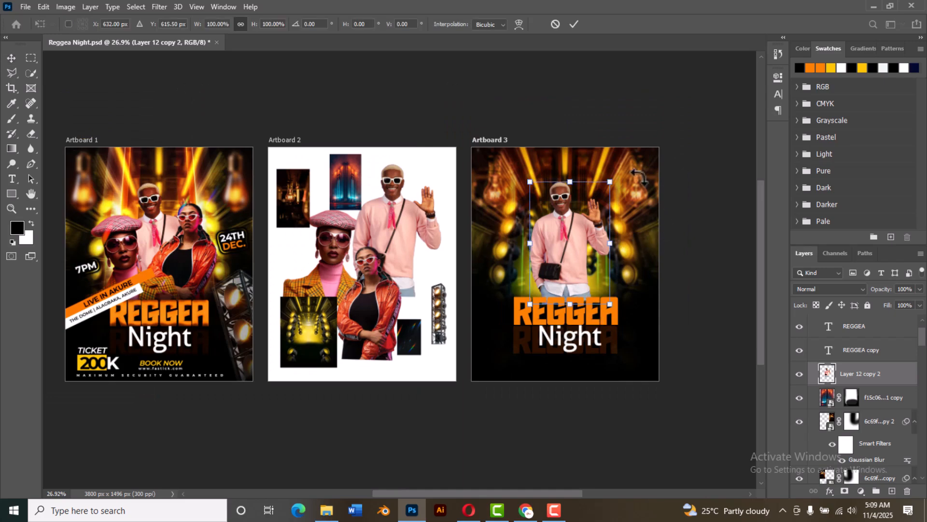
left_click_drag(637, 177, 659, 152)
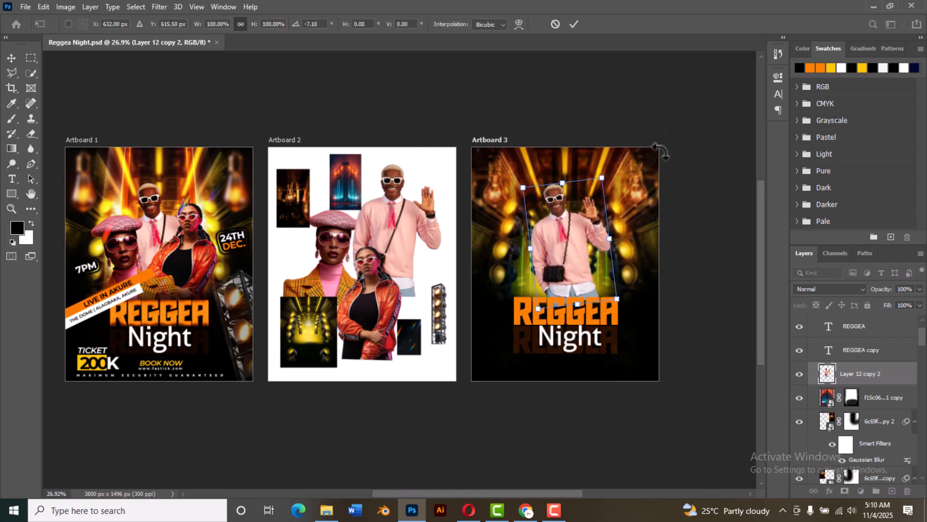
left_click(573, 25)
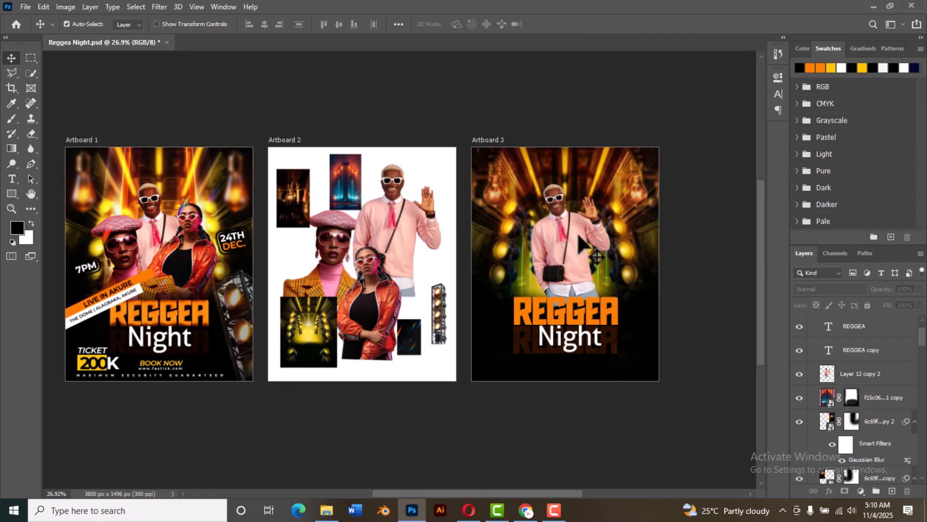
Step: Scale the man on Artboard 3 down to about 89% and shift him slightly down and left behind the REGGEA title
left_click(562, 242)
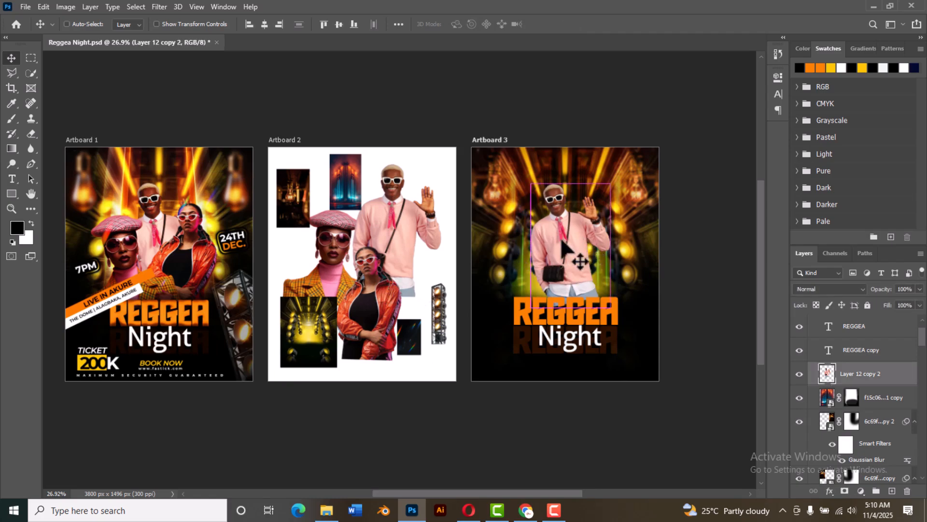
key("ctrl+t")
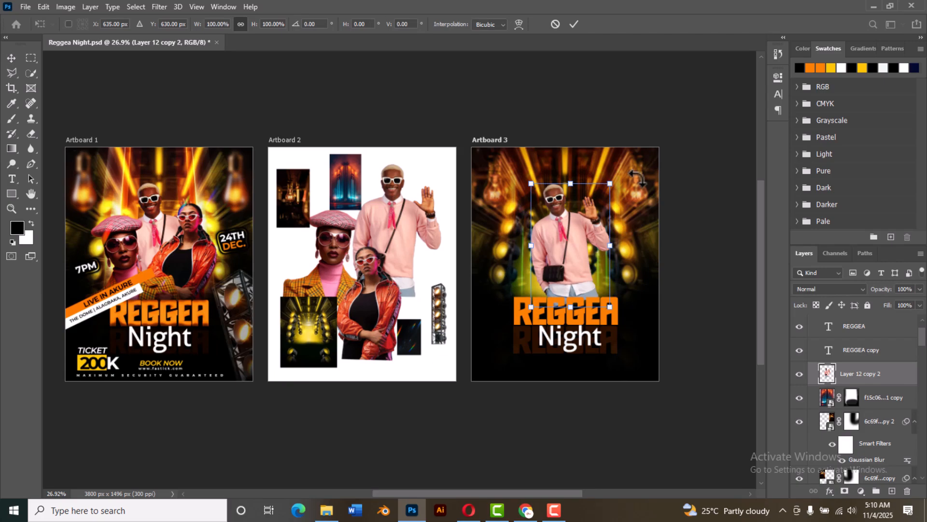
left_click_drag(612, 181, 607, 187)
left_click_drag(574, 236, 570, 245)
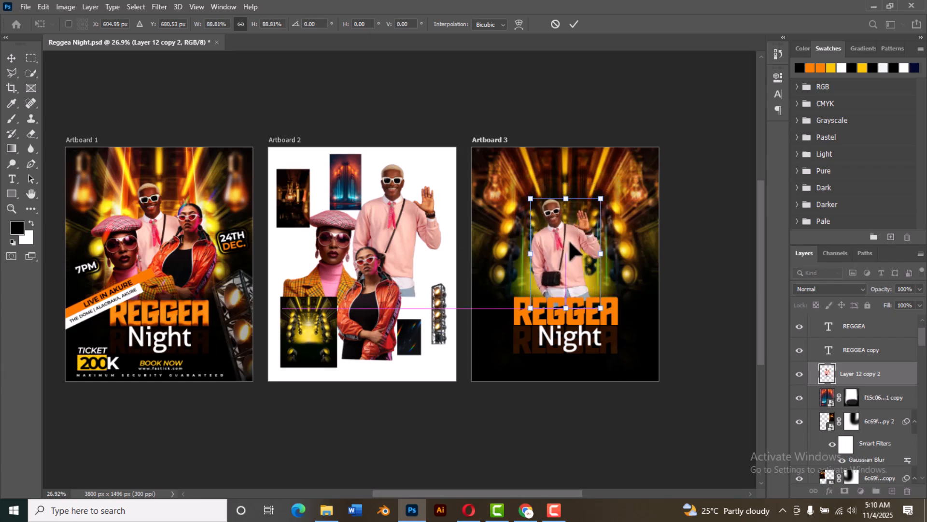
left_click(575, 24)
Step: Select the Night, REGGEA and REGGEA copy text layers together and nudge them slightly upward on Artboard 3
left_click(615, 309)
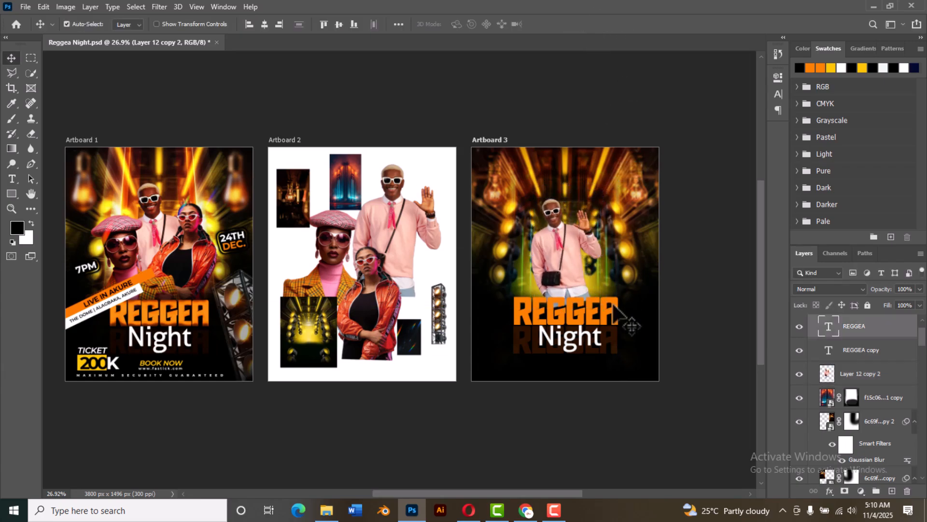
left_click(864, 358, "ctrl")
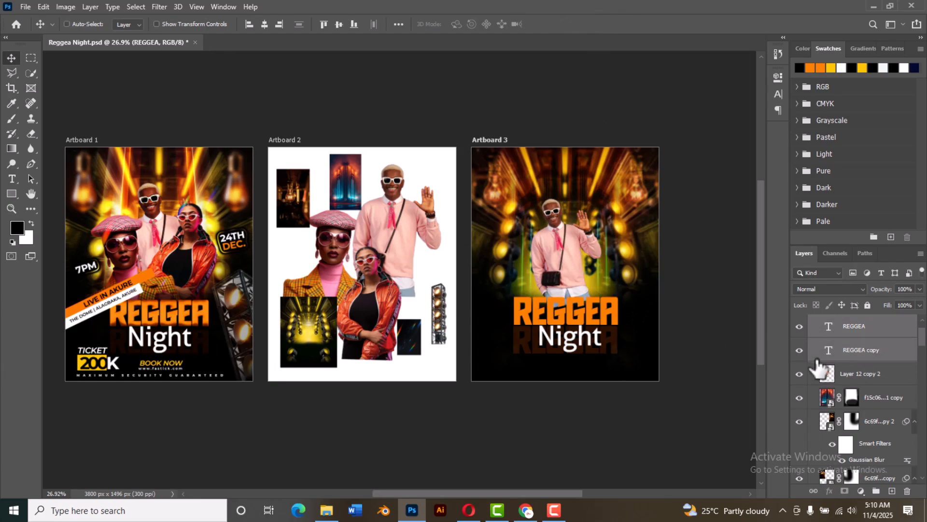
scroll(863, 356, "up", 1)
left_click(861, 346, "ctrl")
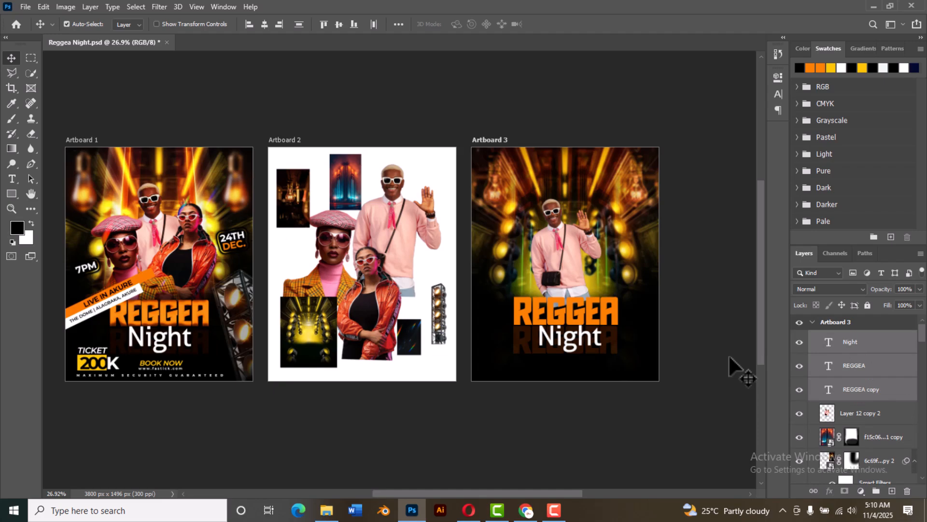
key("shift+Up")
key("shift+Up")
key("shift+Up")
key("shift+Up")
key("shift+Up")
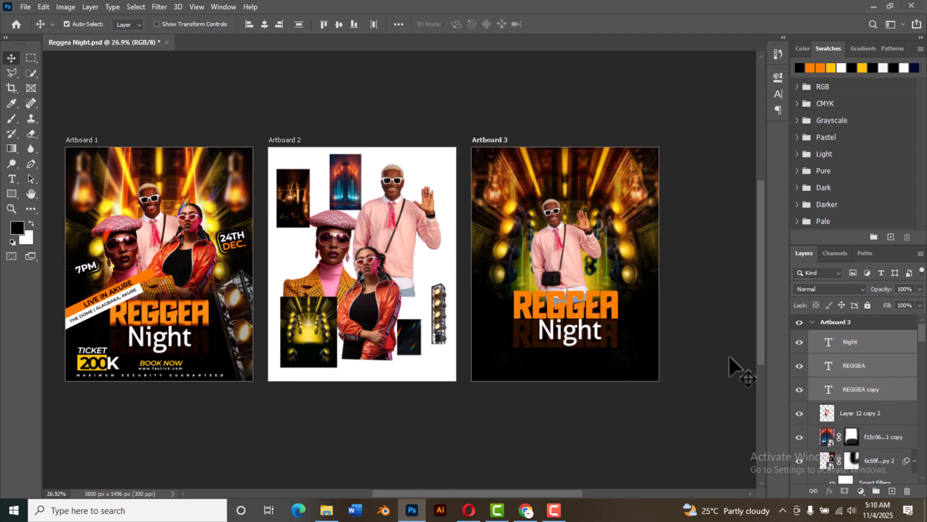
left_click(681, 264)
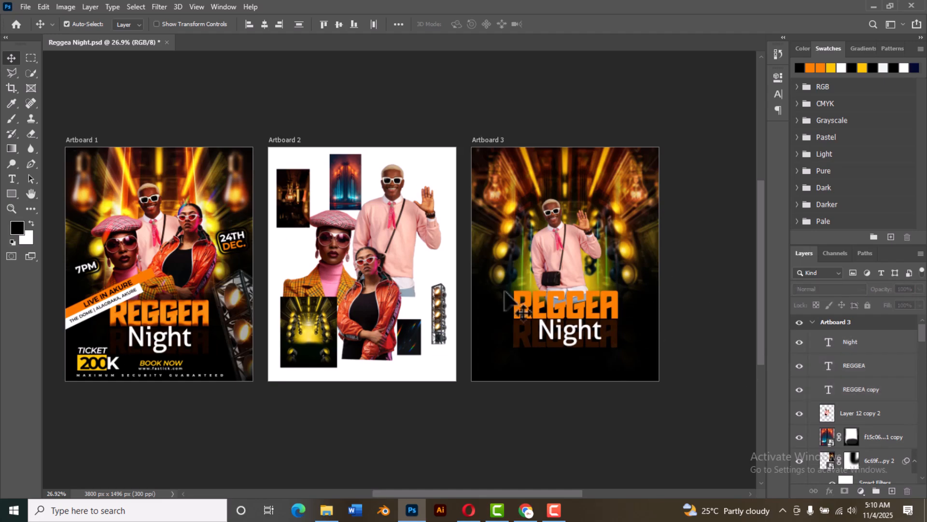
Step: Copy the woman in the orange jacket from Artboard 2 onto Artboard 3 and place her layer directly below REGGEA copy
left_click(385, 302)
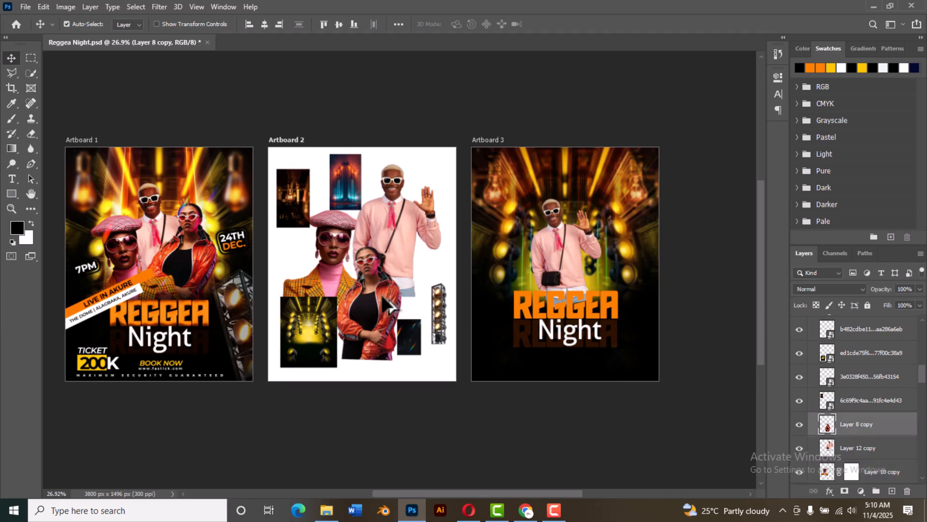
left_click_drag(389, 305, 606, 271)
left_click_drag(870, 333, 860, 411)
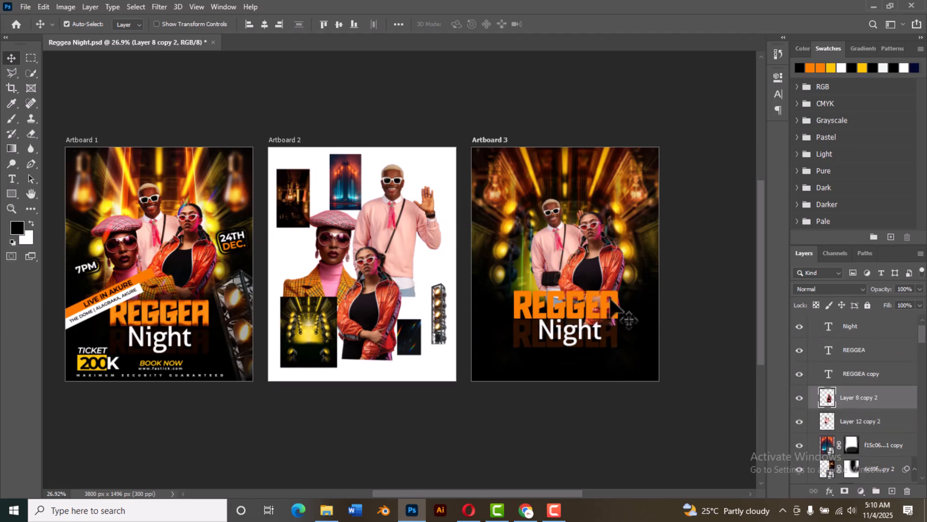
Step: Scale the orange-jacket woman on Artboard 3 to about 90%, rotate her about 13 degrees clockwise and position her beside the man
scroll(606, 295, "up", 5)
scroll(581, 312, "down", 2)
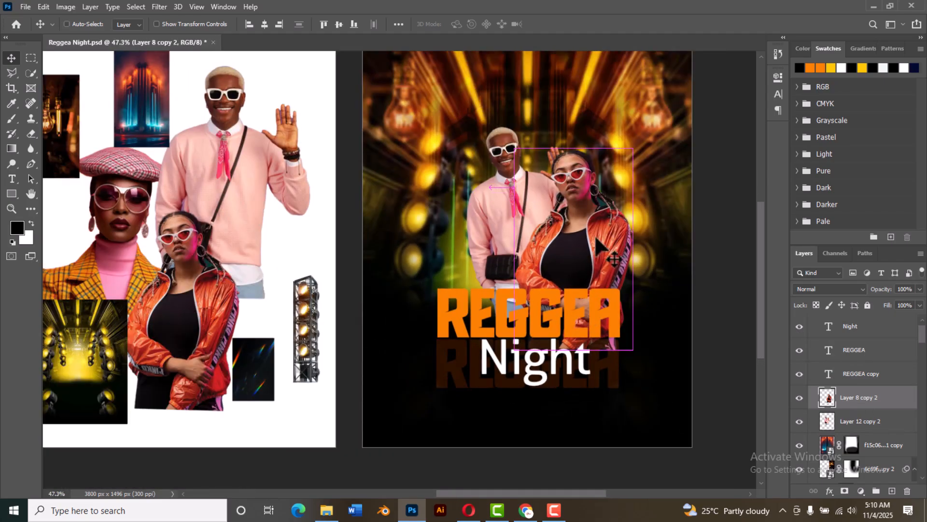
key("ctrl+t")
left_click_drag(664, 131, 639, 180)
left_click_drag(581, 244, 578, 231)
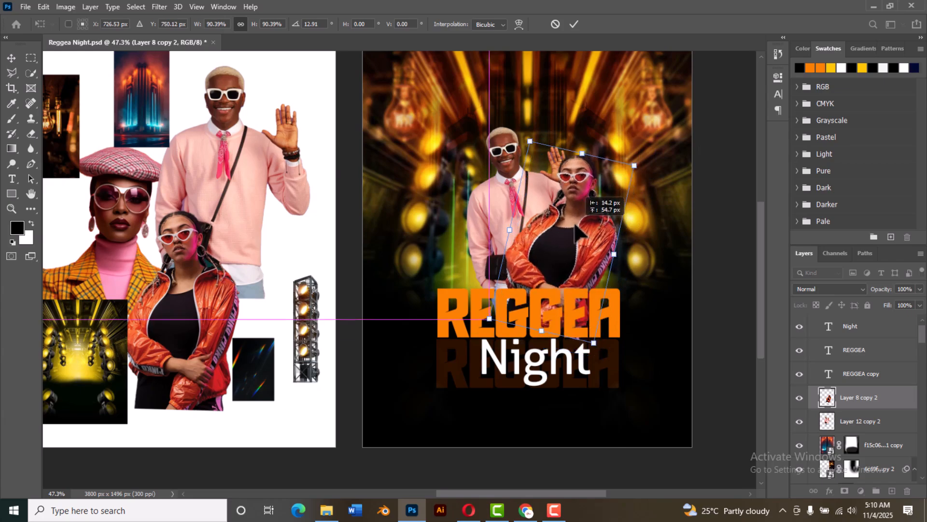
left_click(574, 24)
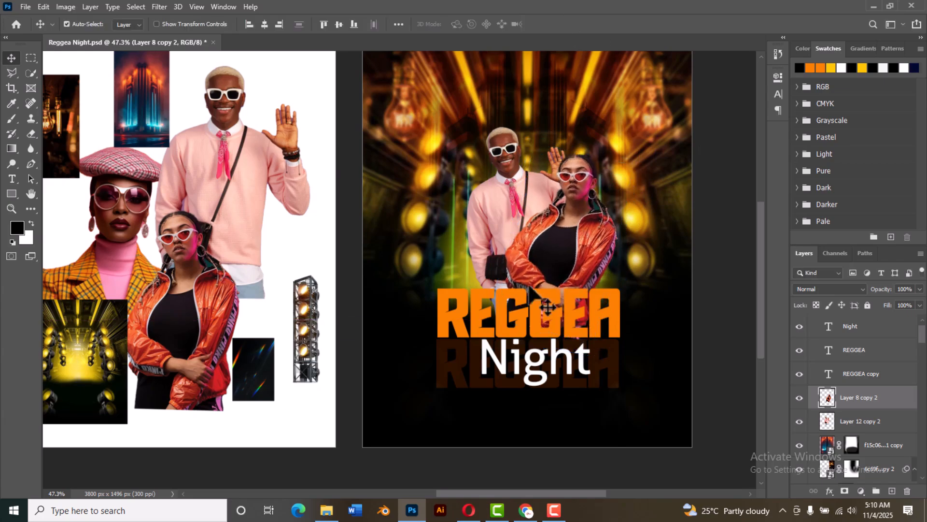
Step: Add a layer mask to the orange-jacket woman and brush black over her lower body to hide it behind the title
scroll(509, 252, "down", 3)
scroll(504, 285, "down", 5)
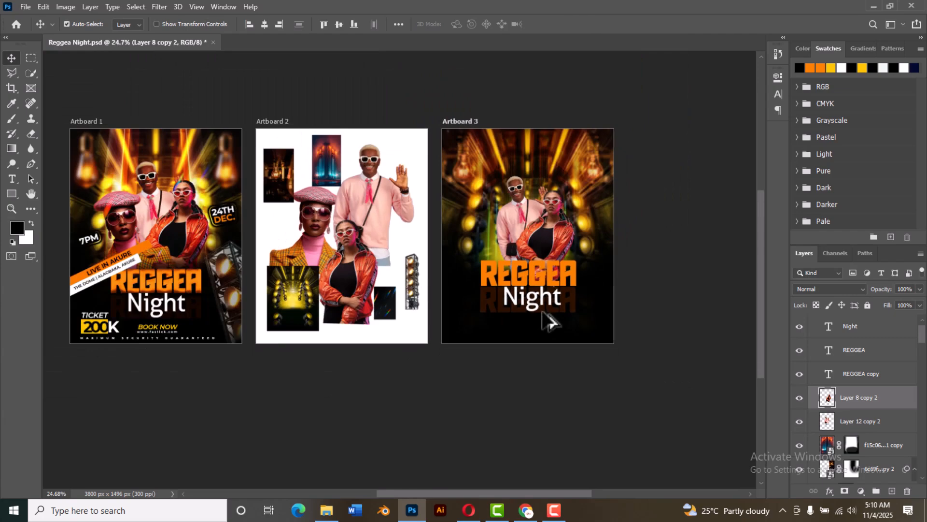
scroll(492, 310, "up", 2)
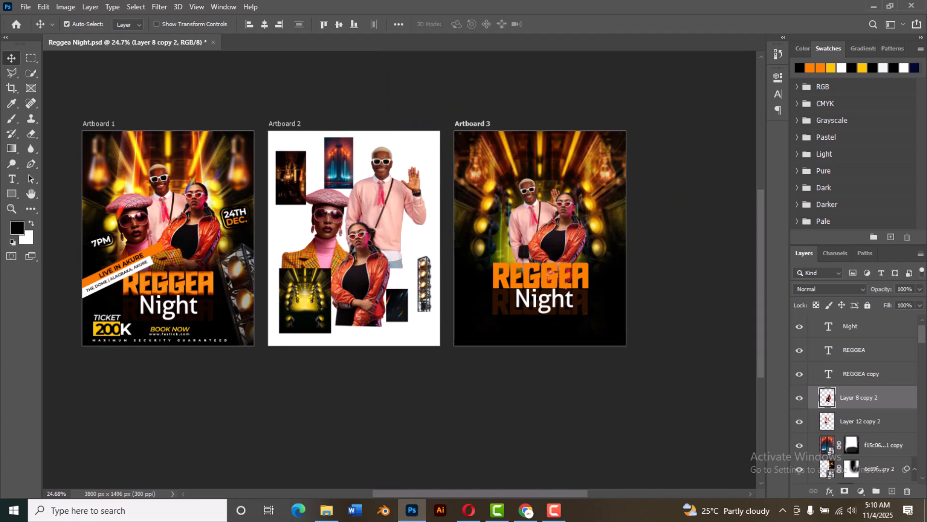
left_click(844, 492)
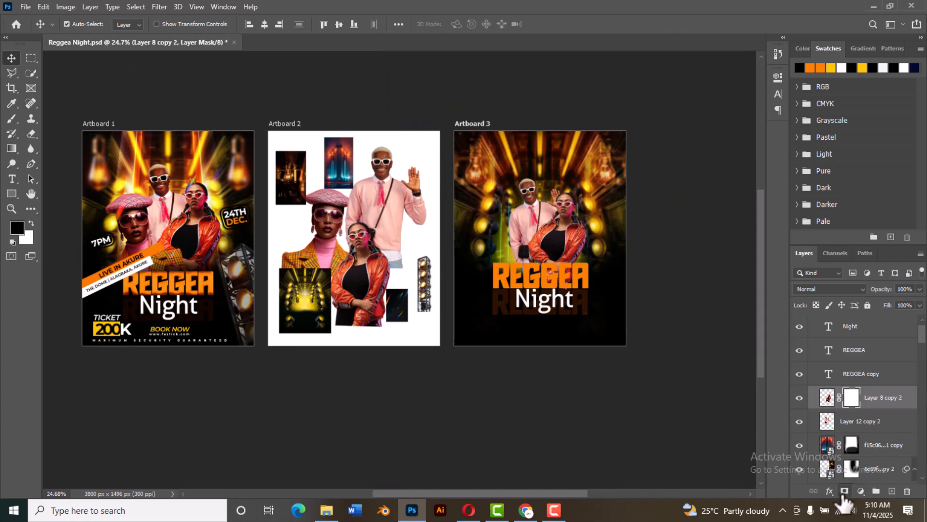
left_click(11, 119)
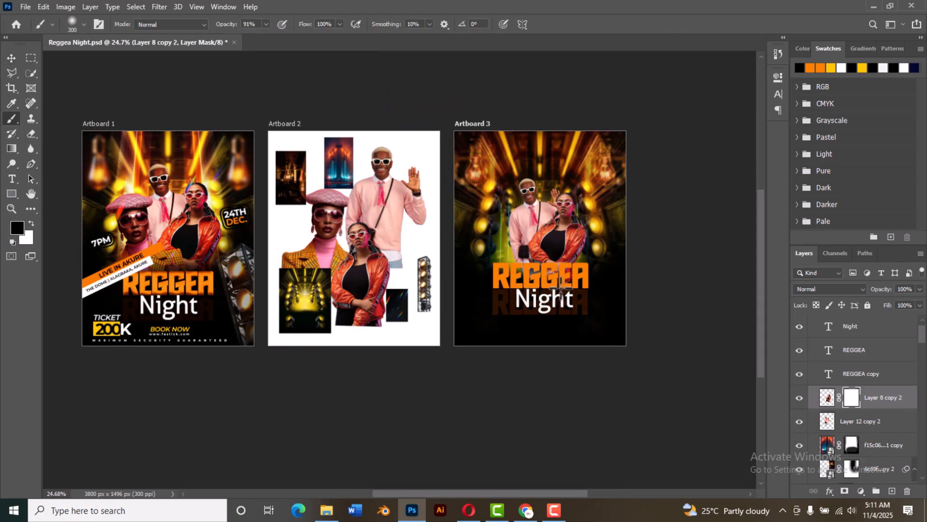
left_click(587, 285)
Step: Copy the woman in the pink beret from Artboard 2 onto Artboard 3 and place her layer directly below REGGEA copy
left_click(11, 58)
left_click(322, 247)
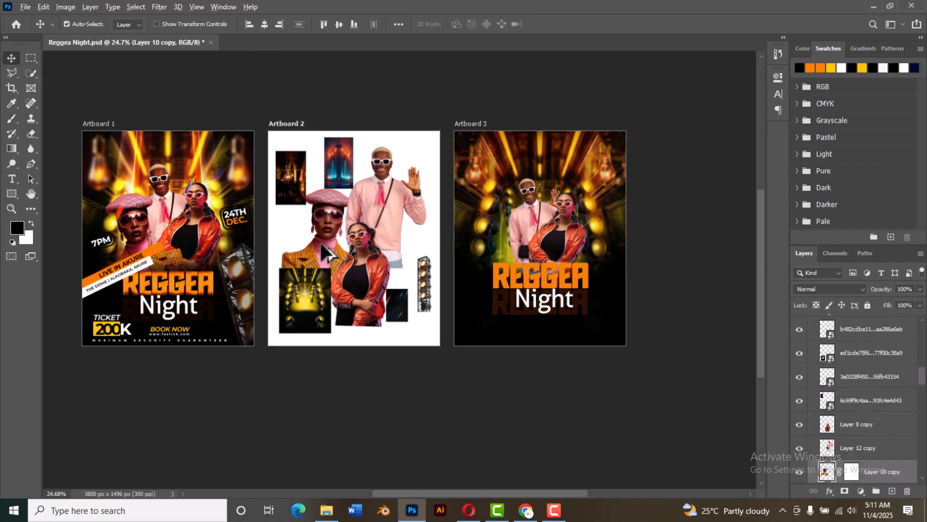
left_click_drag(320, 240, 520, 251)
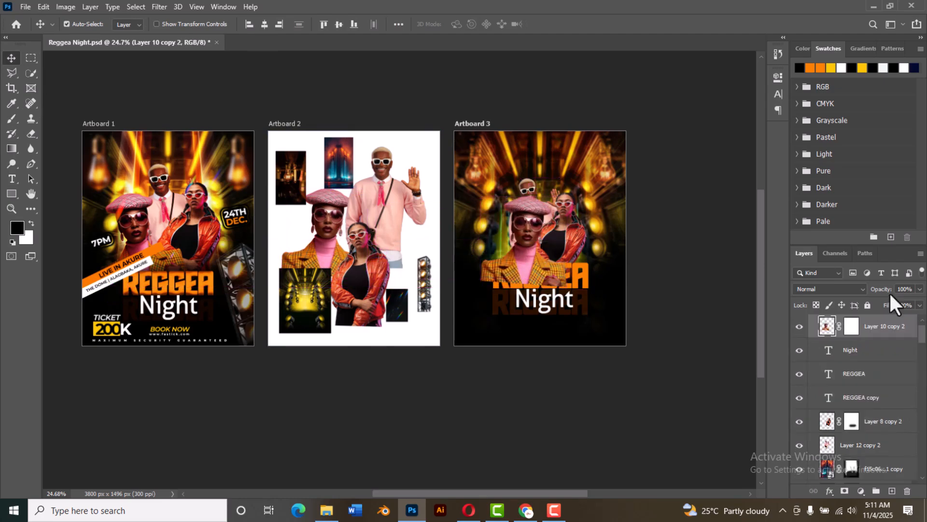
left_click_drag(860, 326, 875, 406)
Step: Scale the beret woman to about 73%, rotate her about 15 degrees counterclockwise and position her above the title's first letters
key("ctrl")
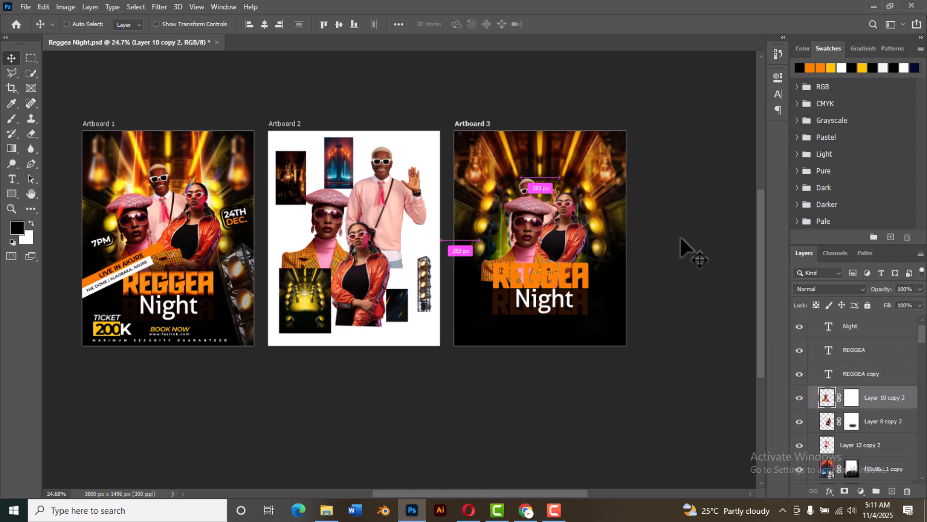
key("ctrl+t")
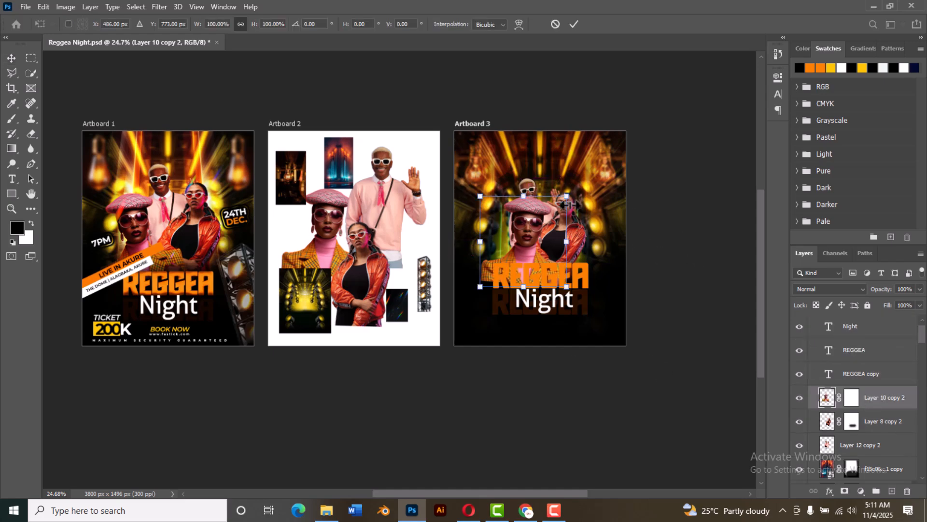
left_click_drag(564, 200, 560, 204)
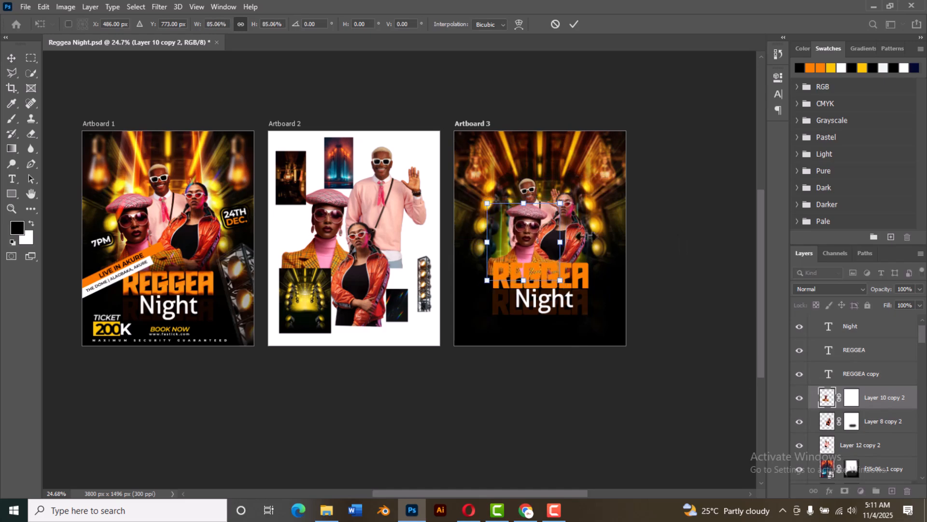
left_click_drag(593, 261, 596, 243)
left_click_drag(523, 255, 512, 254)
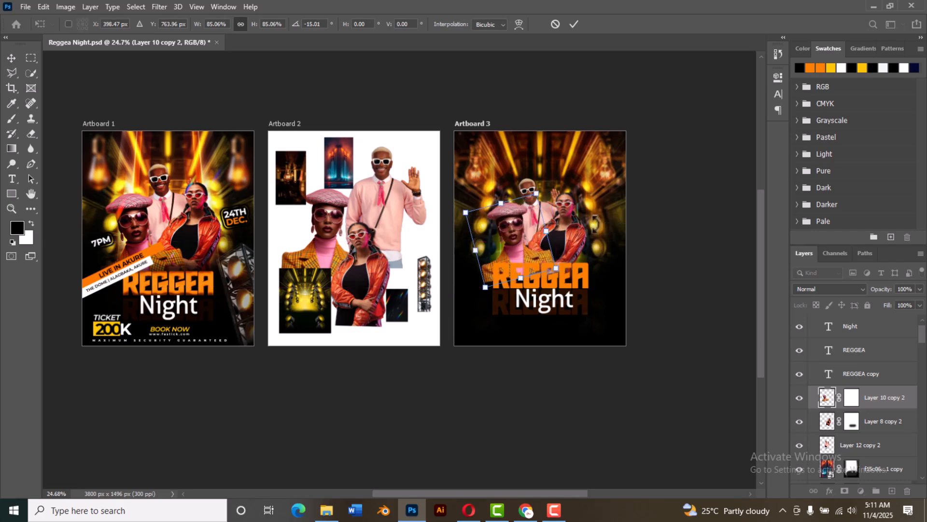
left_click_drag(460, 209, 488, 215)
scroll(551, 236, "up", 5)
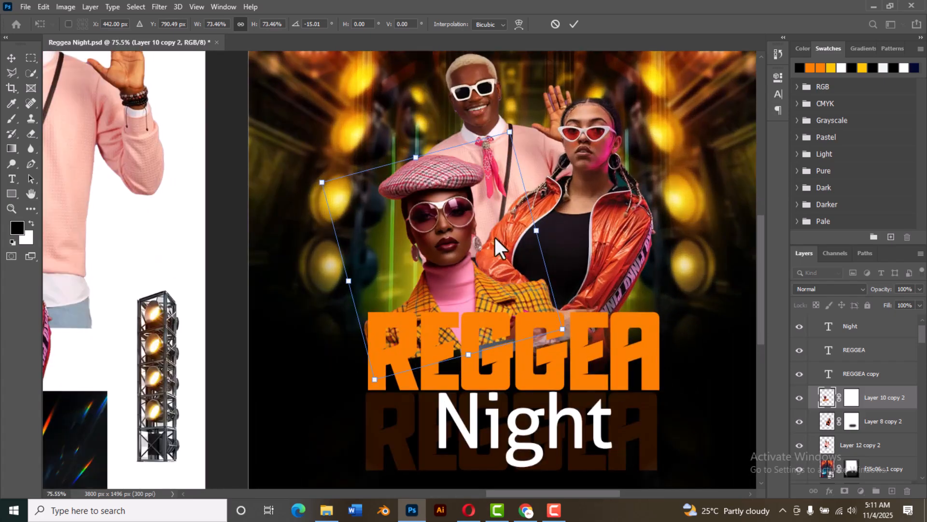
left_click_drag(462, 237, 443, 220)
left_click(573, 24)
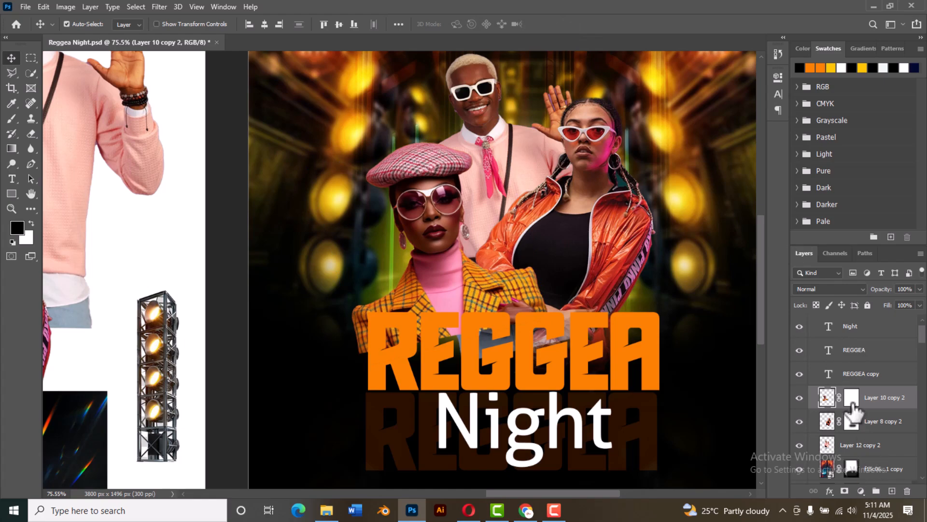
Step: Brush black on the beret woman's layer mask to fade her jacket's lower edges around the REGGEA letters
left_click(852, 398)
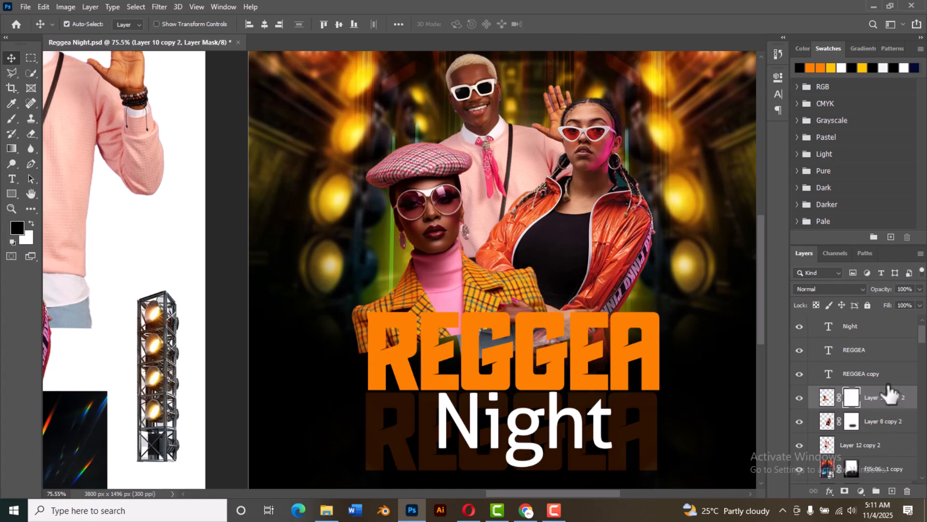
left_click(12, 119)
left_click(12, 119)
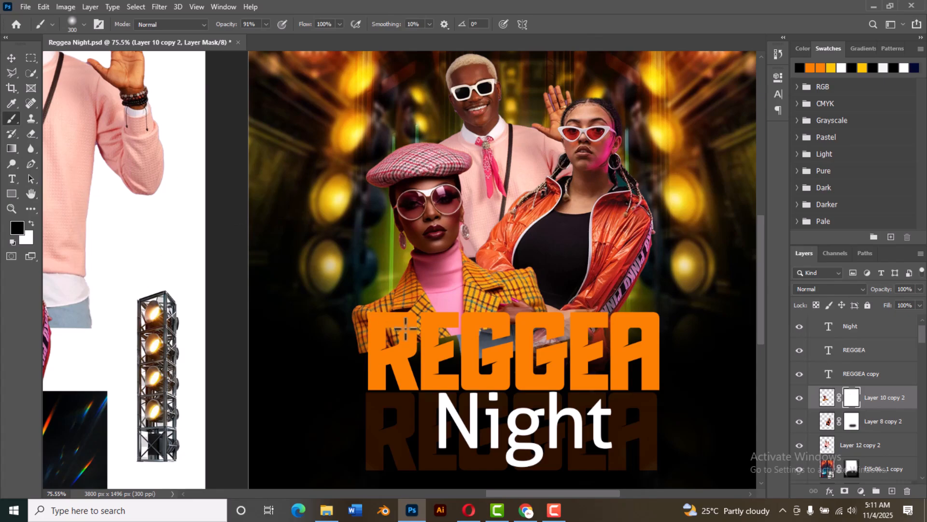
left_click_drag(352, 350, 366, 356)
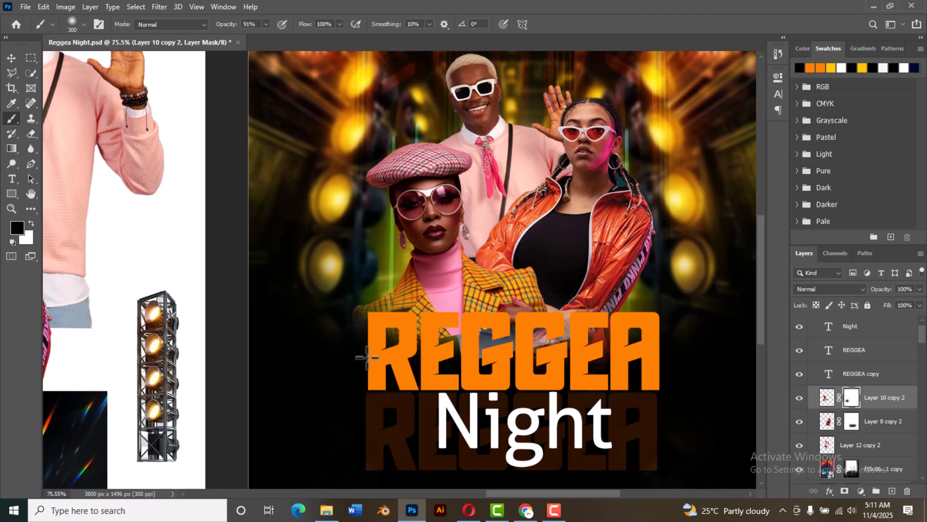
left_click_drag(435, 348, 435, 343)
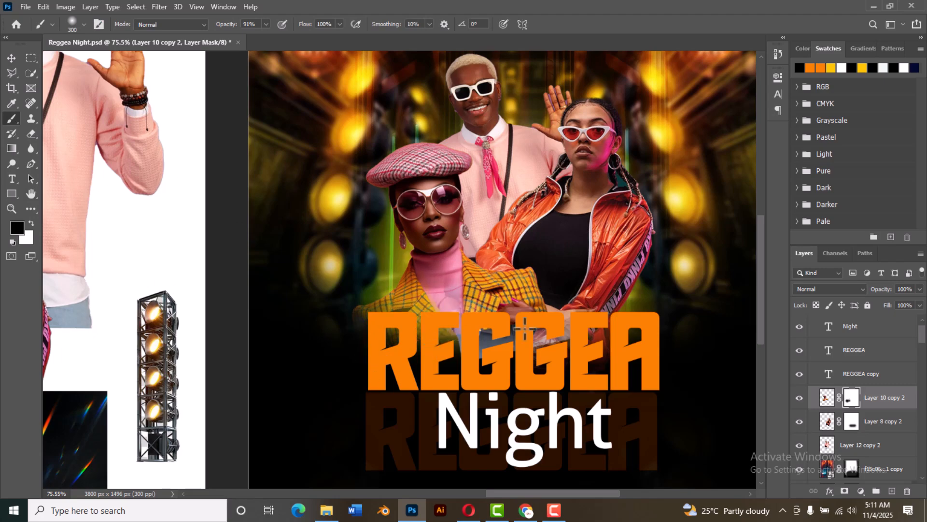
left_click_drag(543, 320, 534, 326)
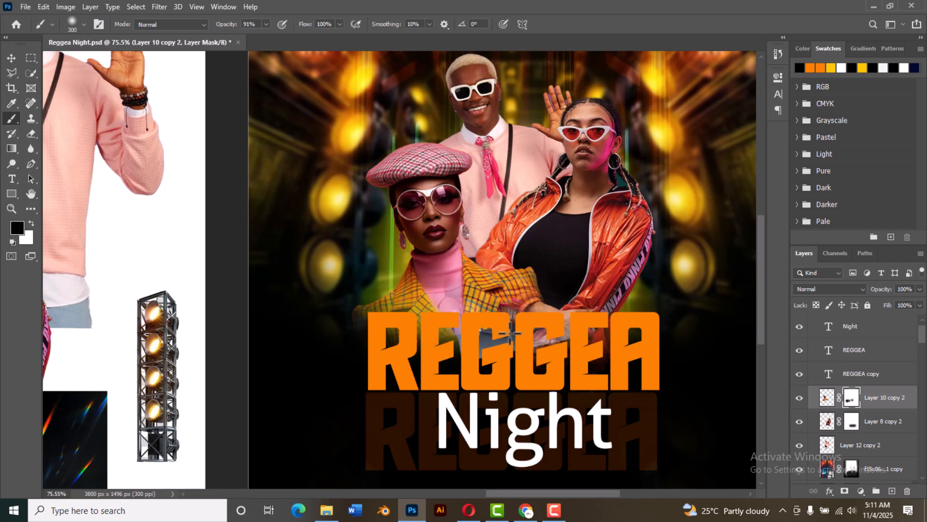
Step: Undo the last brush stroke on the beret woman's layer mask and scale her up to about 105%
key("ctrl+z")
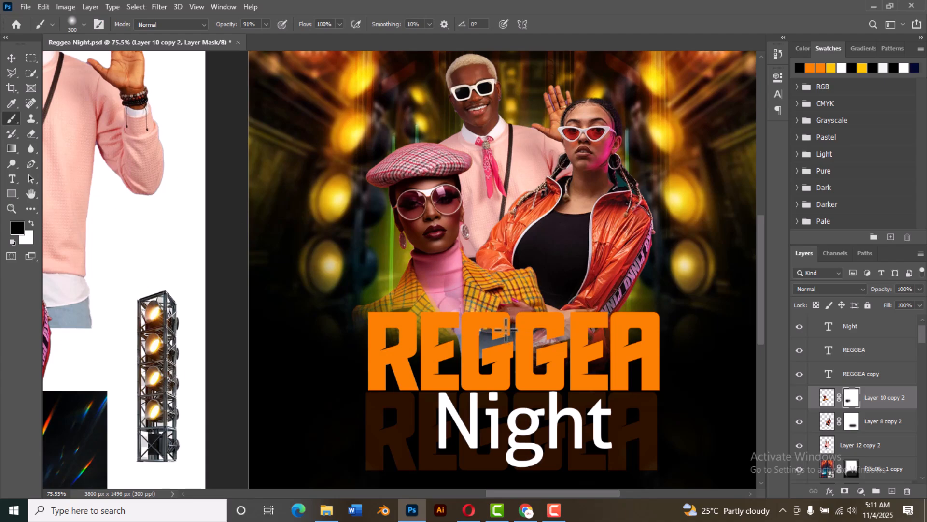
scroll(394, 318, "down", 5)
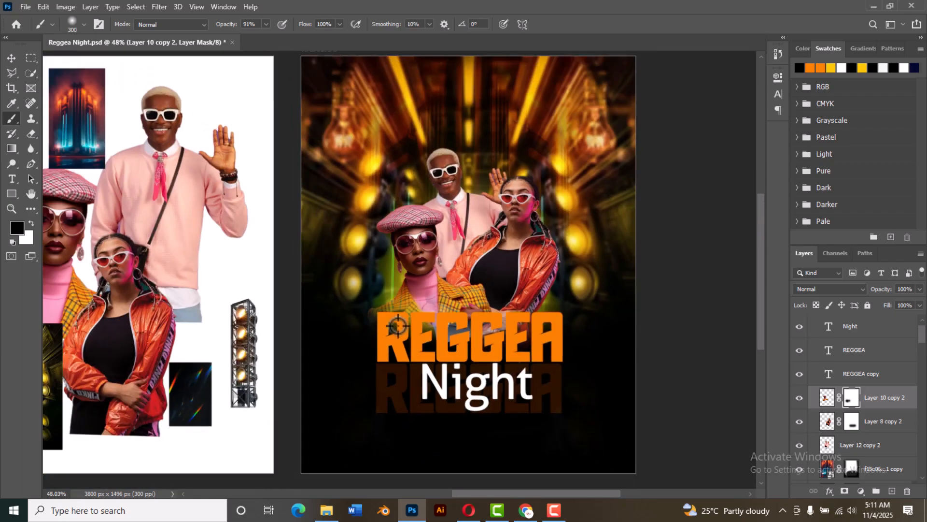
scroll(415, 337, "down", 3)
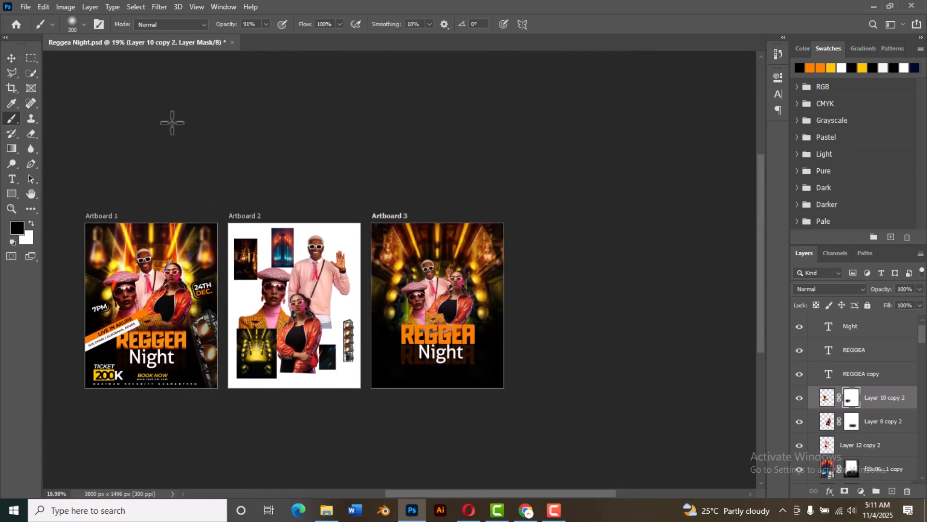
left_click(11, 58)
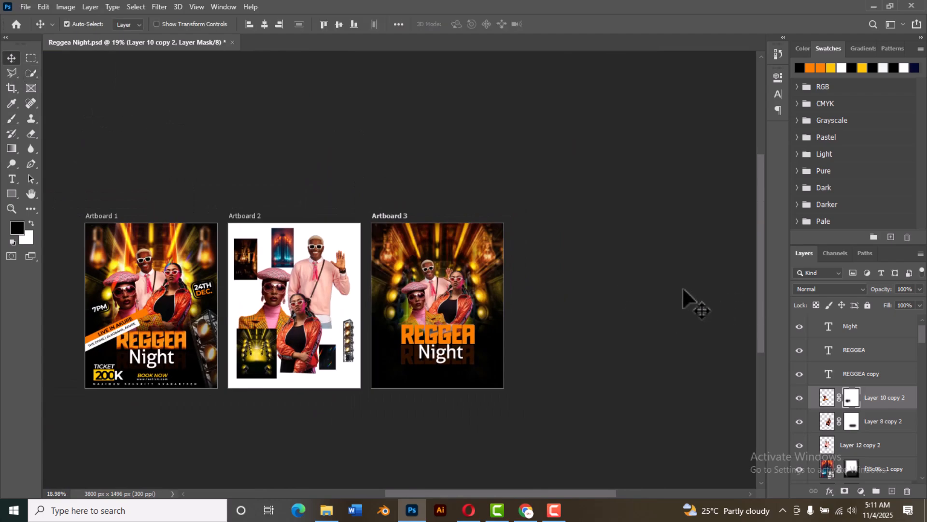
key("ctrl+t")
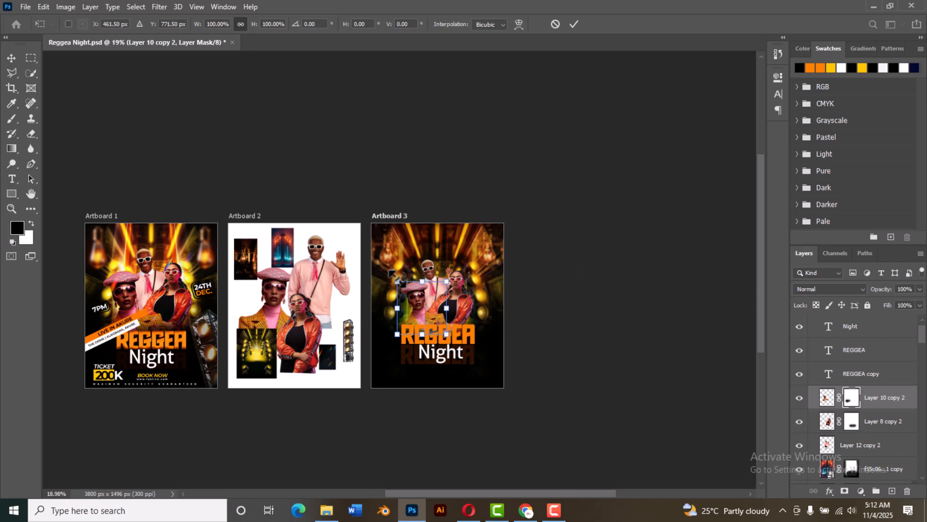
left_click_drag(396, 281, 391, 272)
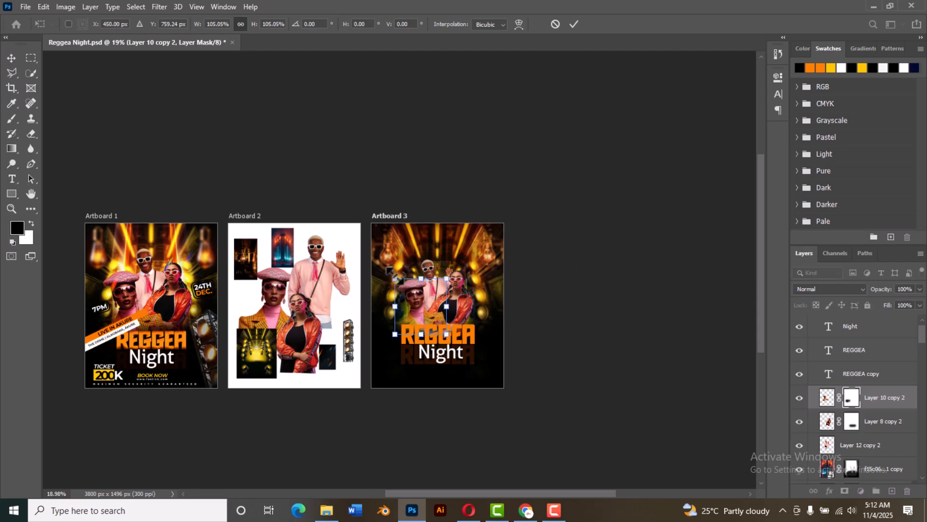
left_click(574, 25)
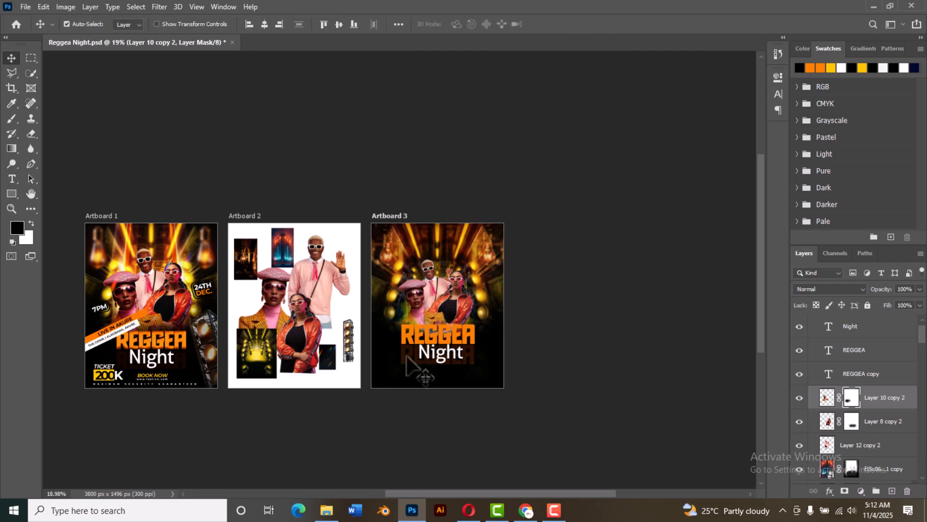
Step: Draw a horizontal rectangle about 980 by 63 px just above the REGGEA title on Artboard 3 and fill it orange
scroll(401, 360, "up", 2)
scroll(401, 360, "up", 3)
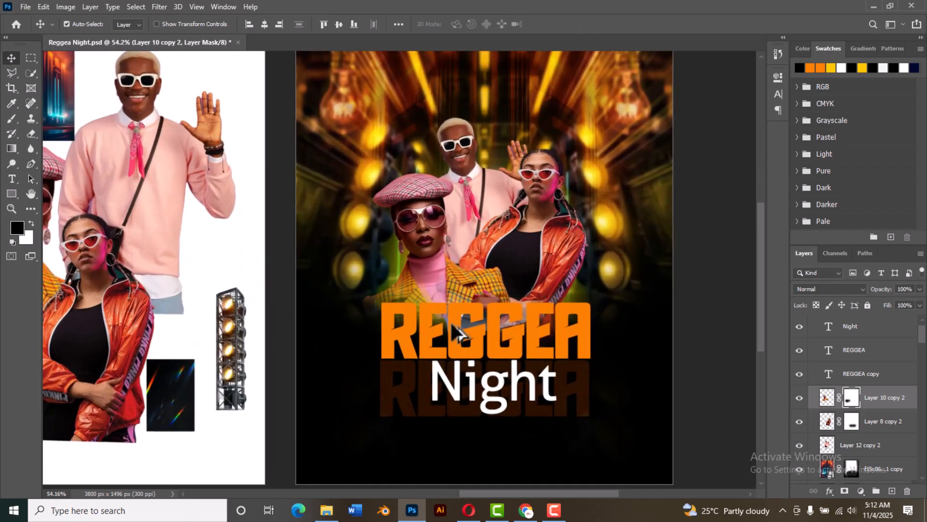
scroll(478, 316, "down", 3)
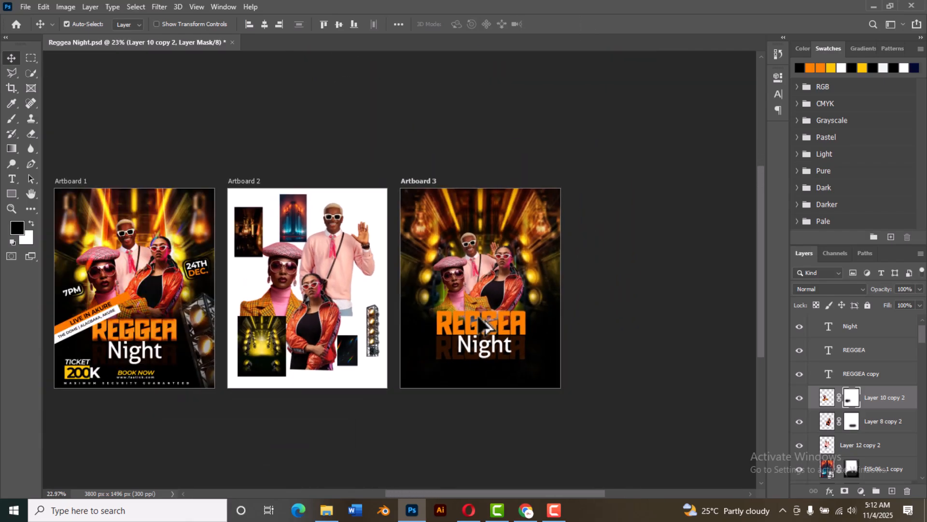
scroll(486, 327, "up", 1)
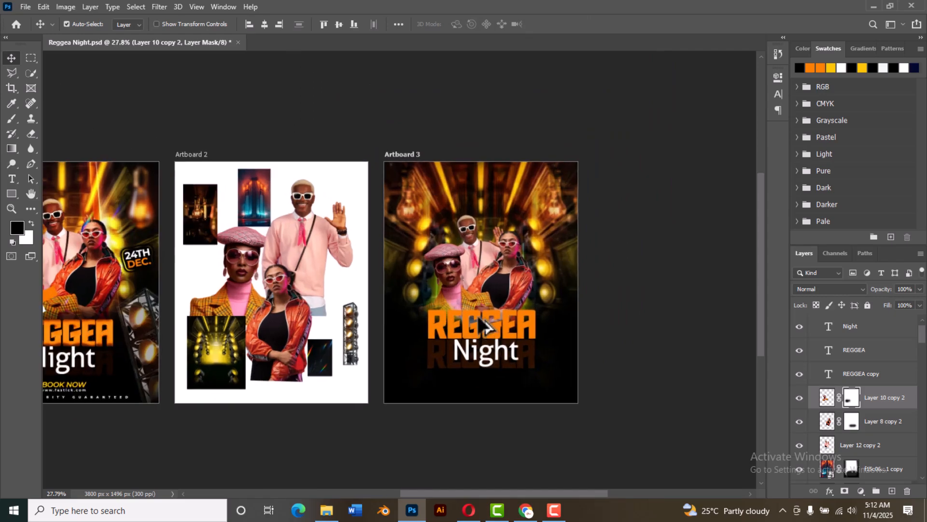
scroll(485, 328, "down", 3)
scroll(485, 328, "up", 2)
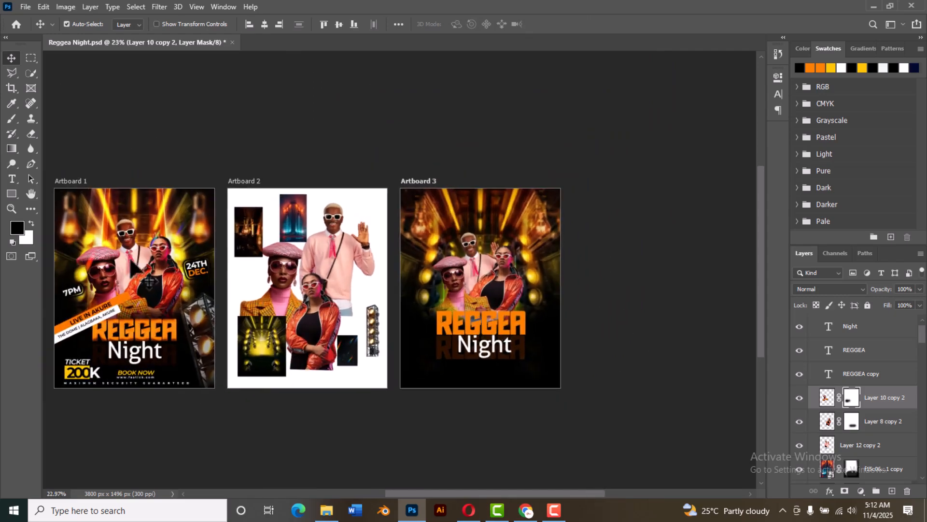
left_click(8, 194)
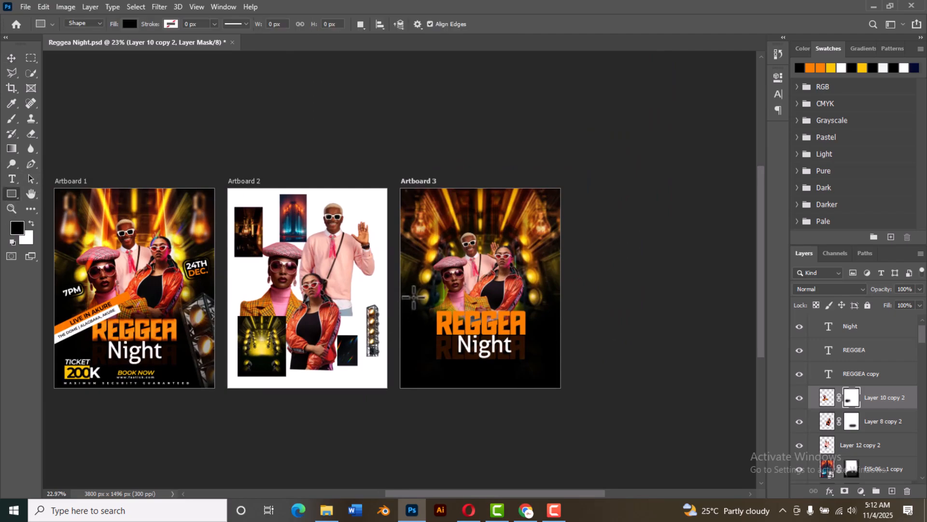
left_click_drag(415, 295, 546, 301)
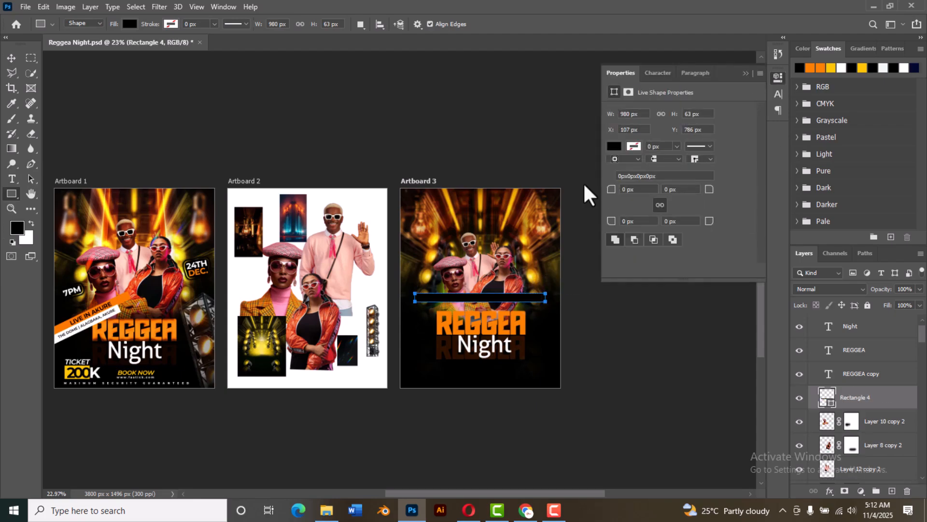
left_click(618, 145)
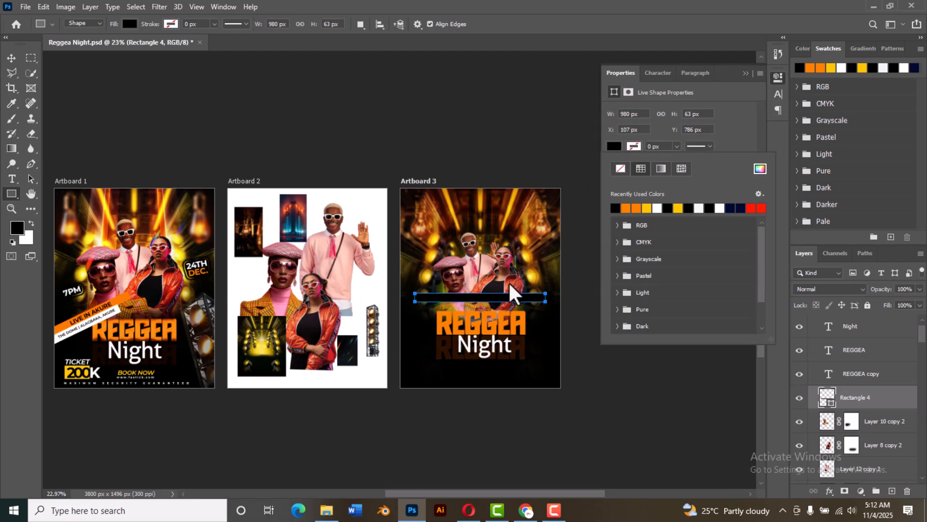
left_click(626, 206)
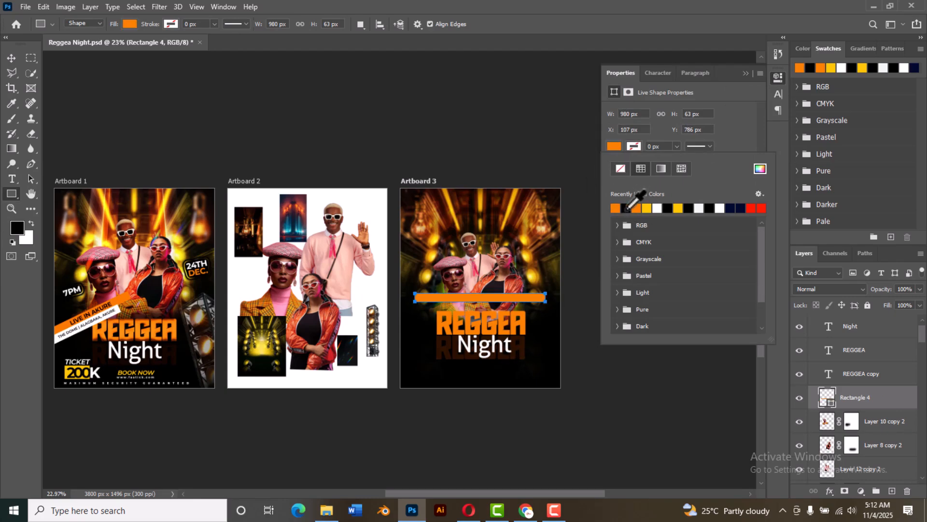
left_click(745, 74)
left_click(745, 74)
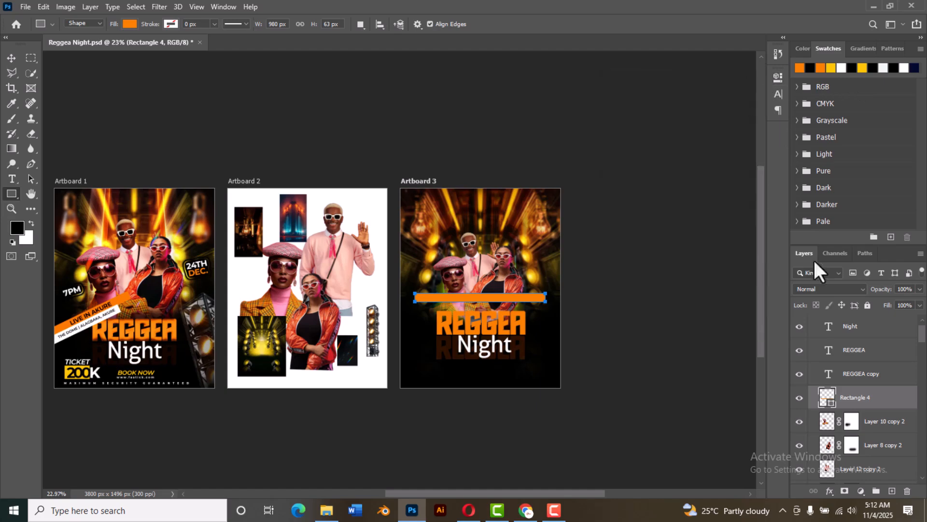
Step: Rotate the orange bar about 17 degrees counterclockwise
left_click(11, 58)
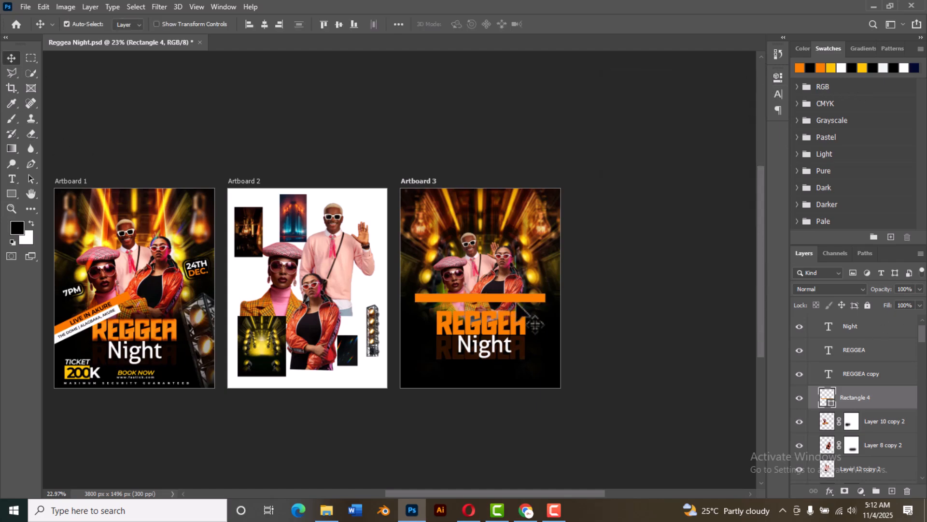
scroll(492, 338, "up", 3)
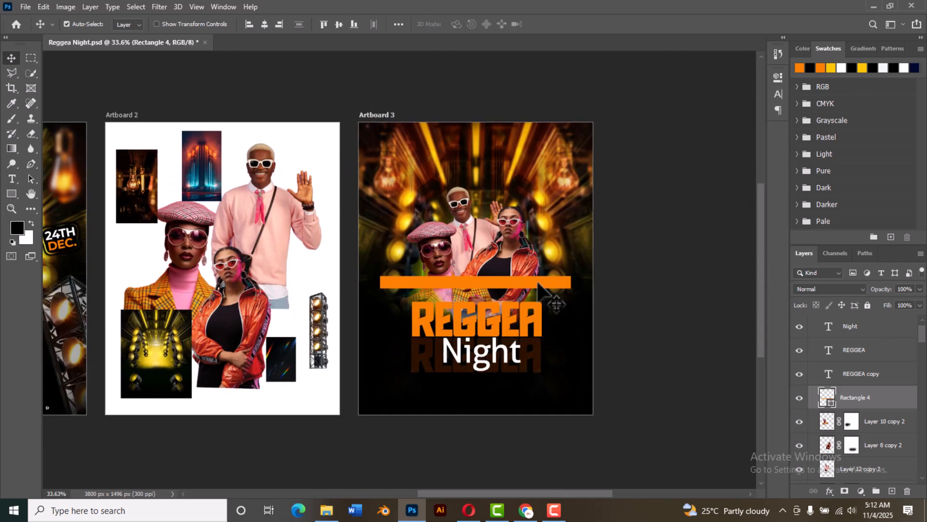
key("ctrl+t")
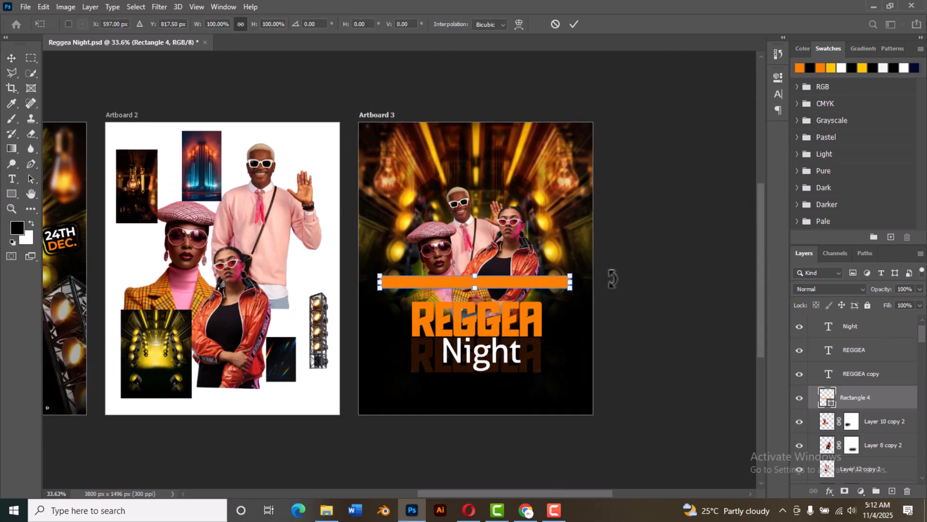
left_click_drag(612, 278, 618, 227)
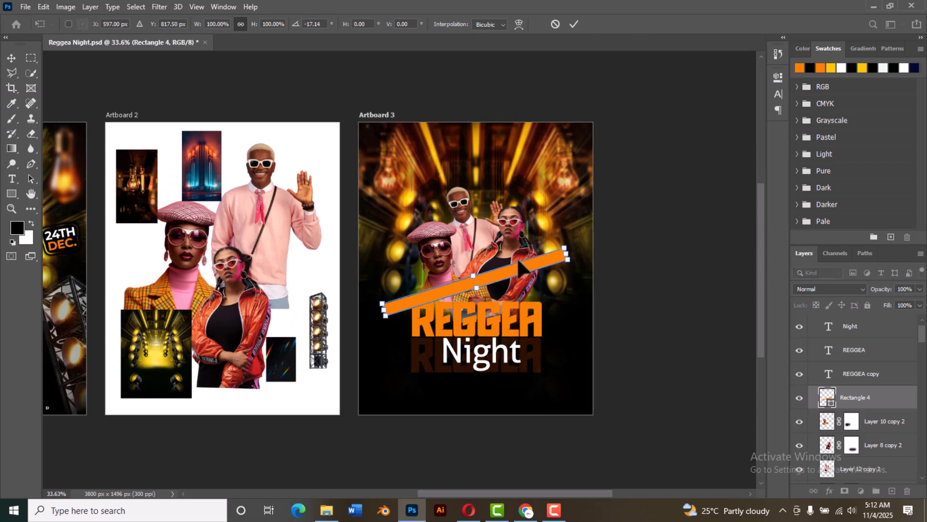
left_click(573, 24)
Step: Place the tilted orange bar across Artboard 3's left edge with a duplicate directly beneath it, and fill the duplicate white
left_click_drag(526, 265, 432, 305)
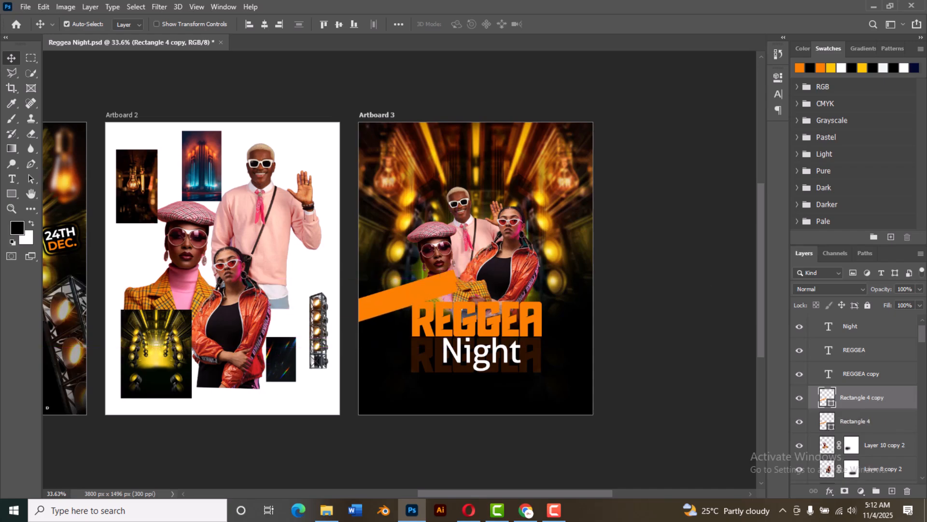
double_click(827, 397)
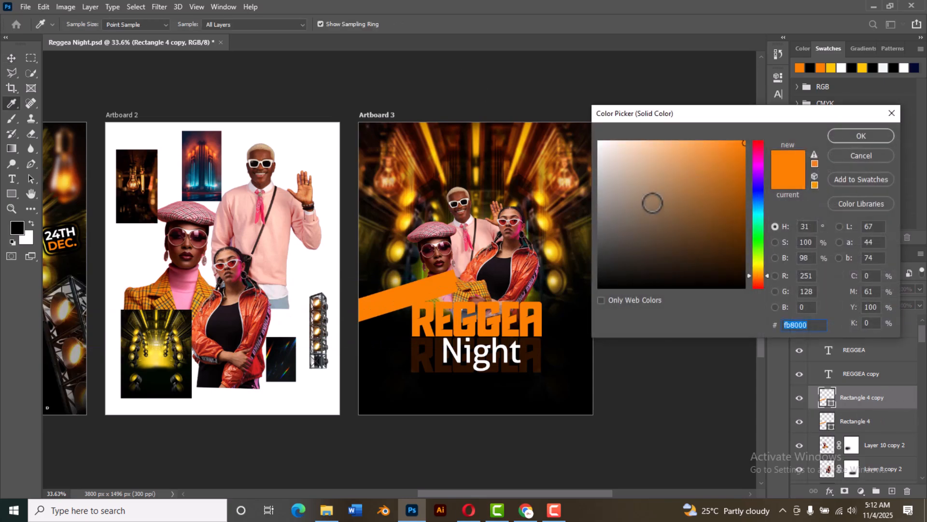
left_click_drag(609, 187, 459, 78)
left_click(855, 132)
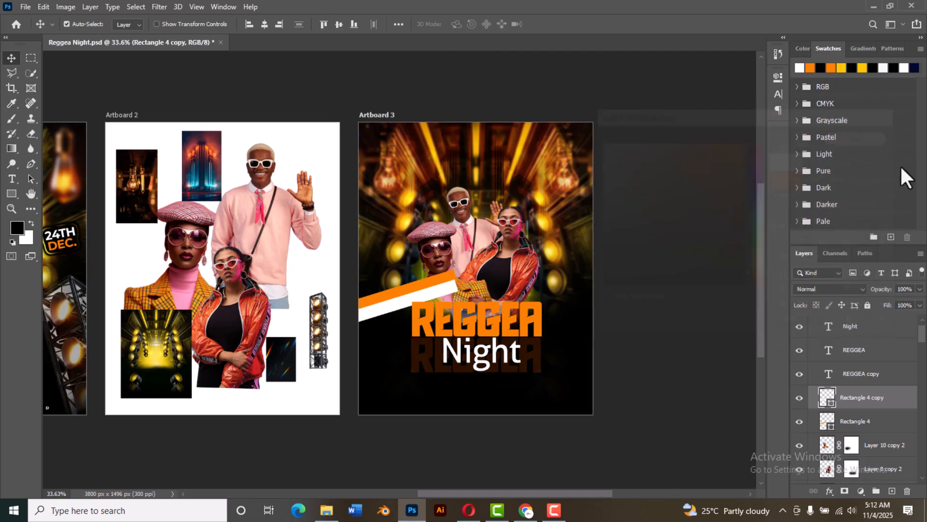
left_click(701, 261)
Step: Move both bar layers above the Night text layer in the layer stack
left_click(442, 293)
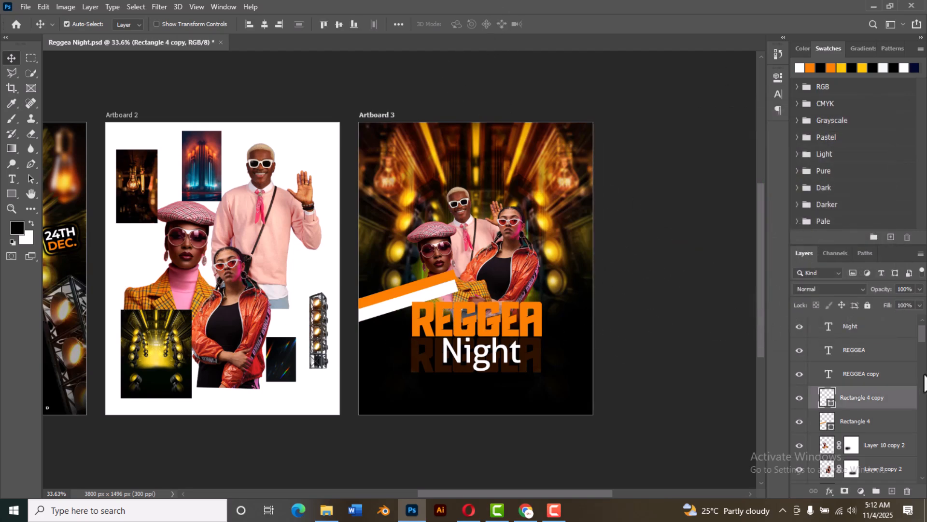
left_click(858, 427, "shift")
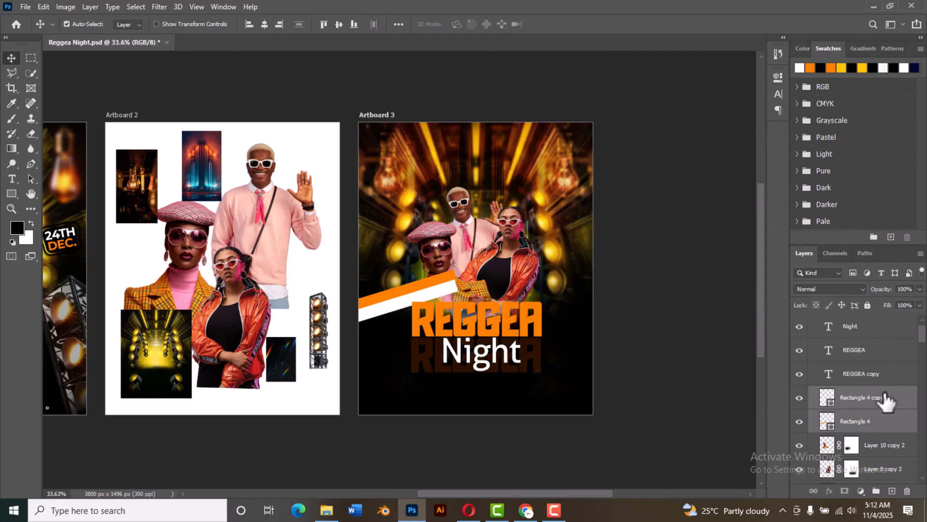
left_click_drag(885, 399, 881, 317)
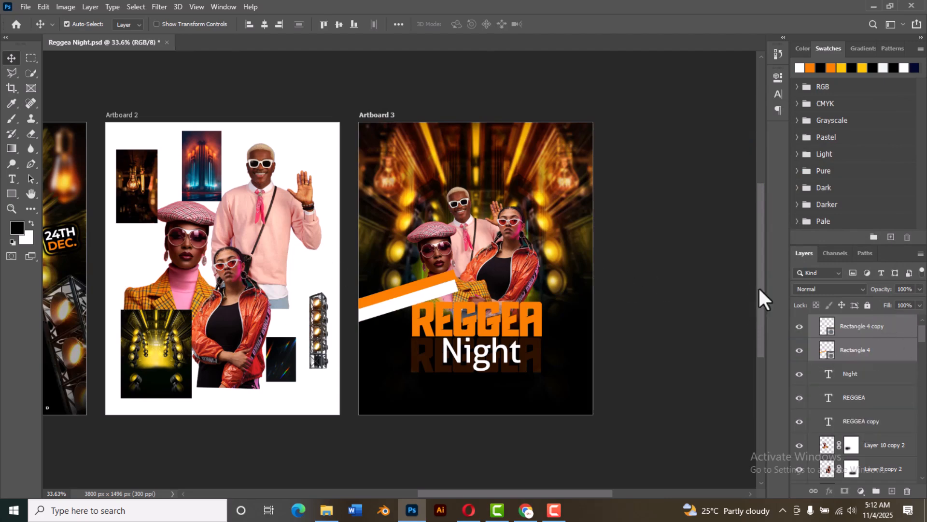
Step: Slide the white bar slightly down its slope to the left so its end is staggered from the orange bar's end
left_click(735, 323)
left_click_drag(427, 300, 412, 307)
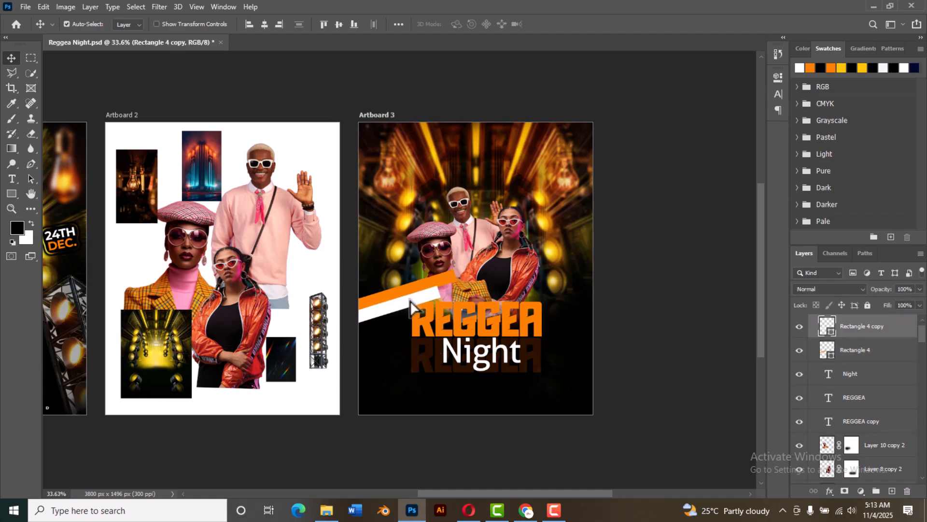
left_click(701, 277)
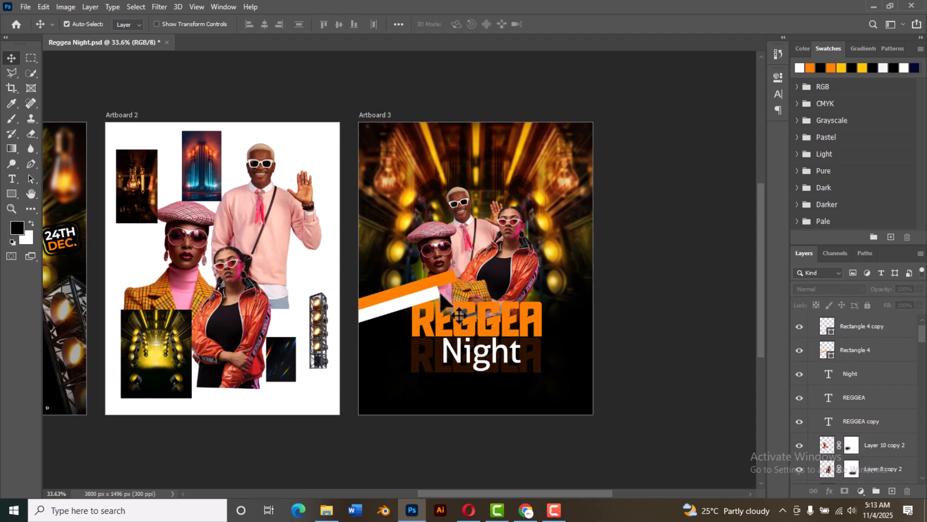
Step: Nudge the beret woman and the orange and white bars slightly upward
left_click(439, 249)
left_click_drag(440, 249, 439, 243)
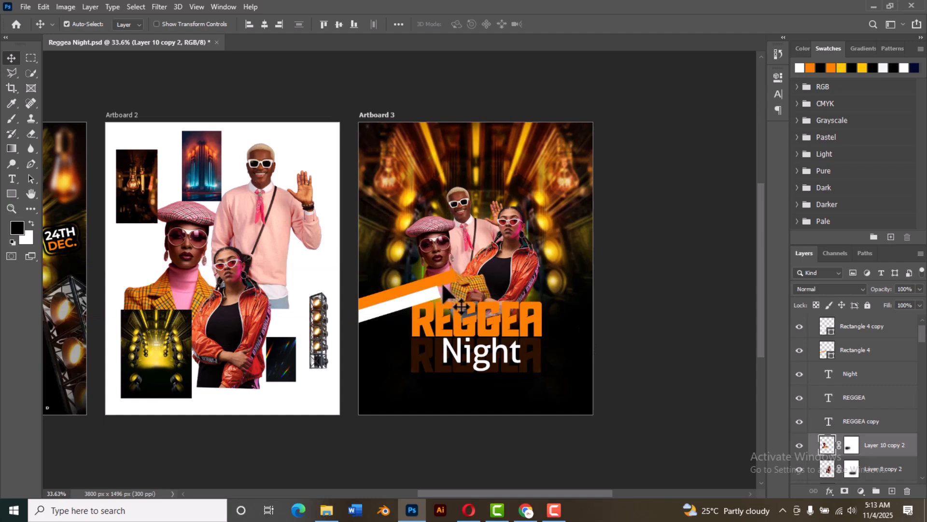
left_click_drag(437, 279, 433, 277)
left_click(430, 293)
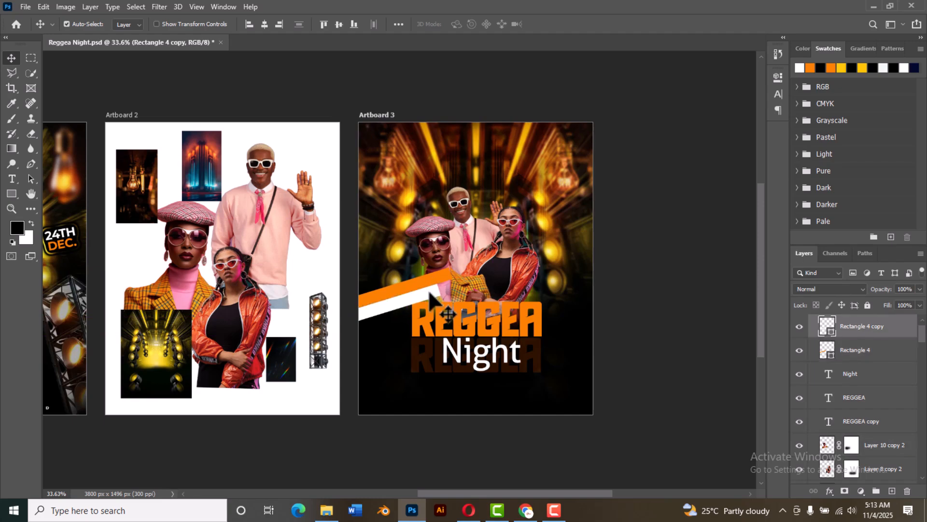
Step: Duplicate the THE DOME venue text from Artboard 1 onto the slanted bars of Artboard 3
scroll(613, 314, "down", 4)
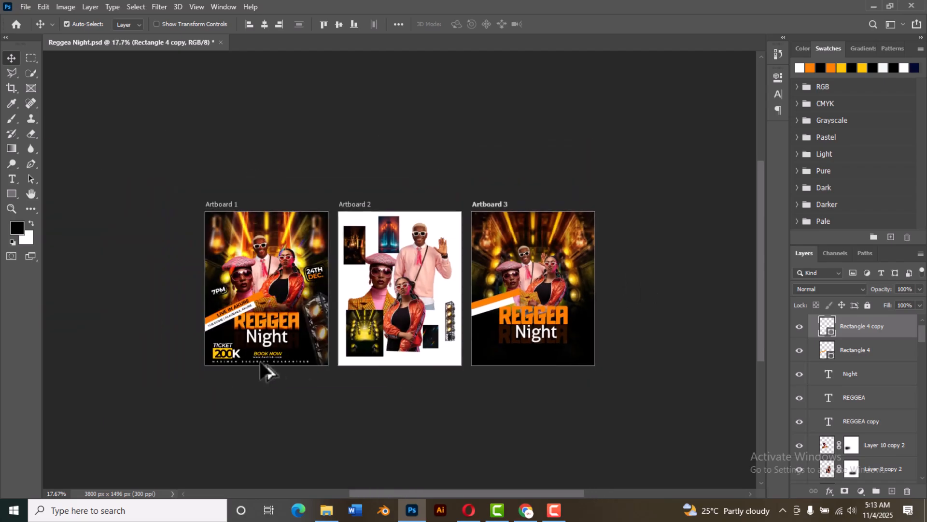
scroll(265, 371, "up", 2)
left_click(234, 294)
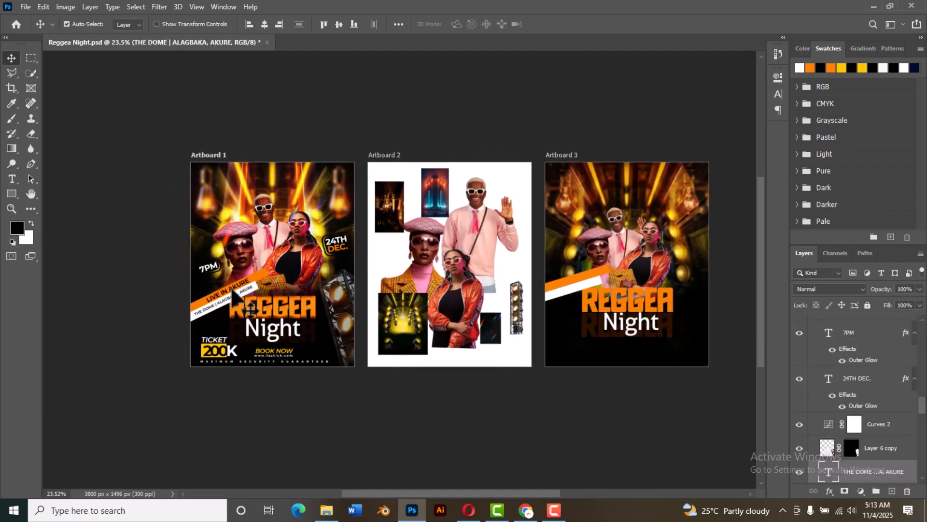
left_click_drag(238, 295, 587, 275)
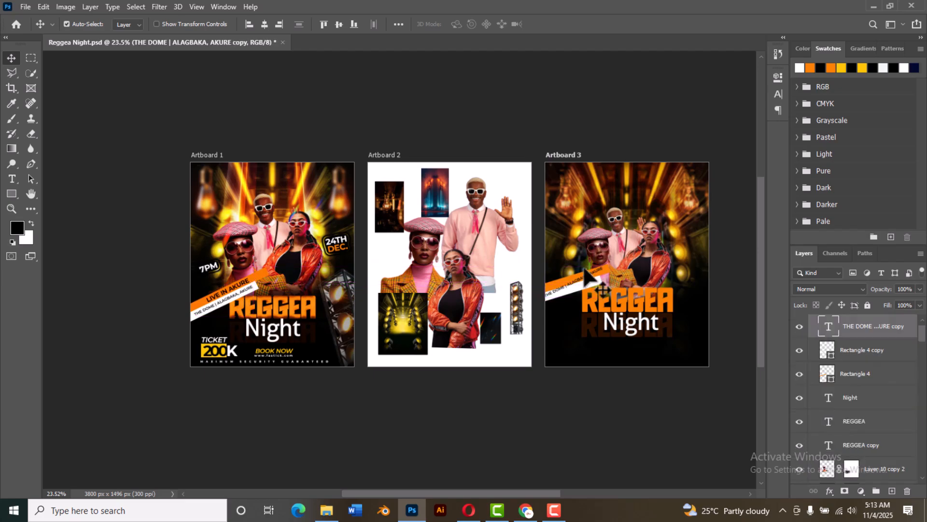
Step: Scale the copied venue text to about 76% and rotate it about 7.4° so it fits along the white bar
scroll(586, 304, "up", 5)
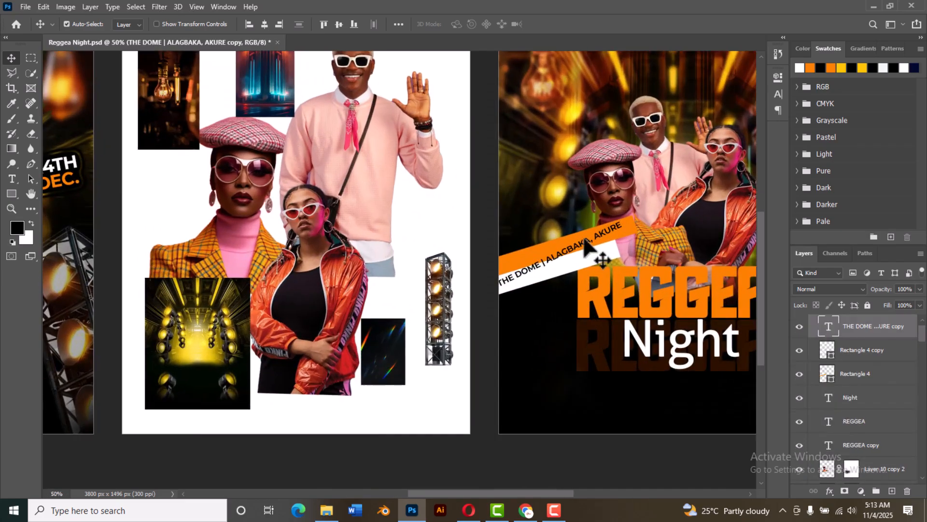
left_click_drag(584, 240, 588, 253)
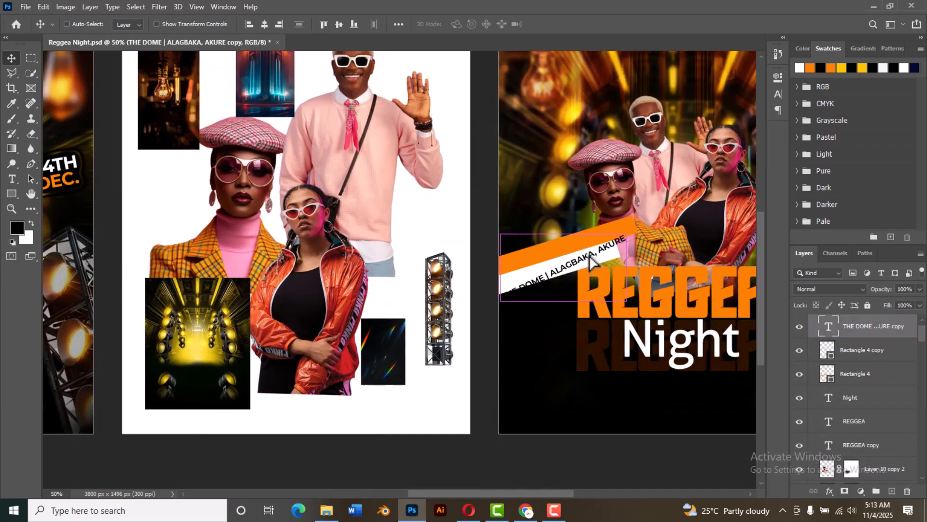
key("ctrl+t")
left_click_drag(652, 217, 570, 273)
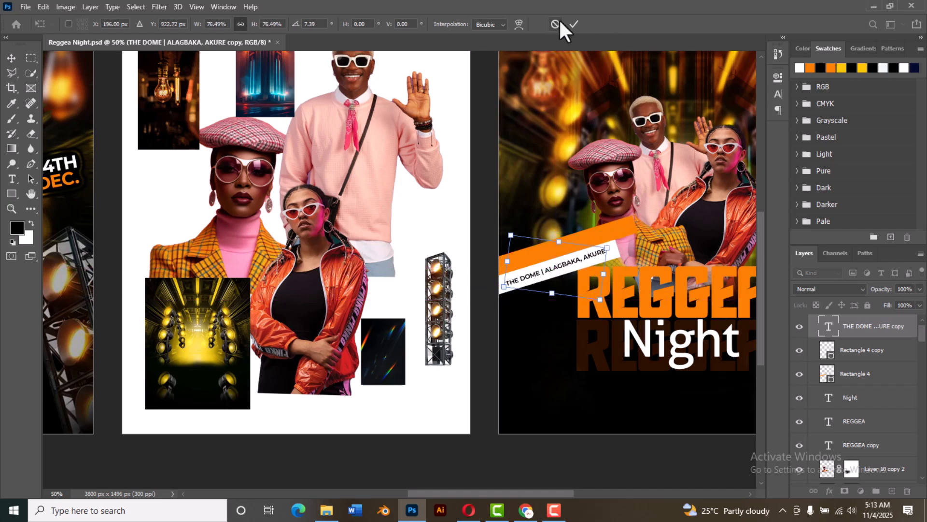
left_click(573, 25)
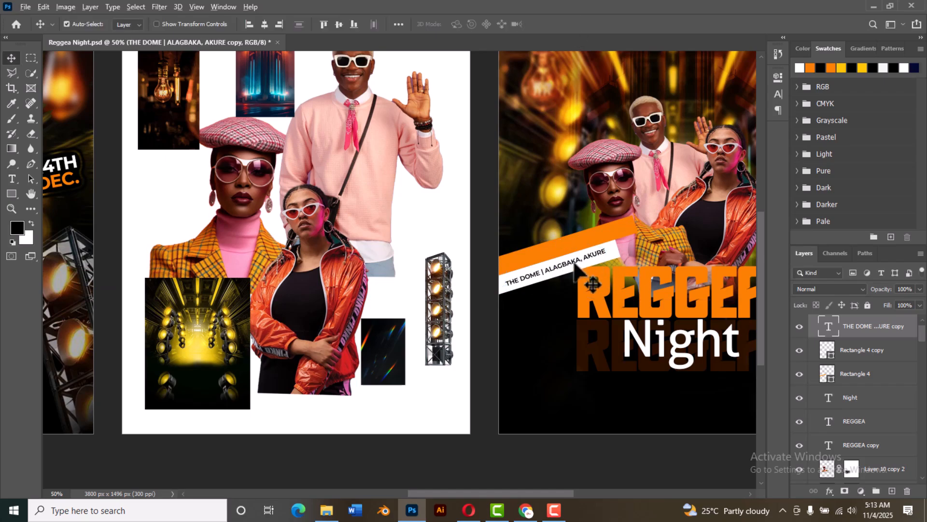
Step: Duplicate the venue text onto the orange bar and change the copy's wording to LIVE IN AKURE
left_click_drag(575, 270, 595, 239)
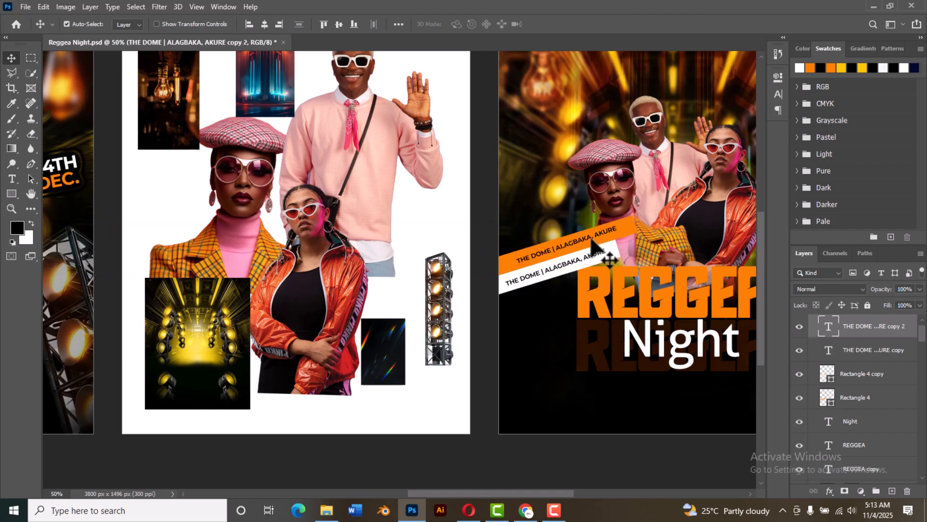
double_click(595, 240)
key("BackSpace")
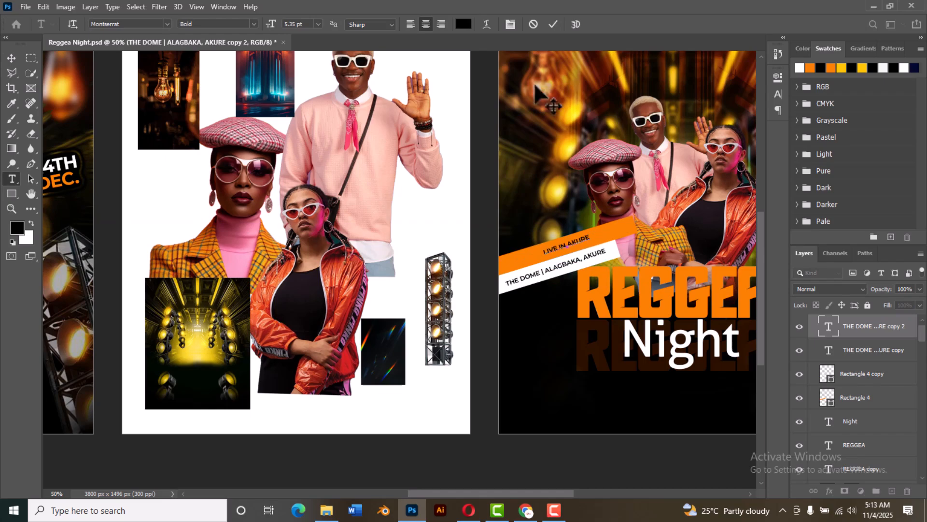
left_click(553, 24)
key("v")
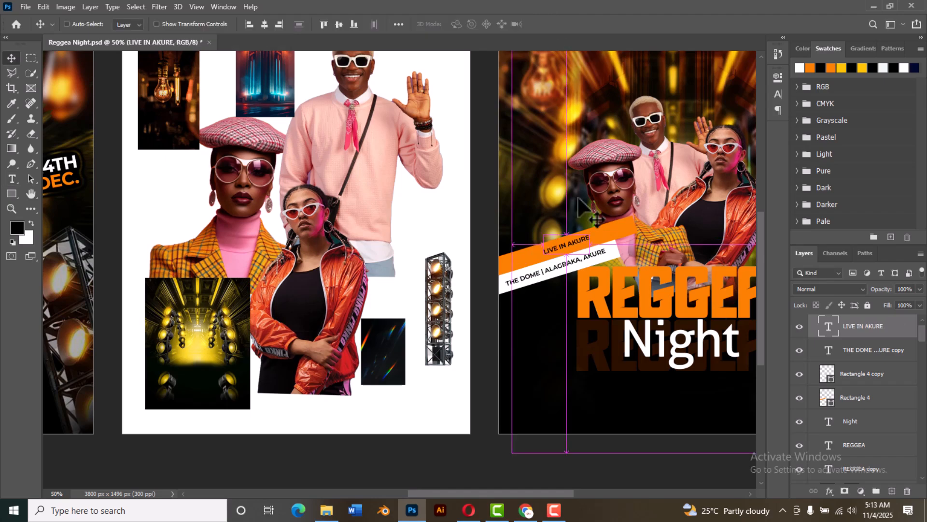
Step: Enlarge the LIVE IN AKURE text to about 185% and shift it slightly down and left within the orange bar
key("ctrl+t")
left_click_drag(592, 232, 613, 220)
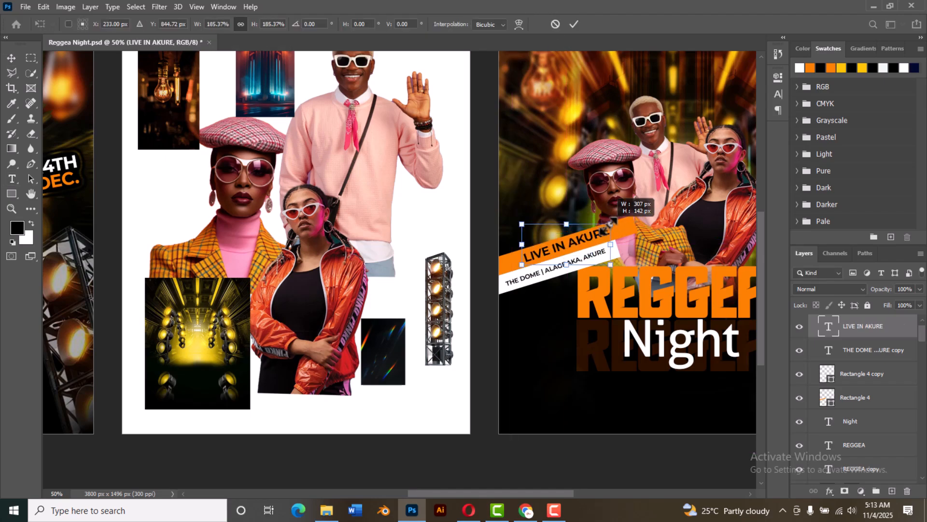
left_click(573, 24)
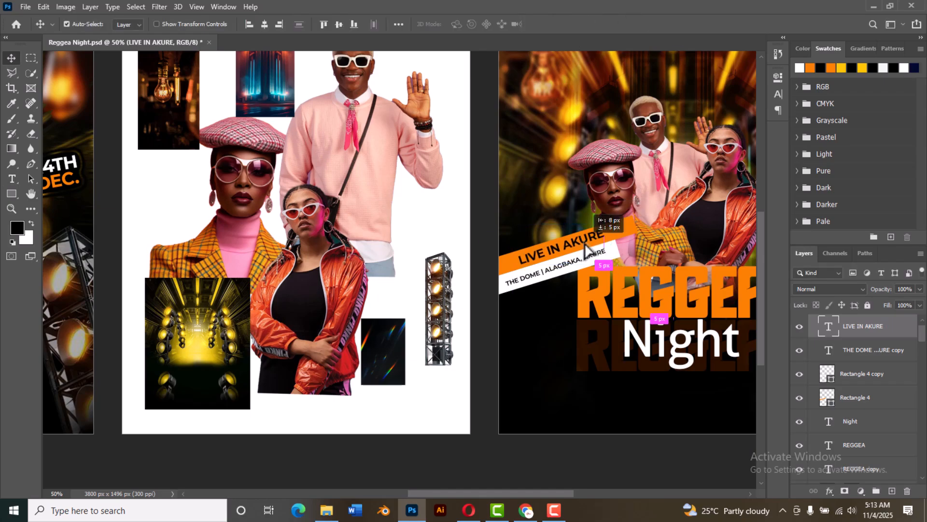
scroll(459, 224, "down", 2)
scroll(459, 224, "down", 3)
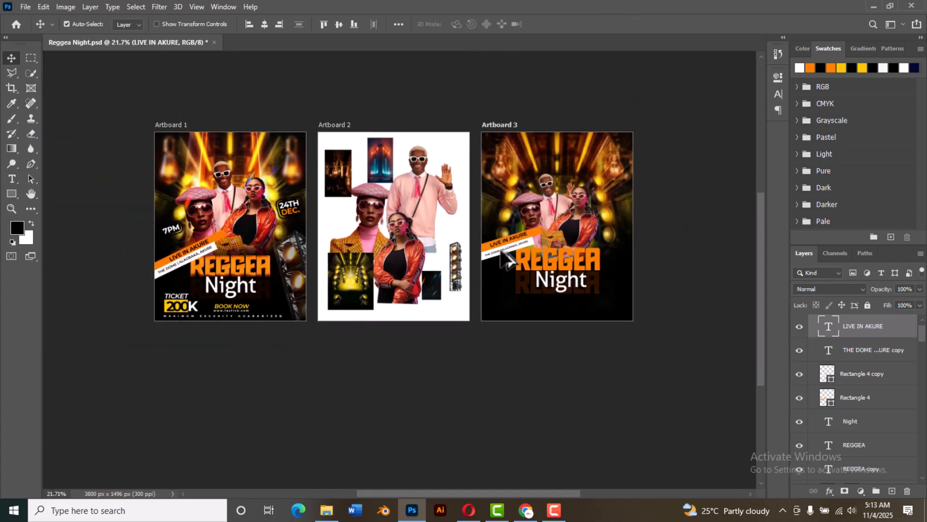
scroll(630, 215, "up", 1)
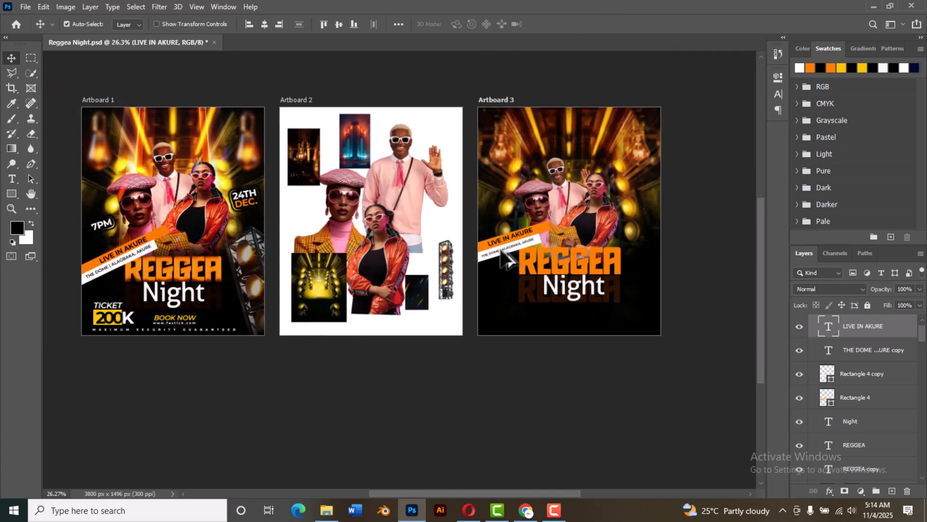
left_click(620, 260)
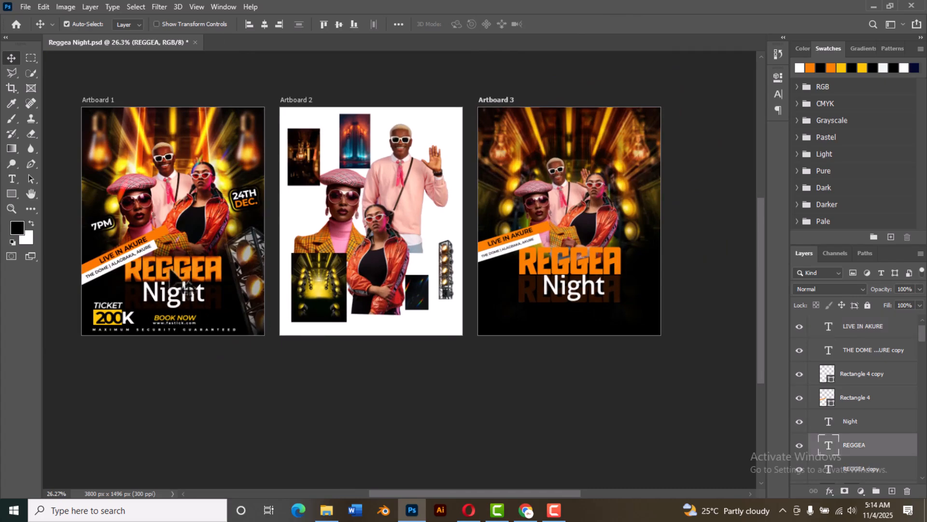
left_click(186, 270)
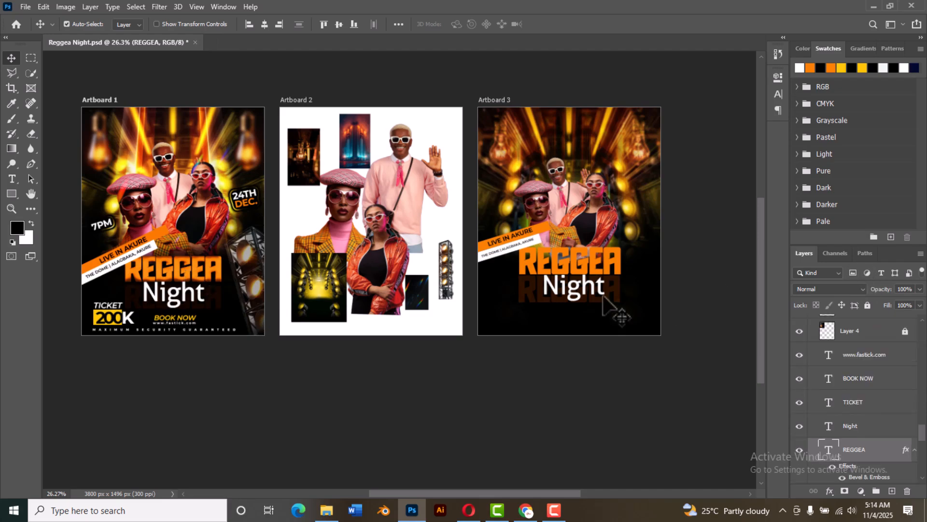
left_click(645, 264)
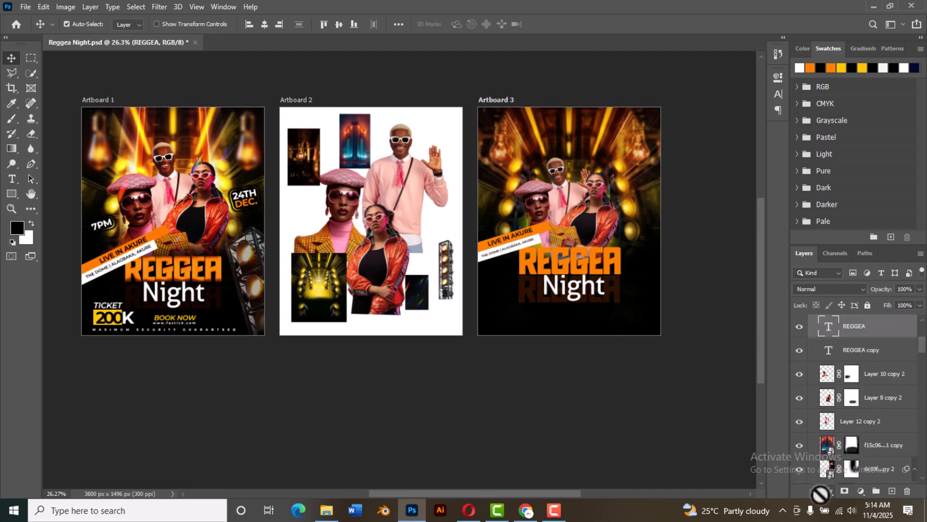
left_click(830, 490)
left_click(843, 385)
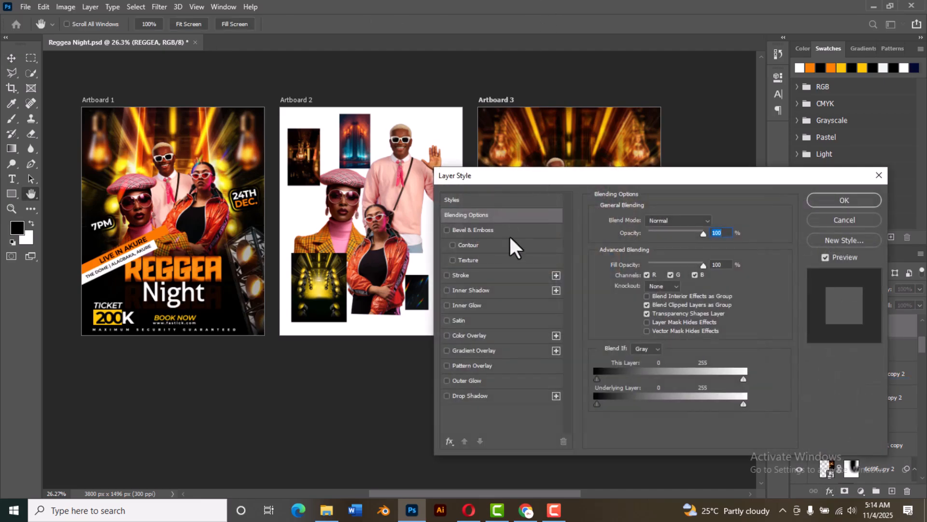
left_click(496, 231)
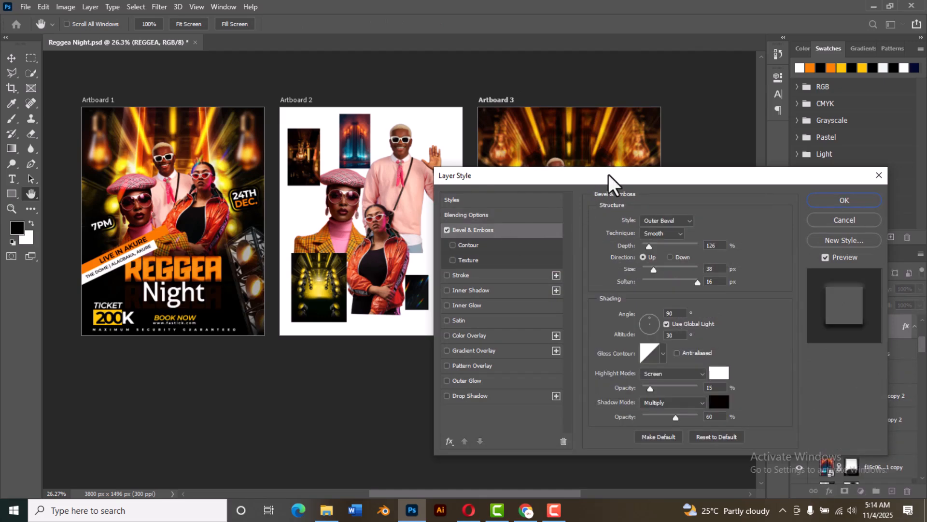
left_click_drag(609, 175, 218, 143)
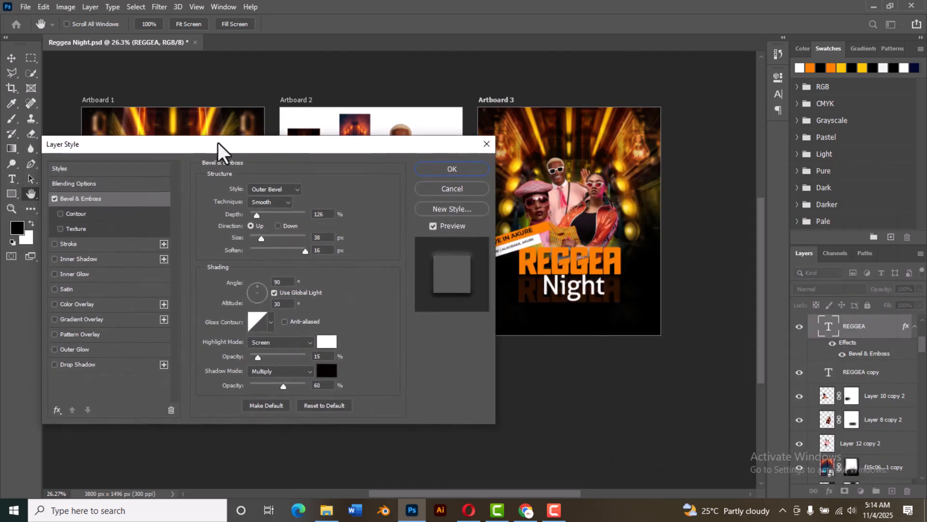
left_click(294, 190)
left_click(278, 206)
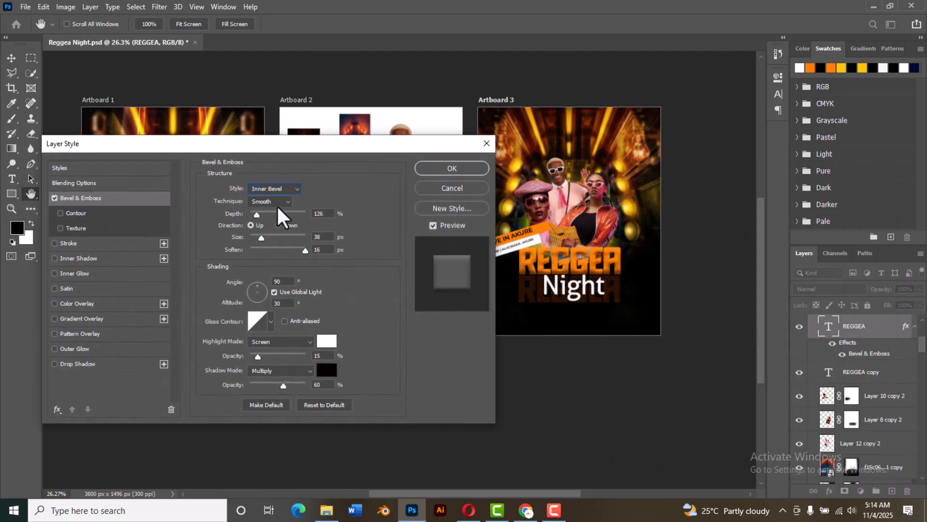
left_click(297, 187)
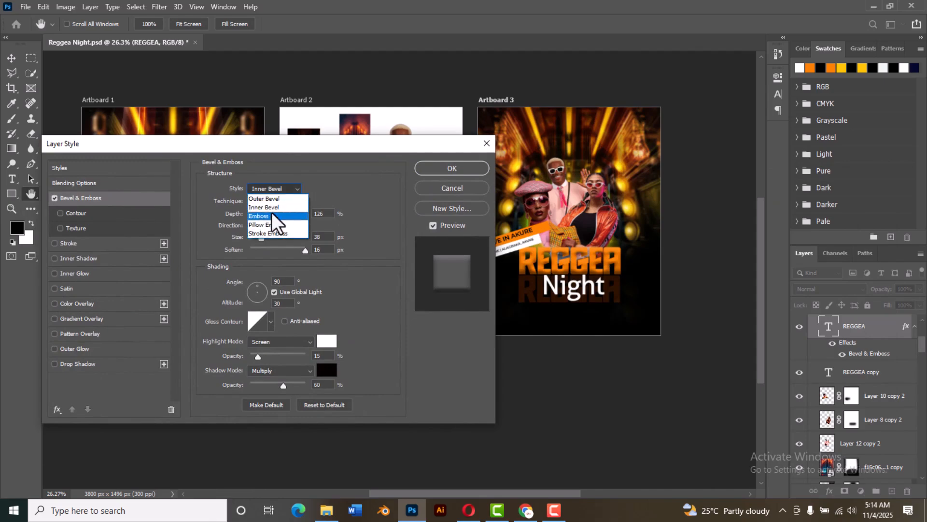
left_click(271, 213)
left_click(280, 187)
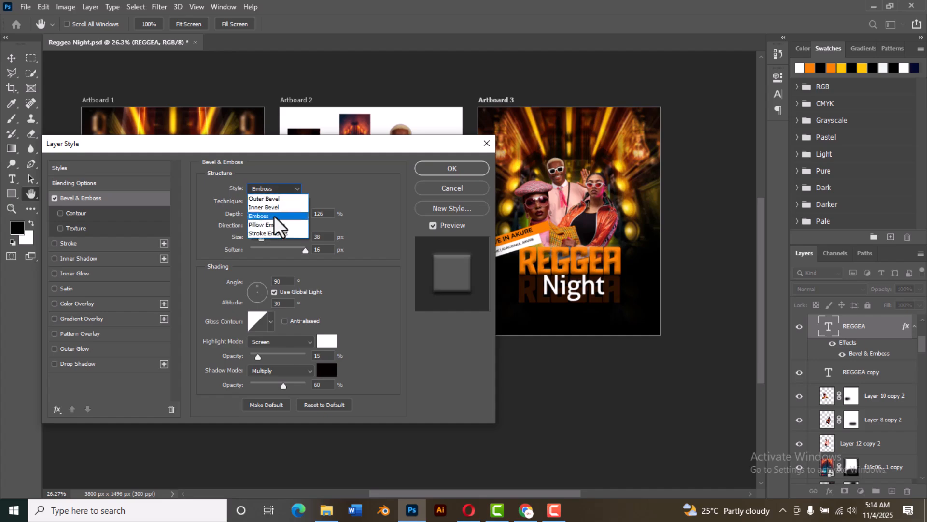
left_click(274, 221)
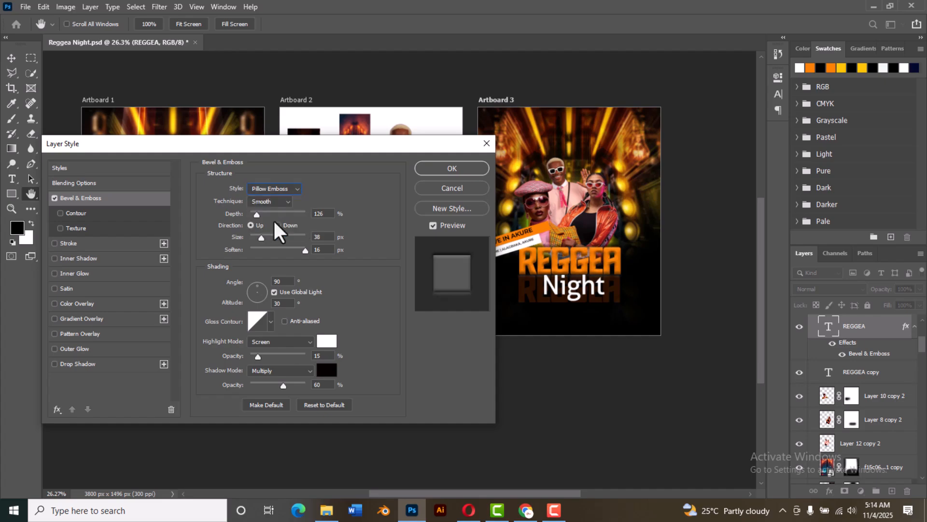
left_click(449, 188)
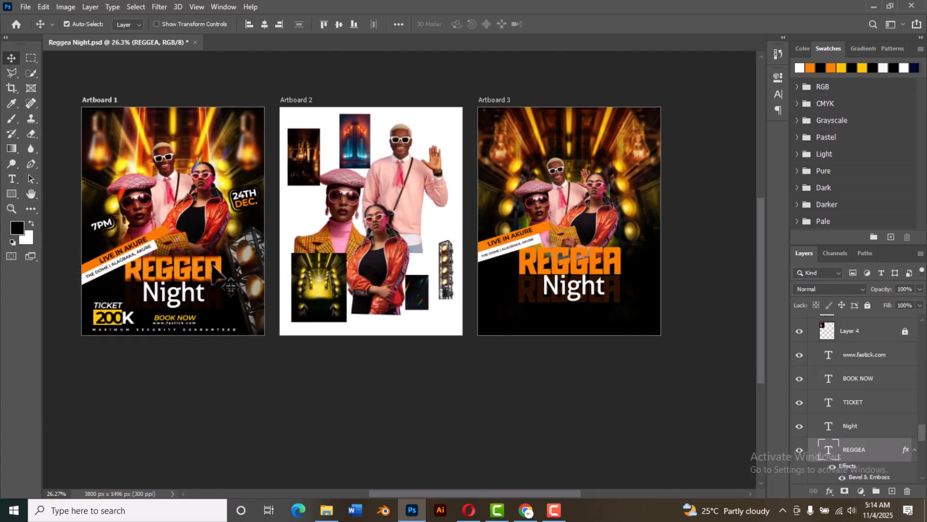
Step: Examine the Bevel & Emboss settings of the REGGEA title on Artboard 1
left_click(829, 491)
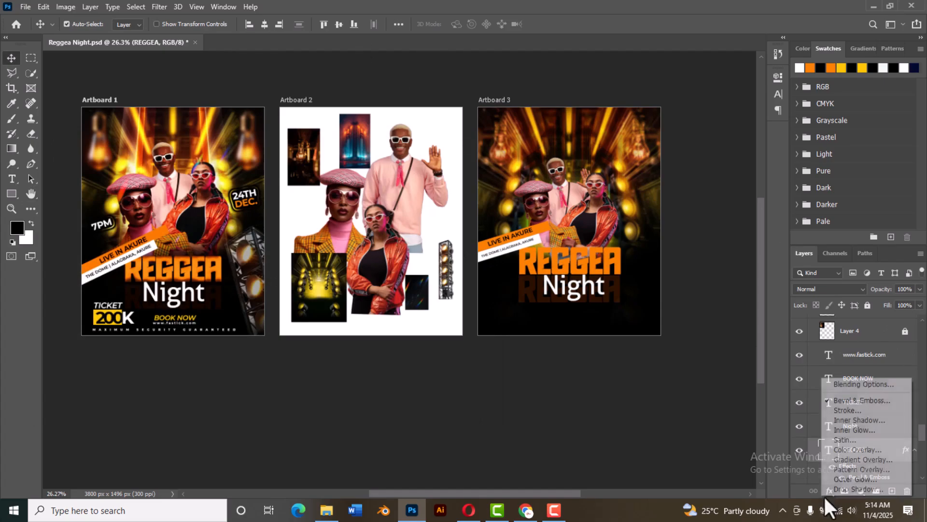
left_click(868, 383)
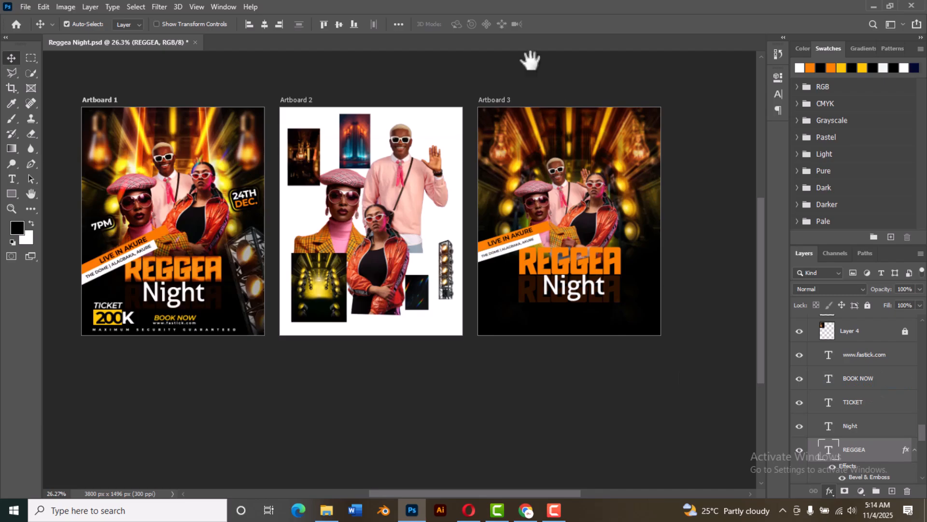
left_click_drag(304, 150, 594, 148)
left_click(386, 198)
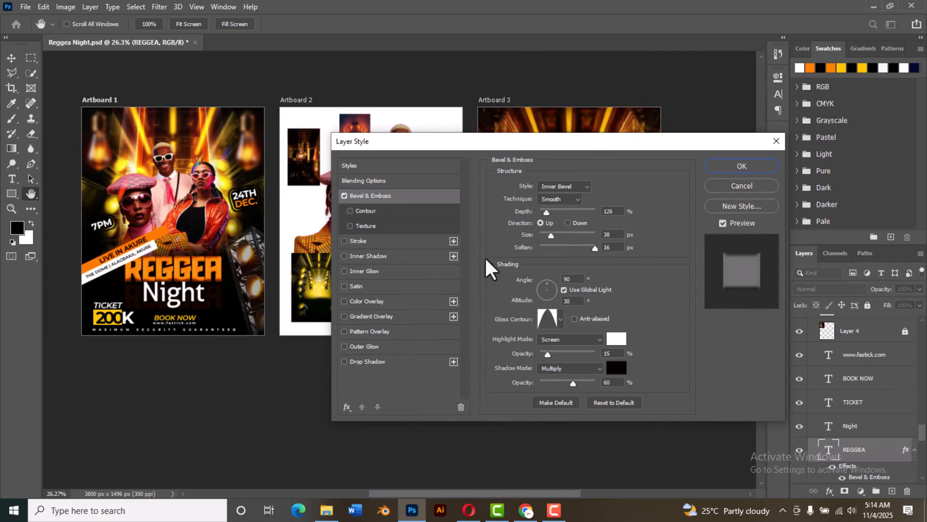
Step: Add a Bevel & Emboss effect to the REGGEA title on Artboard 3
left_click(741, 166)
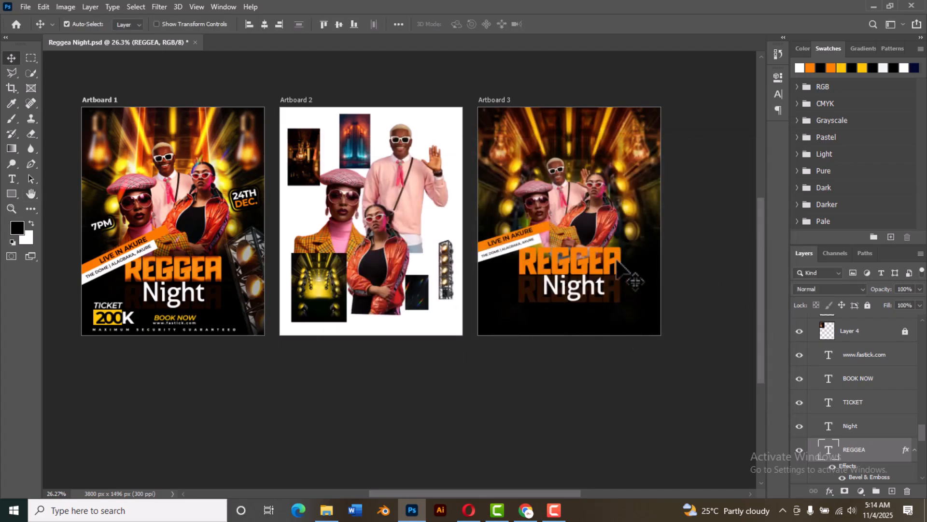
scroll(894, 394, "up", 5)
left_click(829, 491)
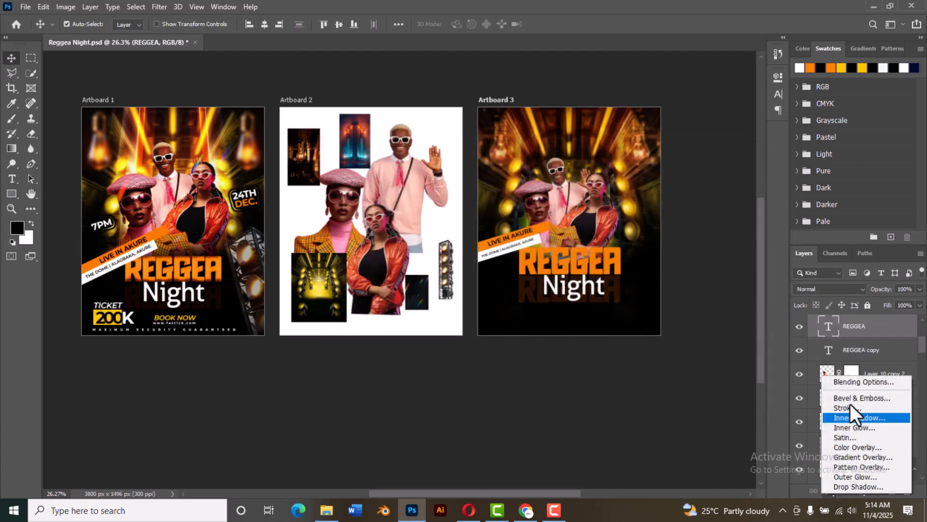
left_click(858, 381)
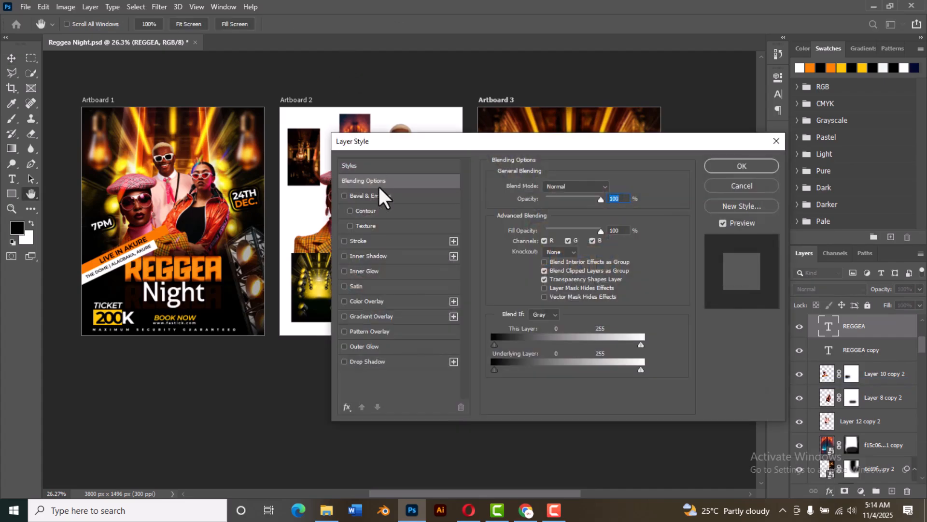
left_click(385, 200)
left_click_drag(558, 143, 272, 70)
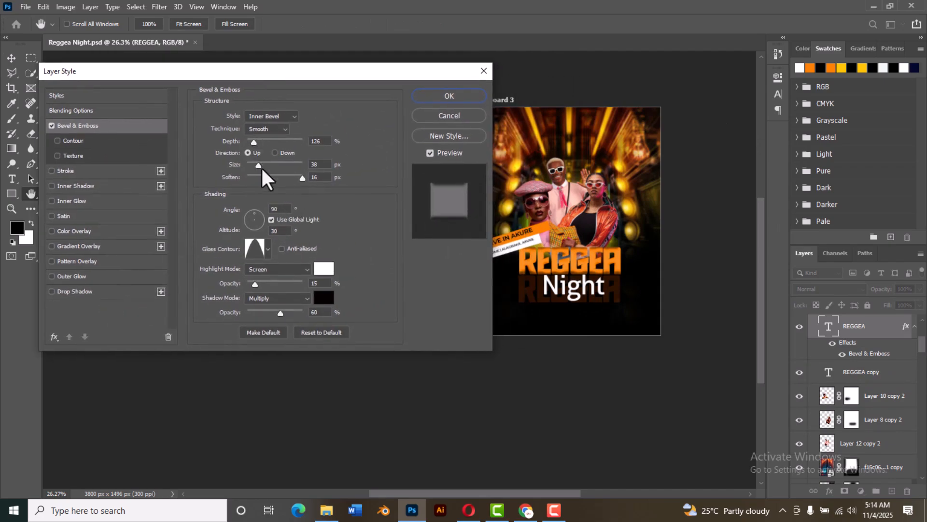
Step: Set the REGGEA bevel's size to 62 px and its shadow opacity to 75%, and apply the effect
left_click_drag(260, 165, 264, 166)
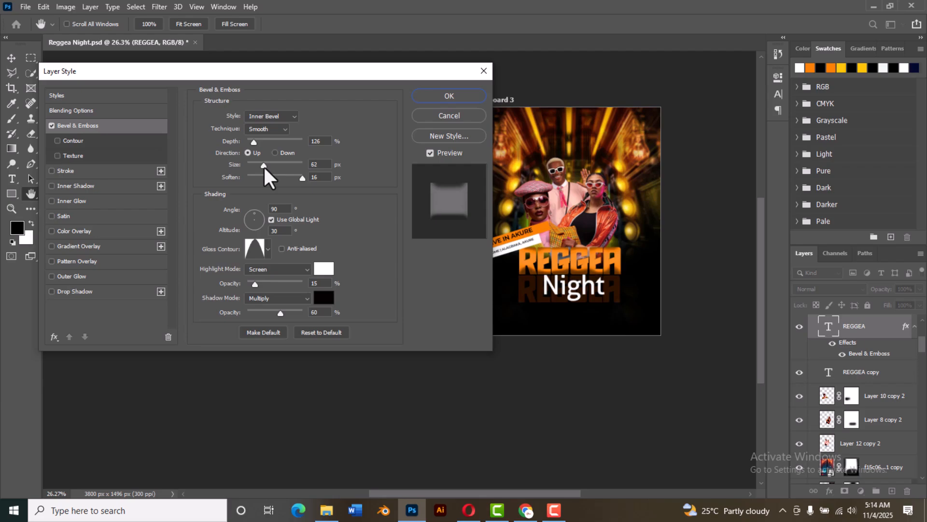
left_click_drag(312, 76, 372, 79)
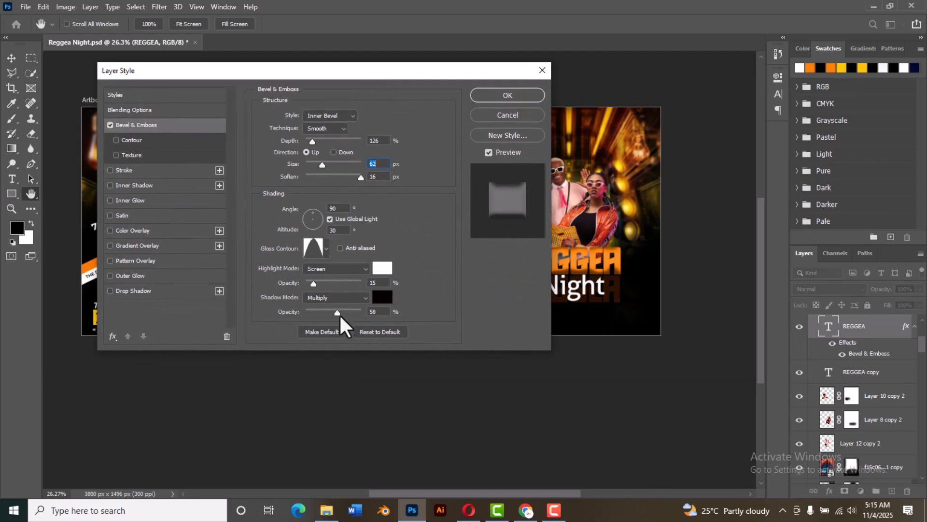
left_click_drag(340, 317, 351, 318)
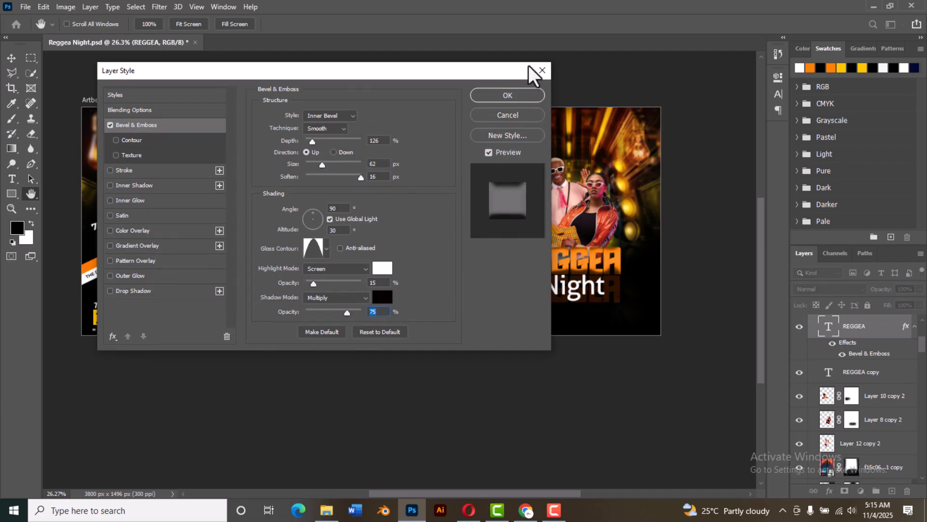
left_click(498, 95)
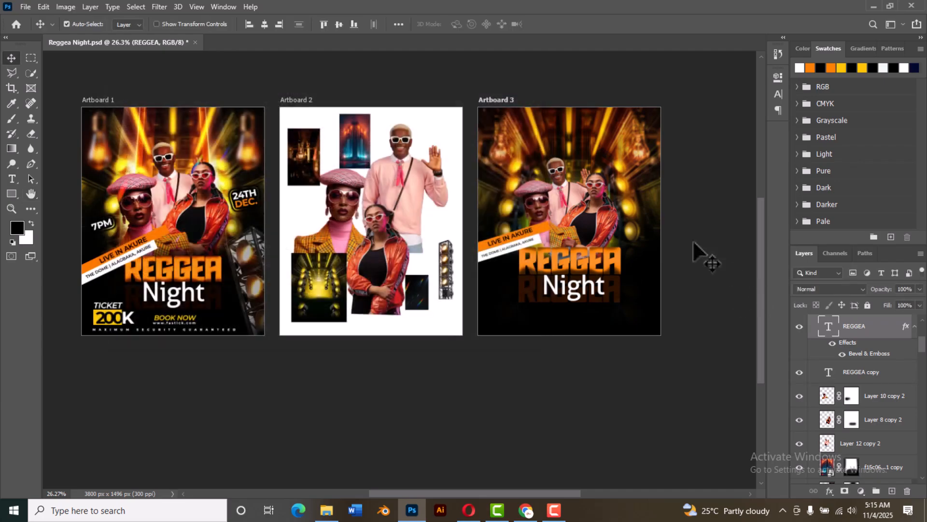
left_click(700, 211)
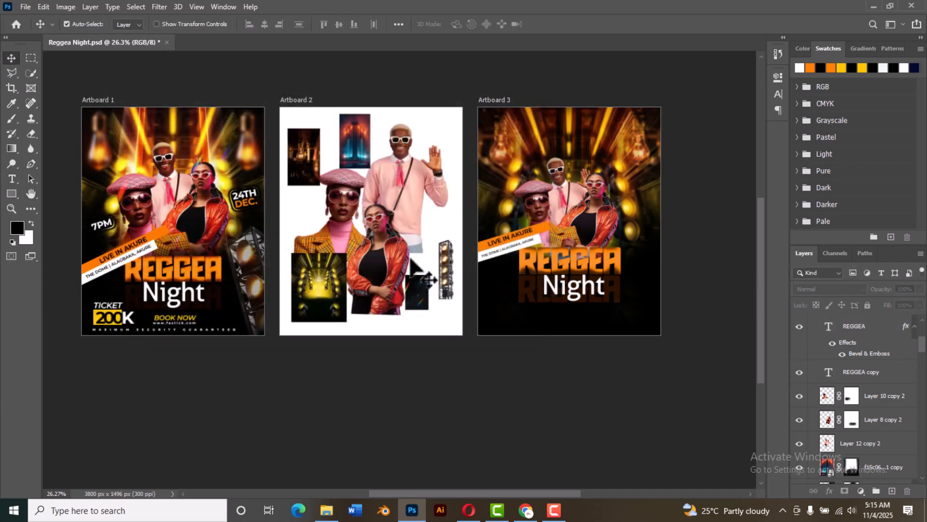
Step: Duplicate the stage-light truss from Artboard 2 onto Artboard 3's lower right side, enlarge it to about 39% and rotate it about -17.65°
left_click(447, 279)
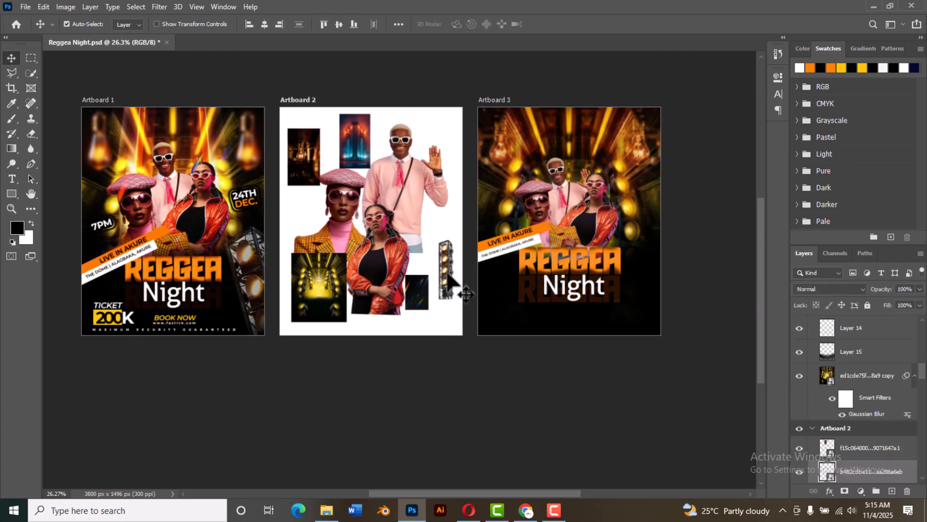
left_click_drag(449, 277, 637, 281)
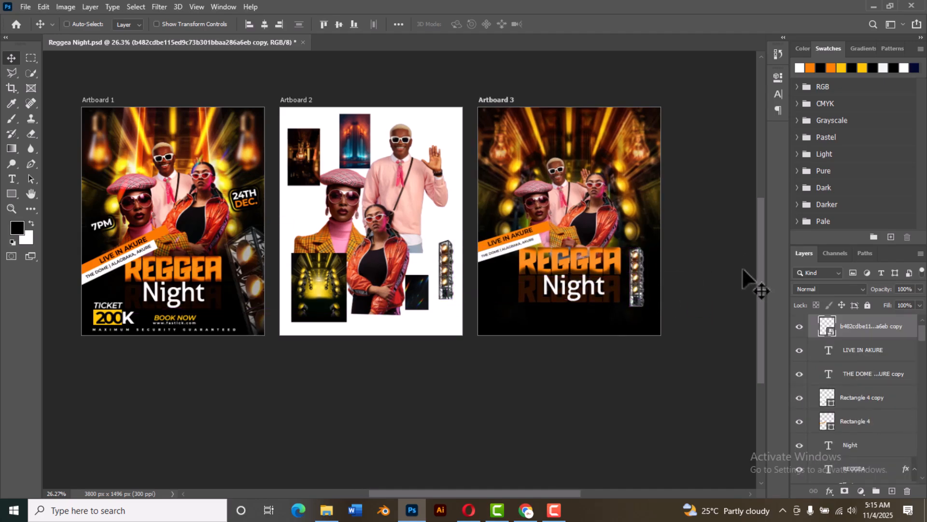
key("ctrl+t")
left_click_drag(700, 323, 729, 321)
left_click_drag(669, 302, 639, 294)
left_click_drag(655, 180, 676, 182)
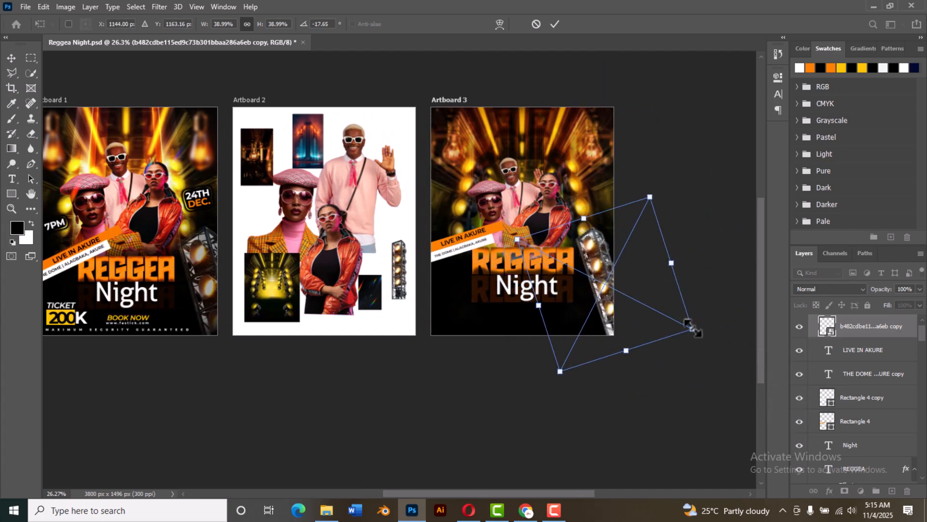
Step: Scale the tilted truss to about 56% and position it partly off Artboard 3's lower right edge
left_click_drag(688, 322, 740, 357)
left_click_drag(597, 282, 602, 308)
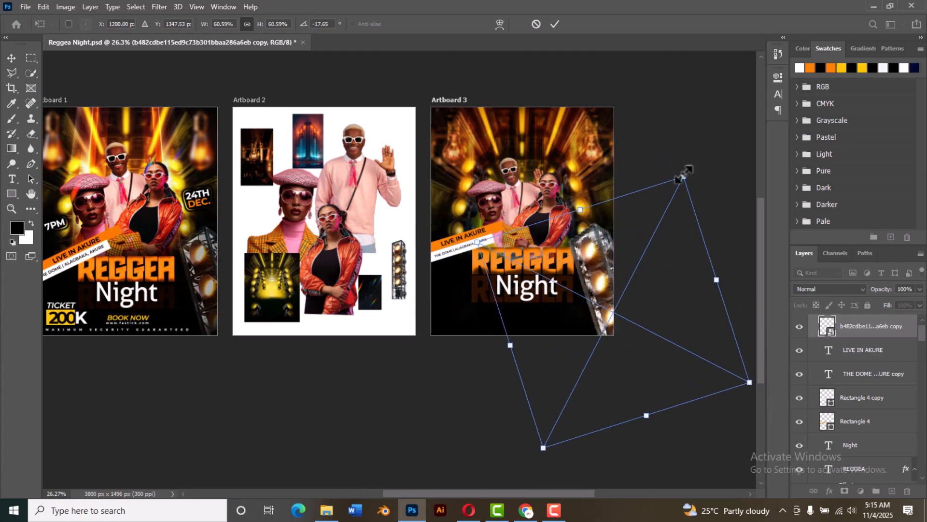
left_click_drag(684, 174, 678, 187)
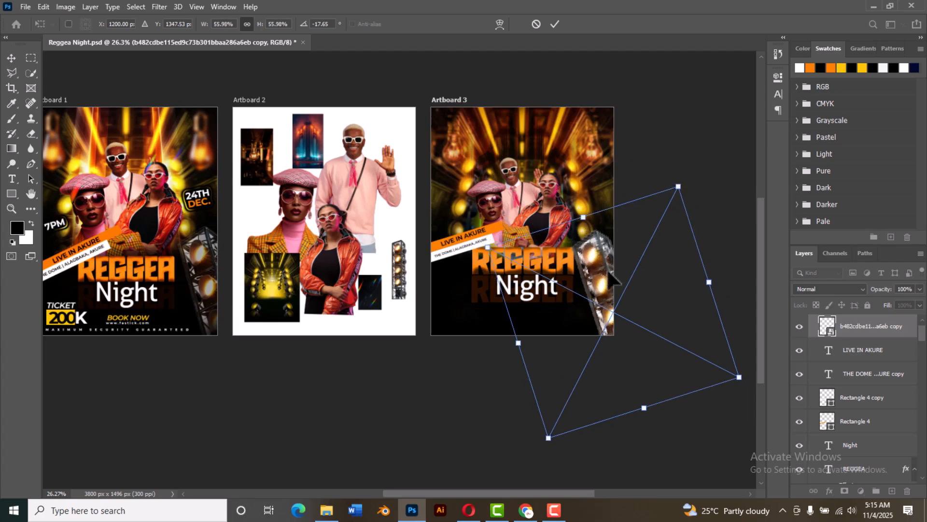
mouse_move(598, 282)
left_mouse_down()
mouse_move(608, 284)
mouse_move(603, 278)
left_mouse_up()
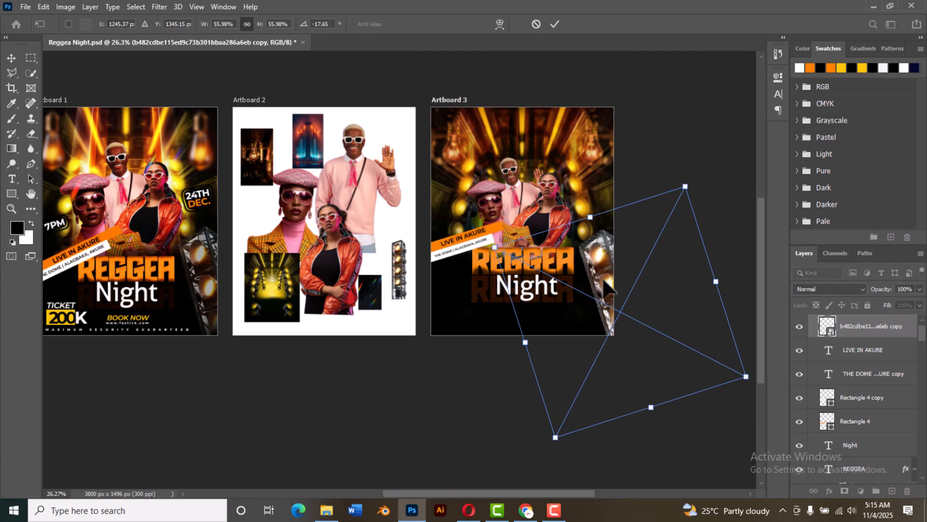
left_click(555, 24)
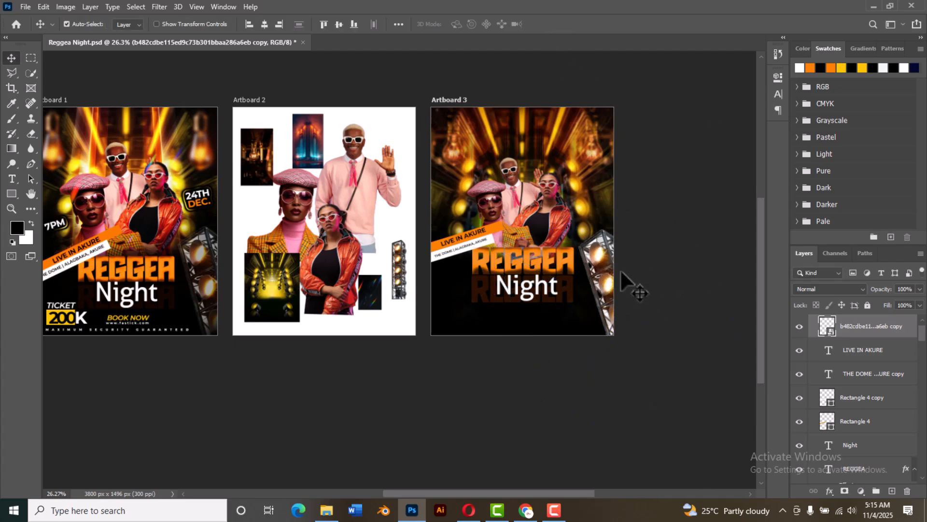
Step: Set the truss on Artboard 3 to Difference blend mode with 64% opacity, matching the opacity of Artboard 1's truss
scroll(600, 288, "up", 1)
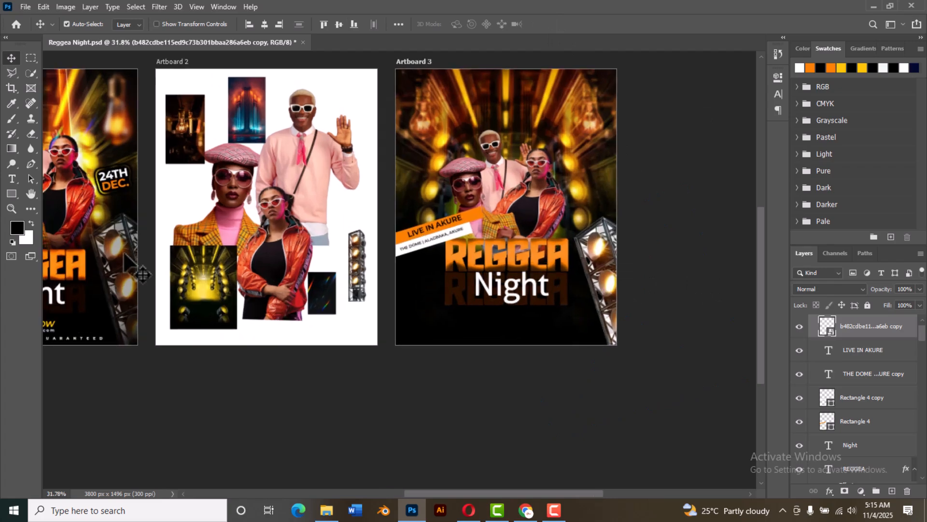
left_click(821, 292)
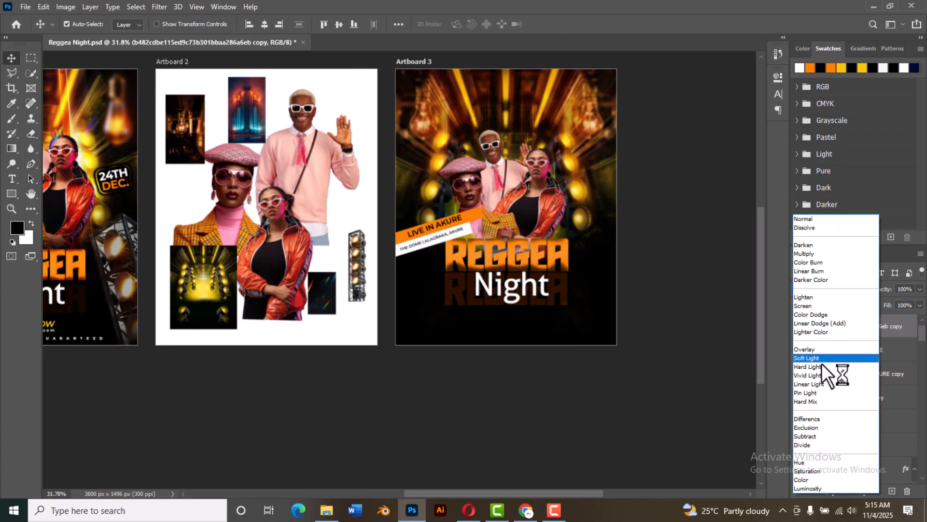
left_click(841, 417)
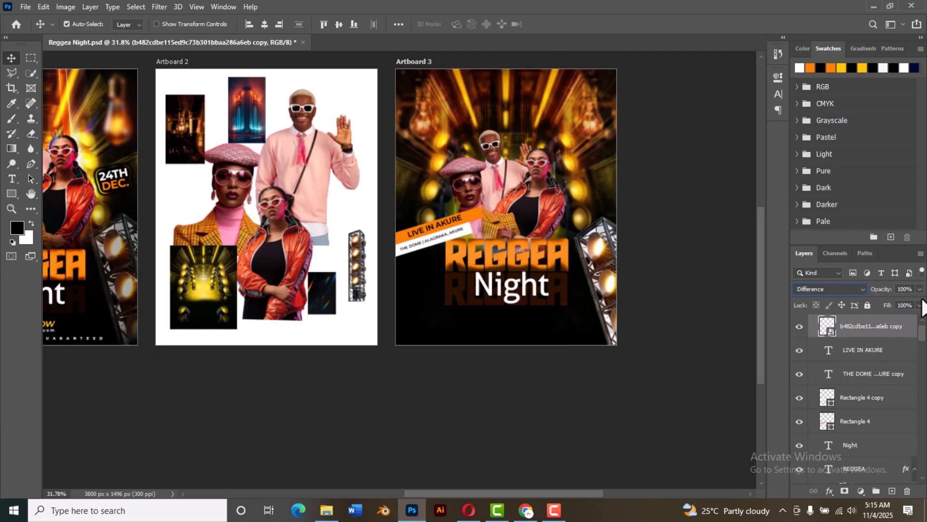
left_click(116, 251)
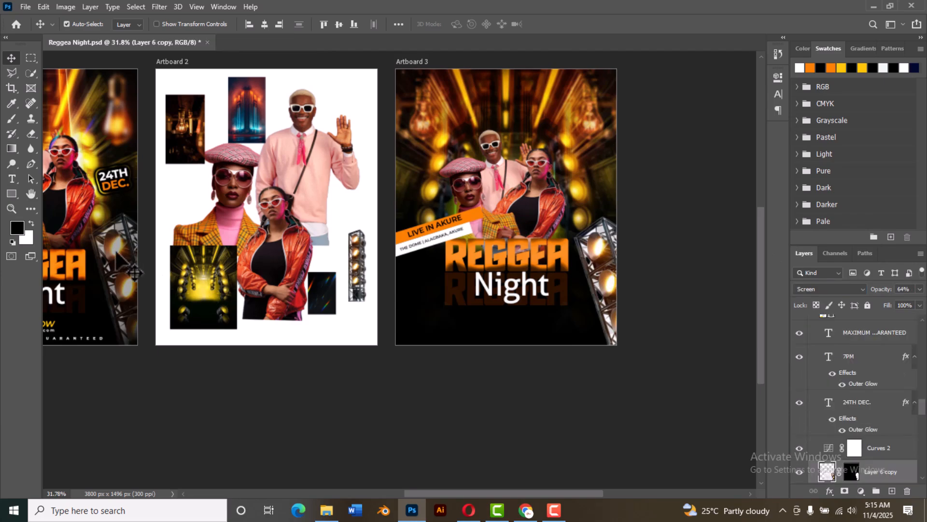
left_click(614, 287)
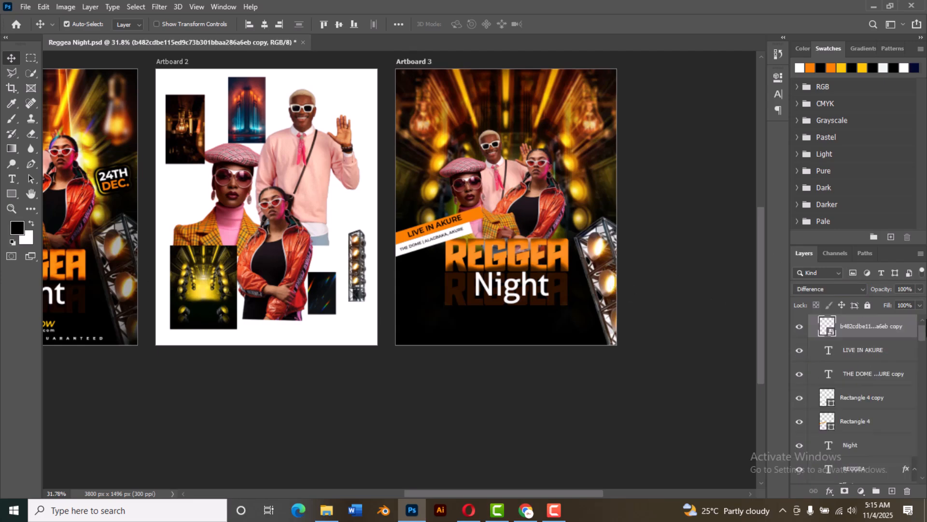
left_click(919, 289)
left_click_drag(897, 302, 896, 304)
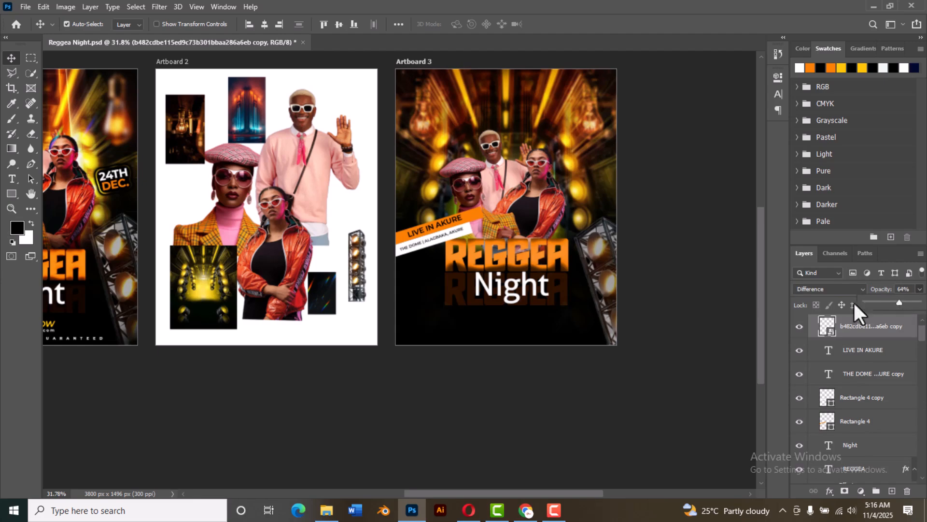
left_click(686, 294)
Step: Duplicate the 24TH DEC. and 7PM texts from Artboard 1 onto the matching spots beside the people on Artboard 3
scroll(666, 304, "down", 3)
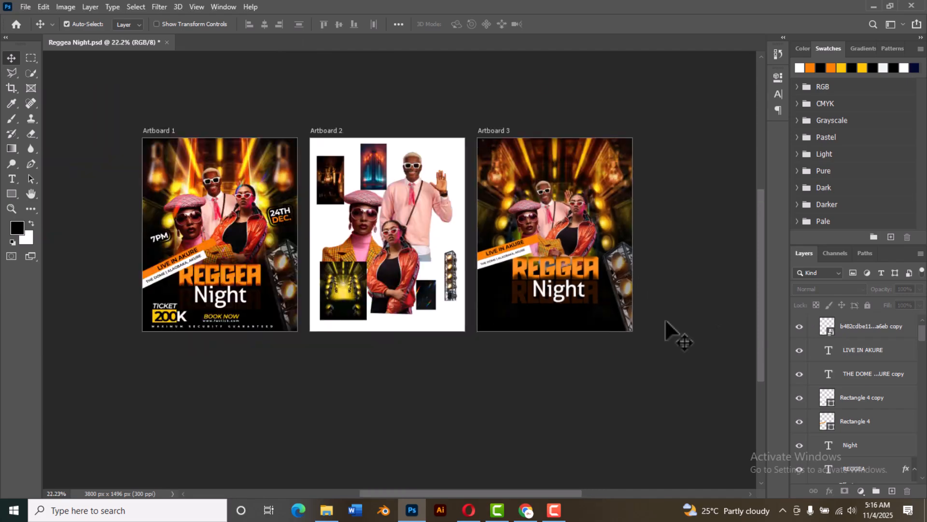
scroll(671, 314, "up", 2)
scroll(671, 312, "down", 1)
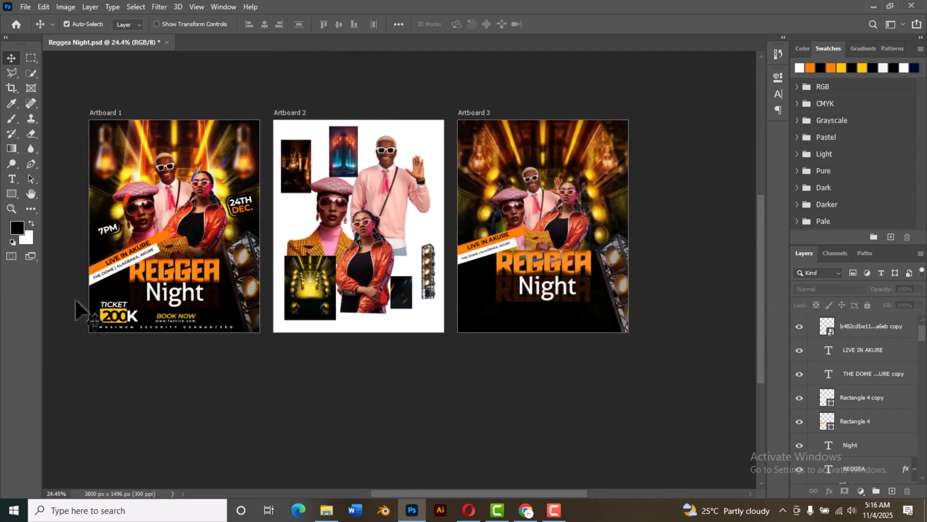
left_click(244, 207)
left_click_drag(256, 215, 613, 217)
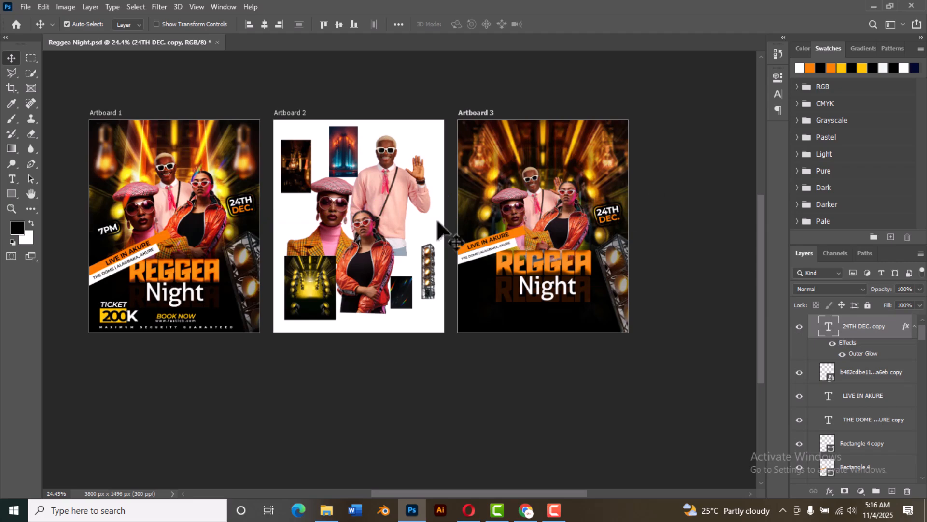
left_click(108, 228)
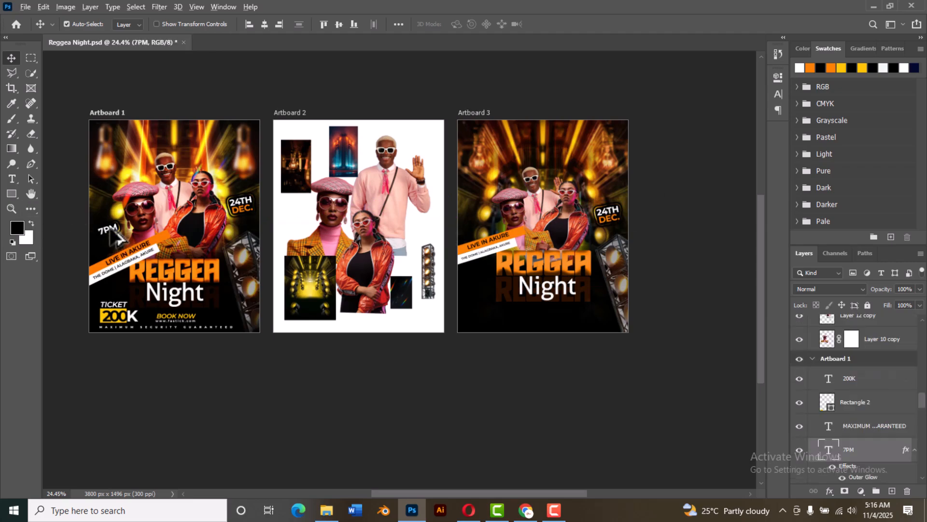
left_click_drag(108, 229, 481, 234)
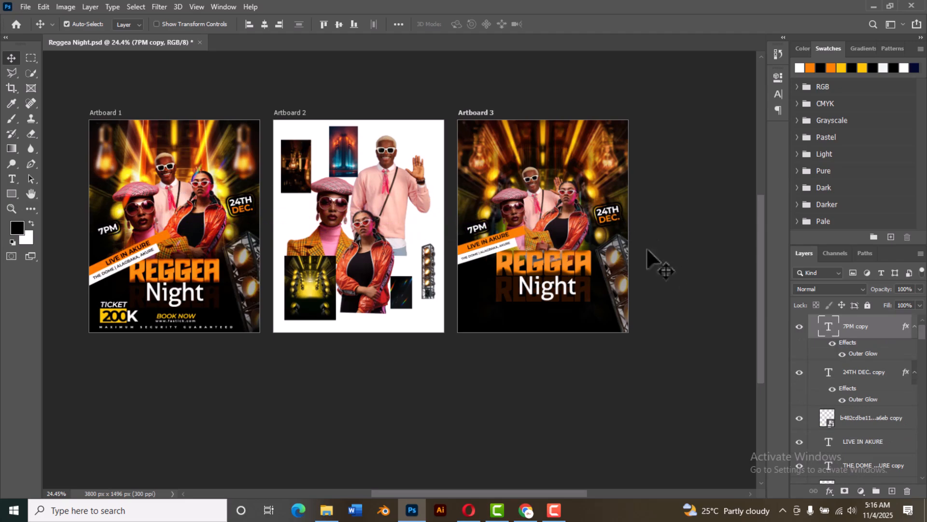
Step: Examine the Outer Glow settings of the 24TH DEC. text on Artboard 3
left_click(618, 221)
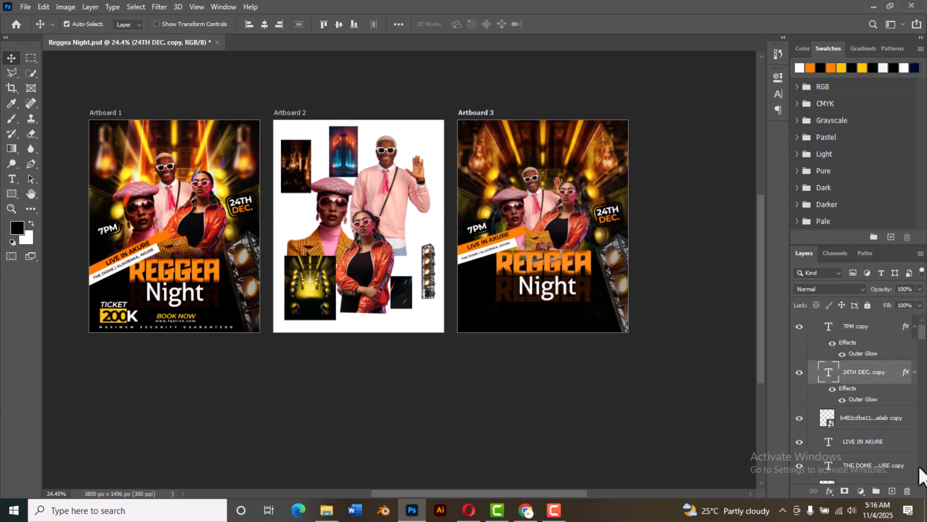
left_click(830, 491)
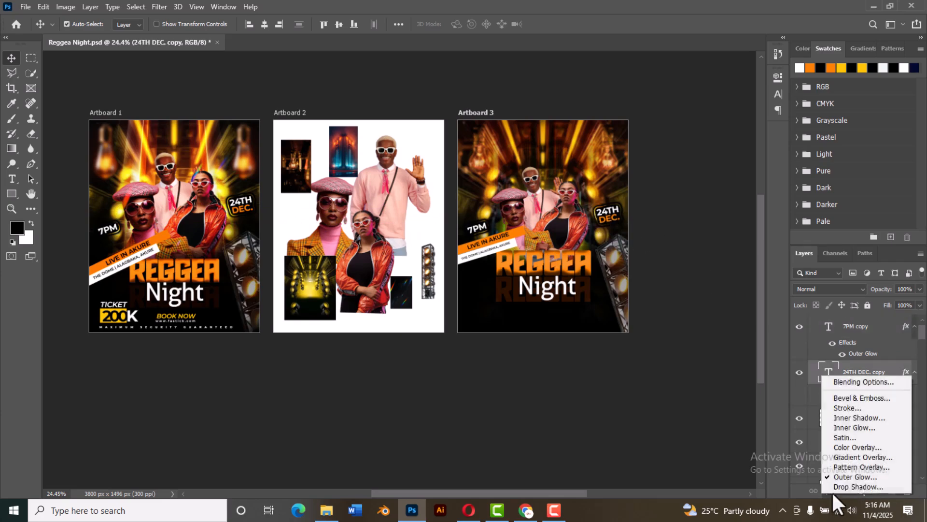
left_click(842, 381)
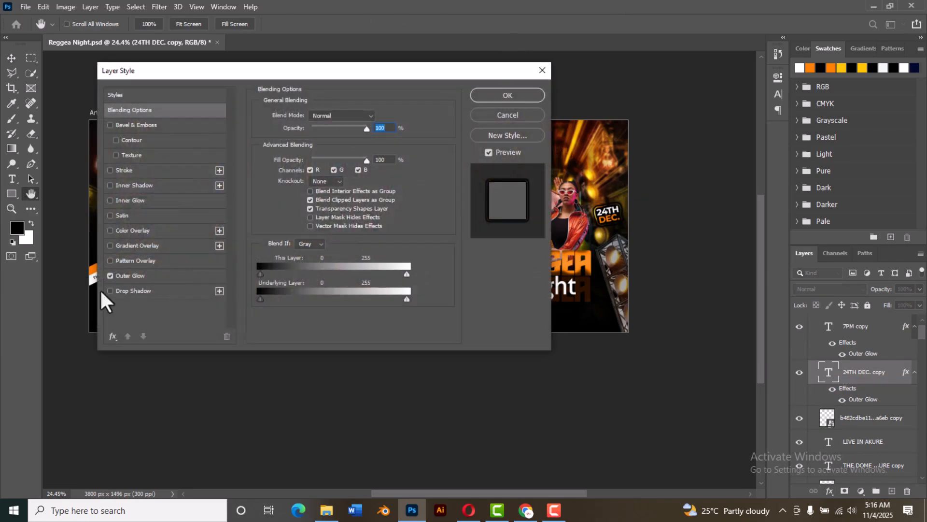
left_click(153, 275)
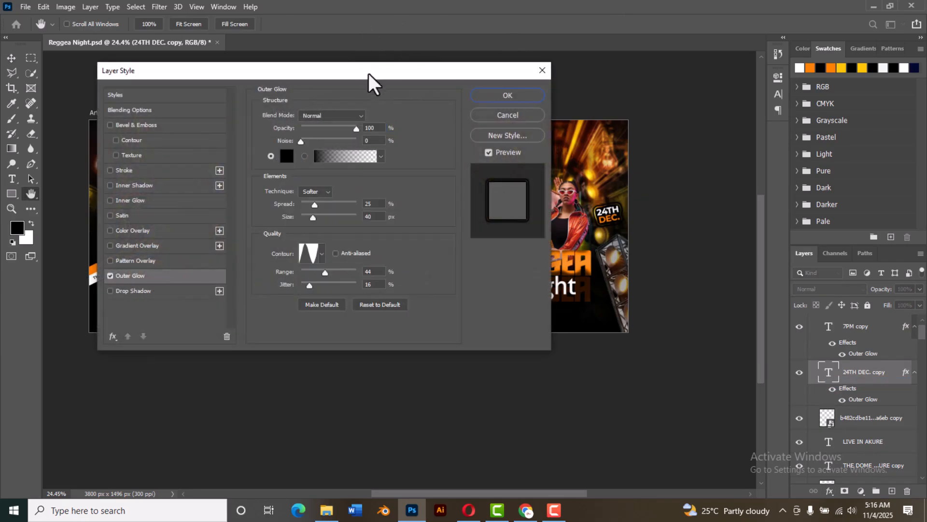
left_click_drag(370, 76, 473, 100)
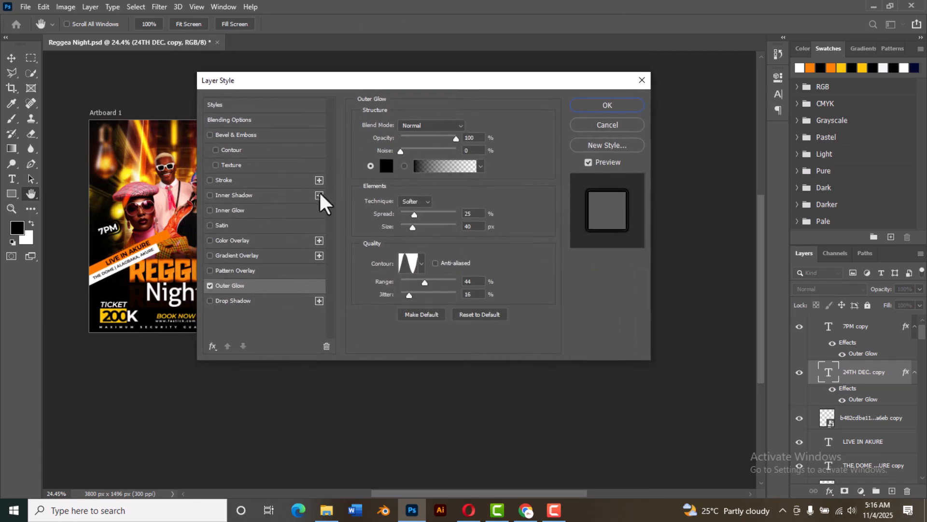
left_click(590, 109)
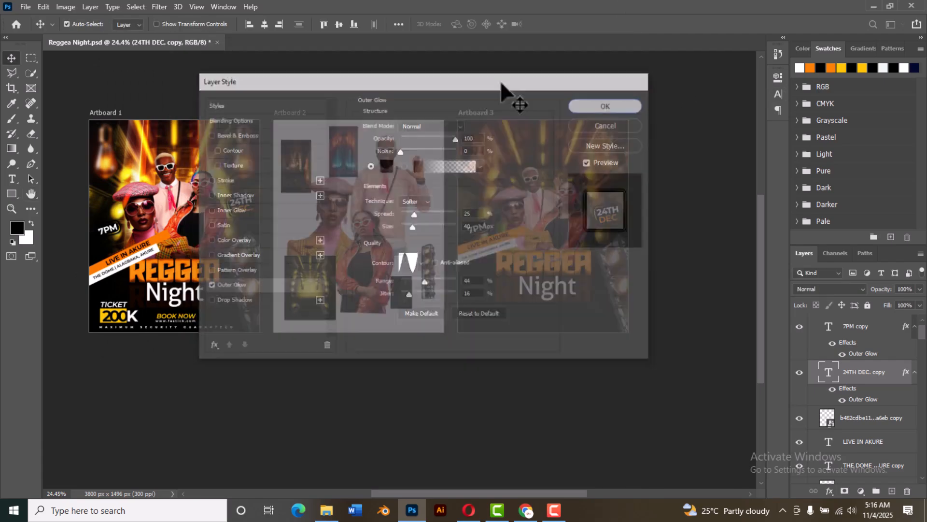
left_click(702, 282)
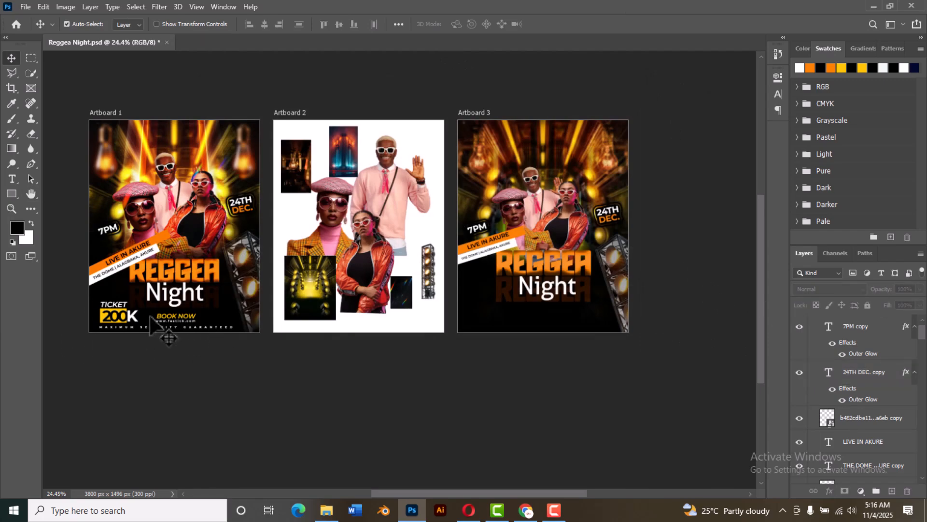
Step: Duplicate the TICKET text, the 200K price with its yellow box, and the MAXIMUM SECURITY GUARANTEED line from Artboard 1 onto Artboard 3
left_click(119, 312)
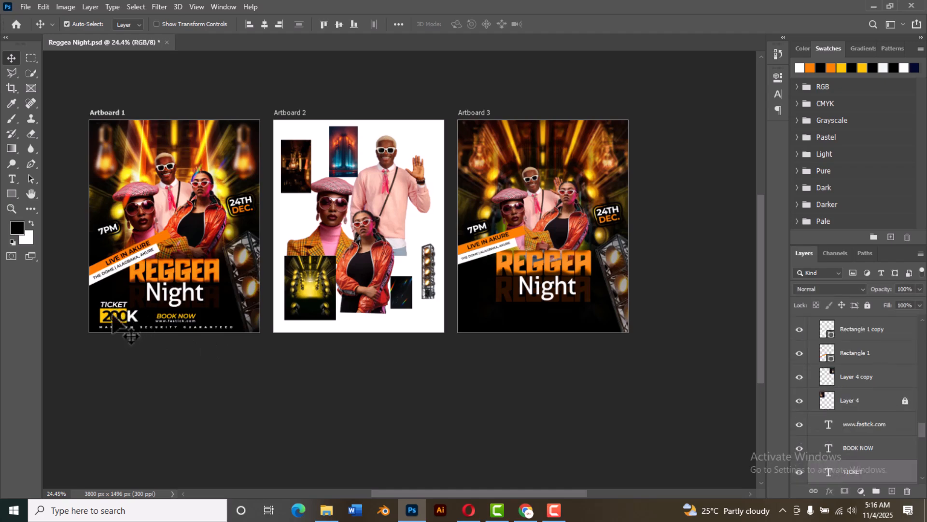
left_click_drag(127, 320, 489, 315)
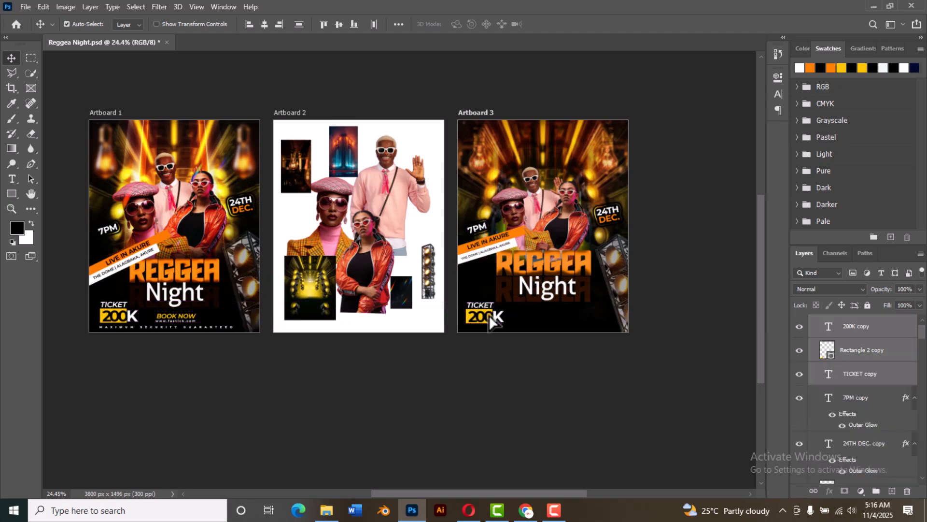
left_click(161, 323)
left_click_drag(162, 327, 534, 328)
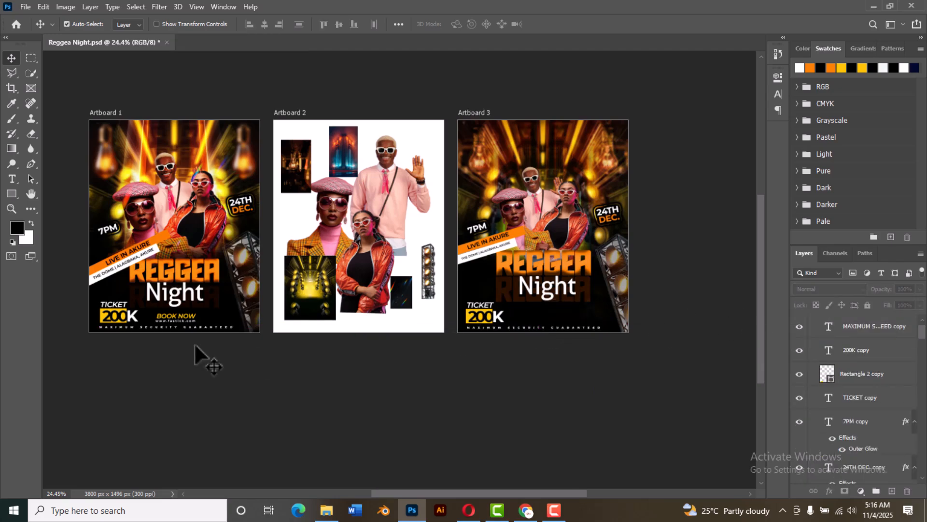
left_click(191, 326)
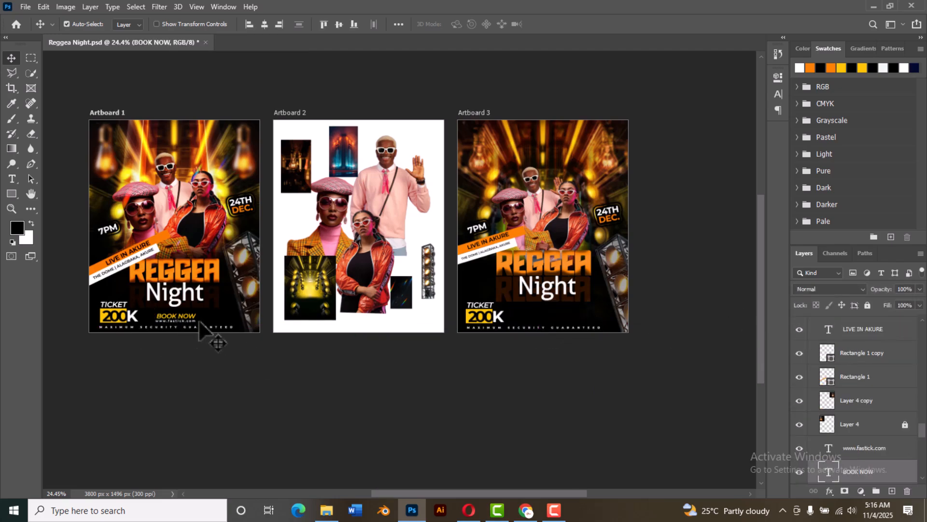
left_click(189, 324)
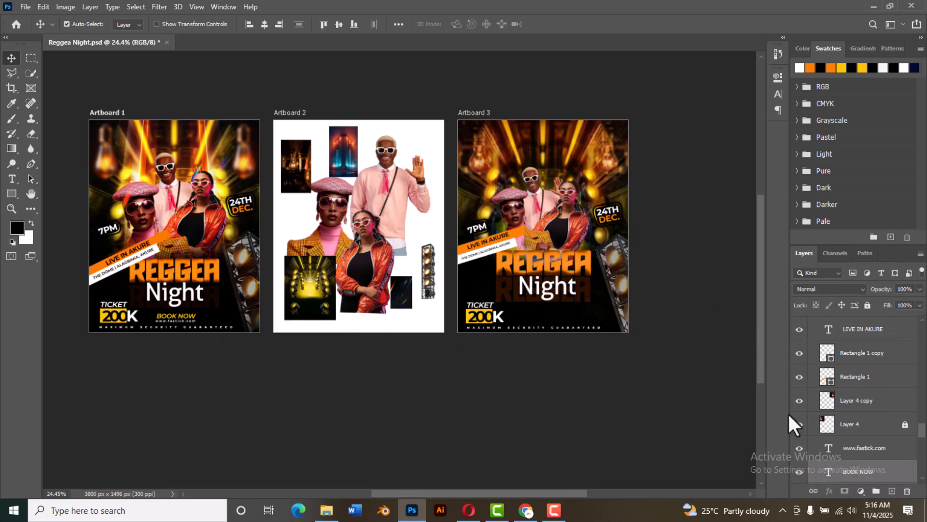
scroll(850, 449, "down", 1)
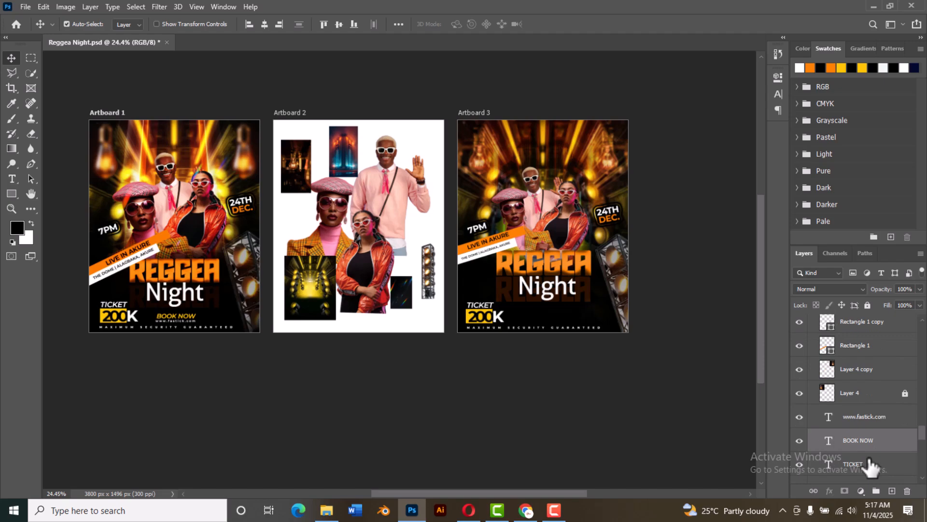
left_click(862, 416, "shift")
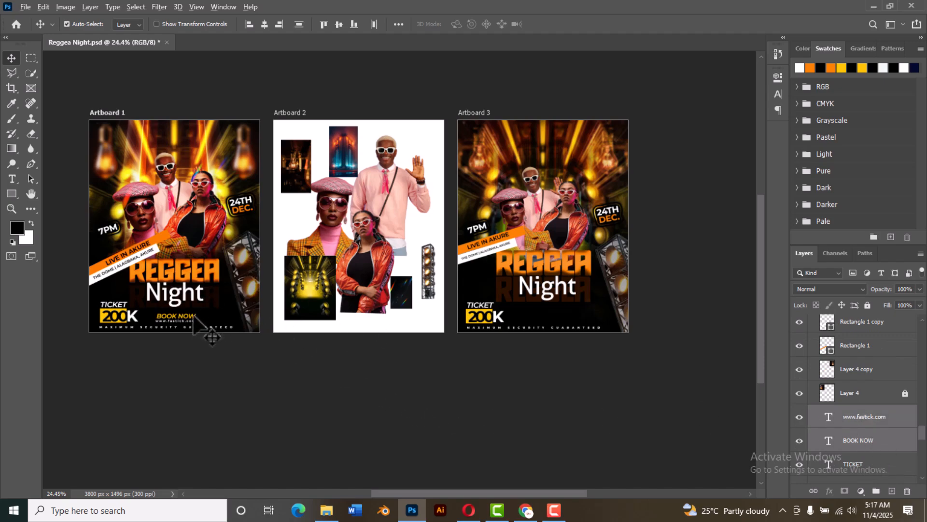
left_click_drag(194, 316, 616, 313)
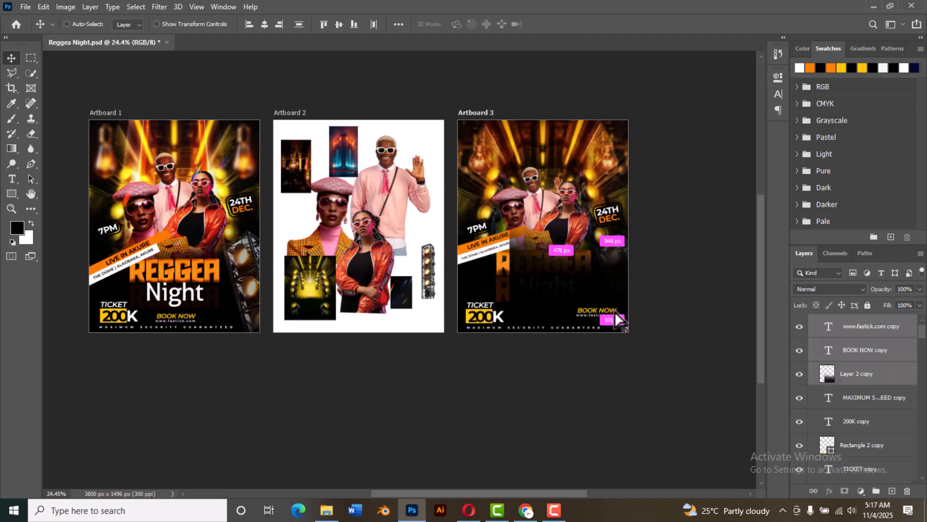
key("ctrl+z")
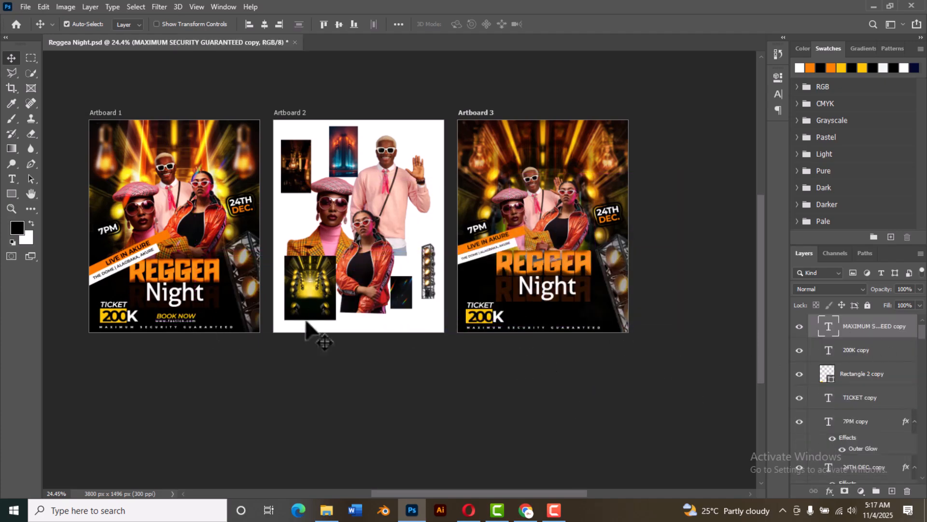
left_click(189, 317)
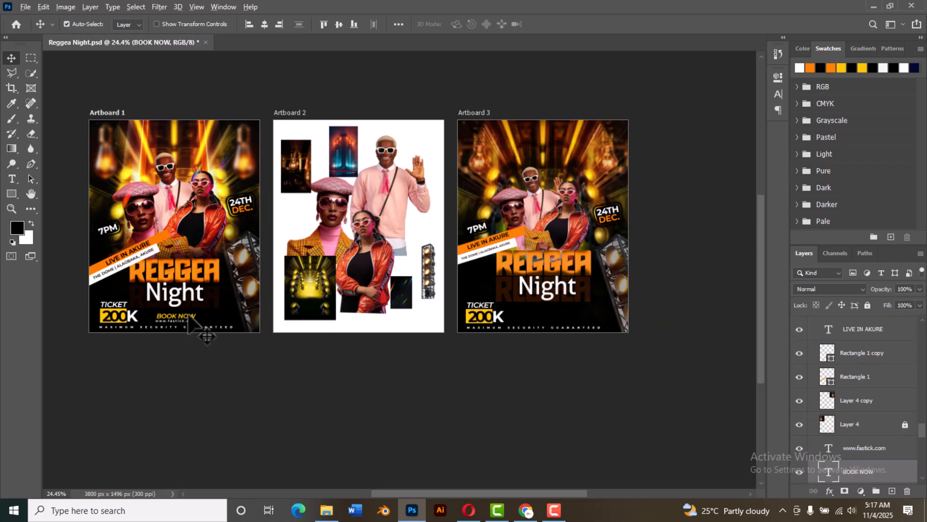
left_click_drag(189, 317, 556, 316)
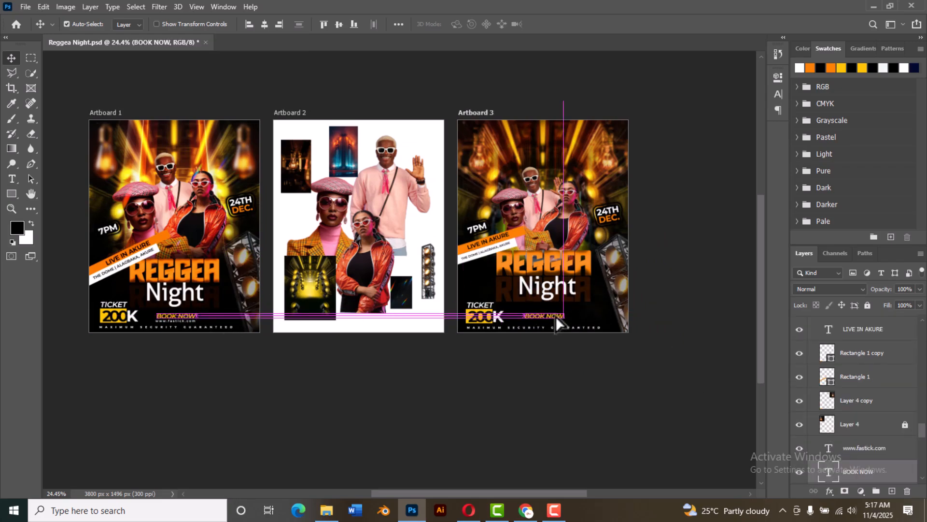
left_click(193, 319)
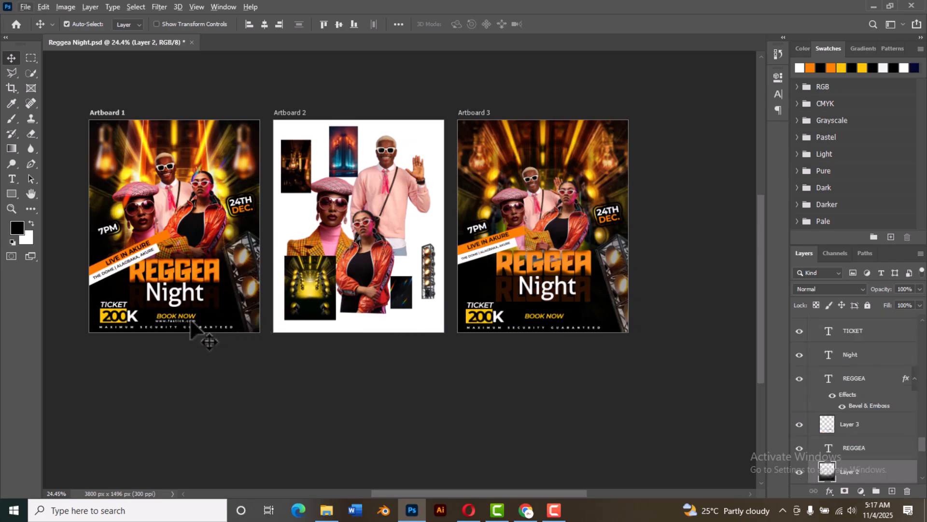
left_click(192, 323)
left_click_drag(192, 322, 563, 323)
left_click(407, 335)
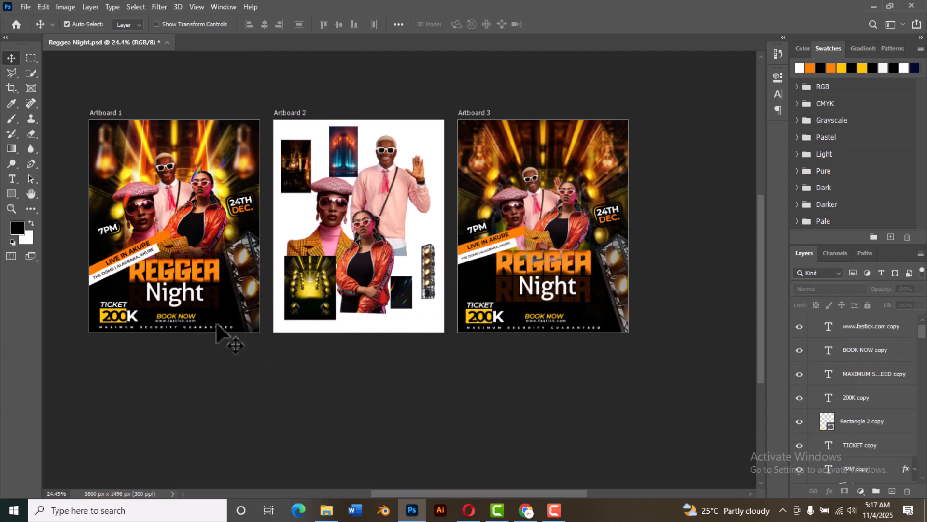
Step: Duplicate the rainbow light-streak image from Artboard 2 over the people on Artboard 3 and scale it to about 20.4%
left_click(402, 292)
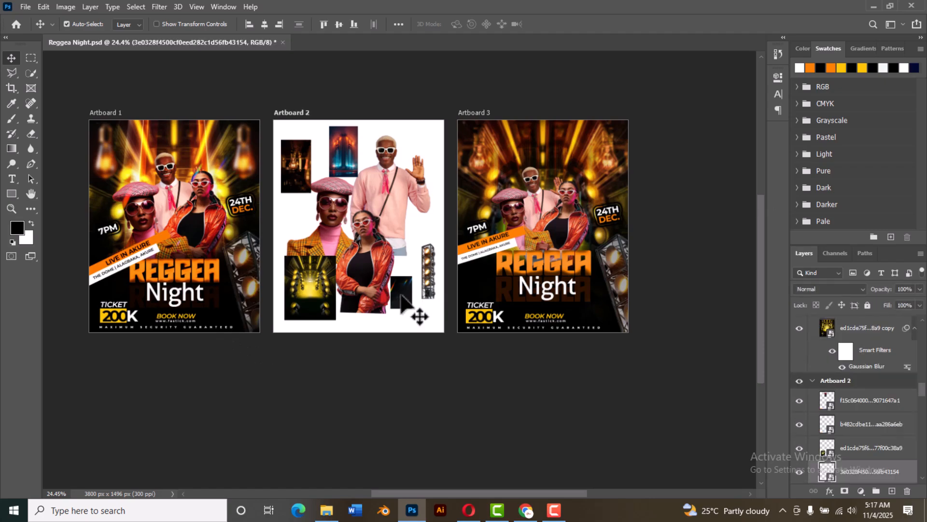
left_click_drag(411, 301, 544, 221)
scroll(575, 225, "up", 10)
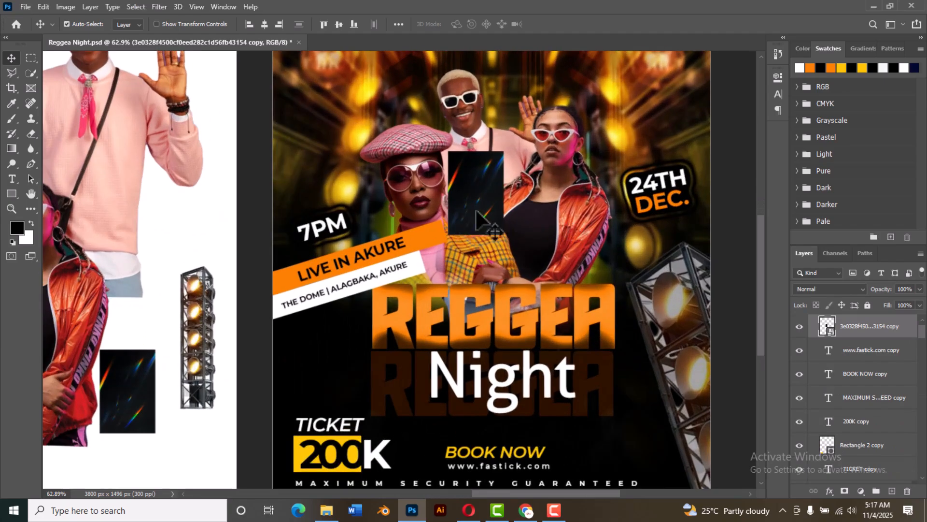
left_click_drag(476, 210, 495, 229)
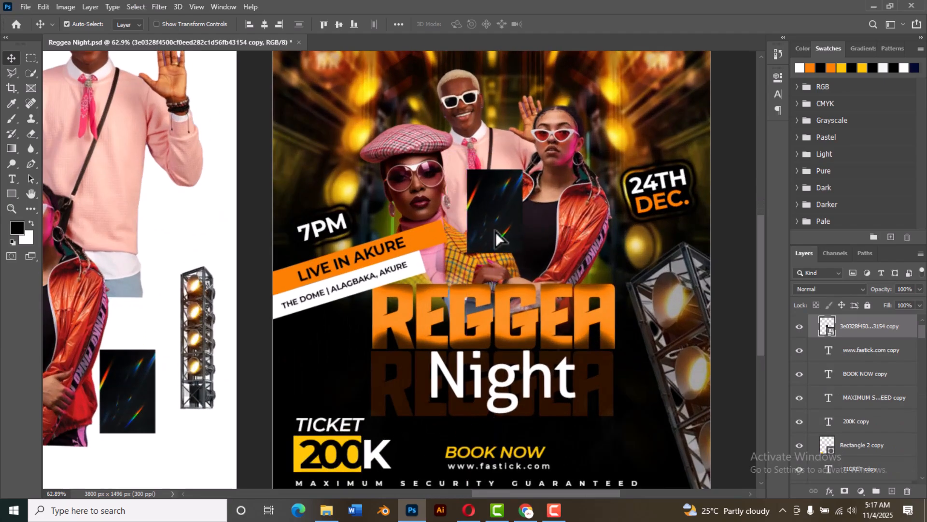
key("ctrl+t")
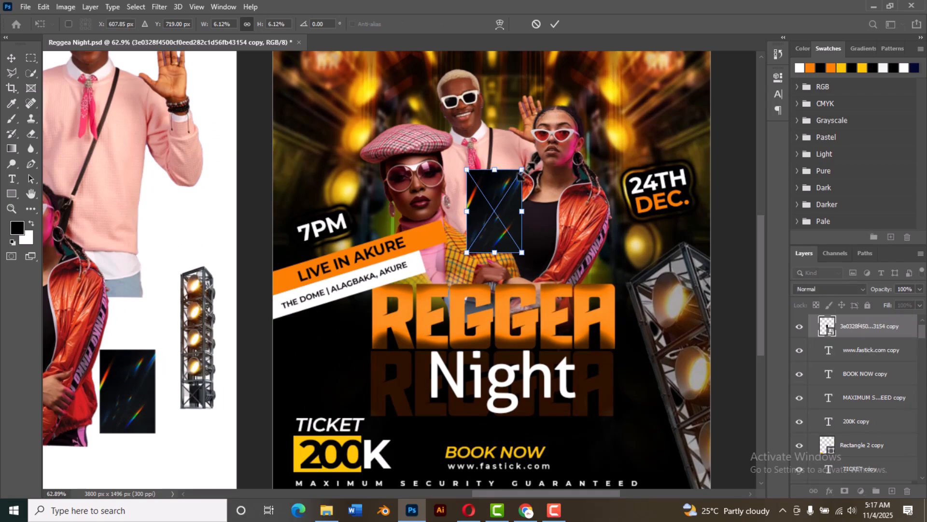
left_click_drag(522, 170, 586, 71)
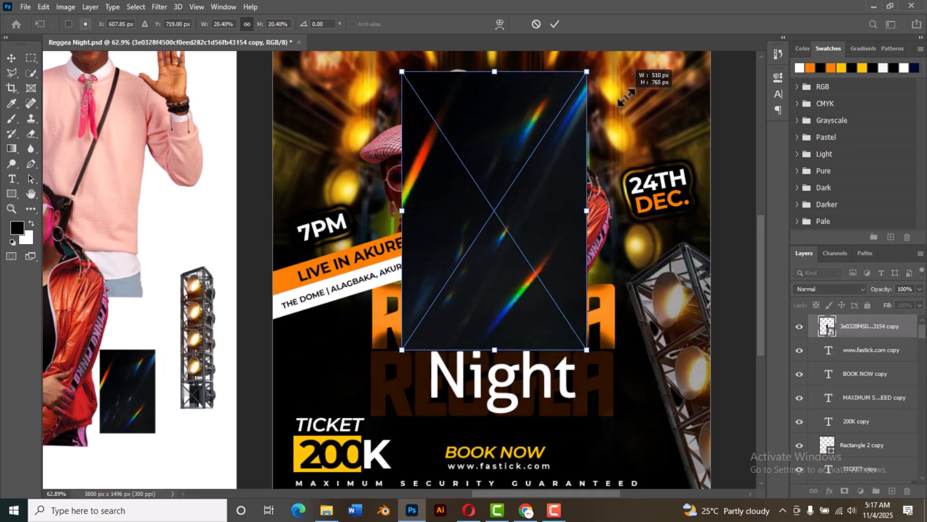
left_click(555, 24)
Step: Unlock Artboard 1's masked light-streak layer, Layer 13, and check its blend mode
scroll(384, 292, "down", 3)
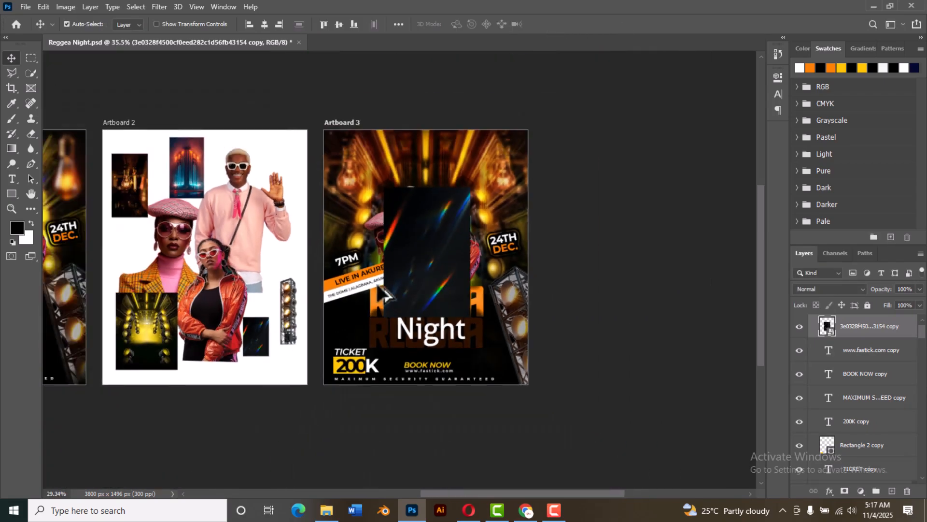
scroll(384, 292, "down", 2)
left_click(94, 263)
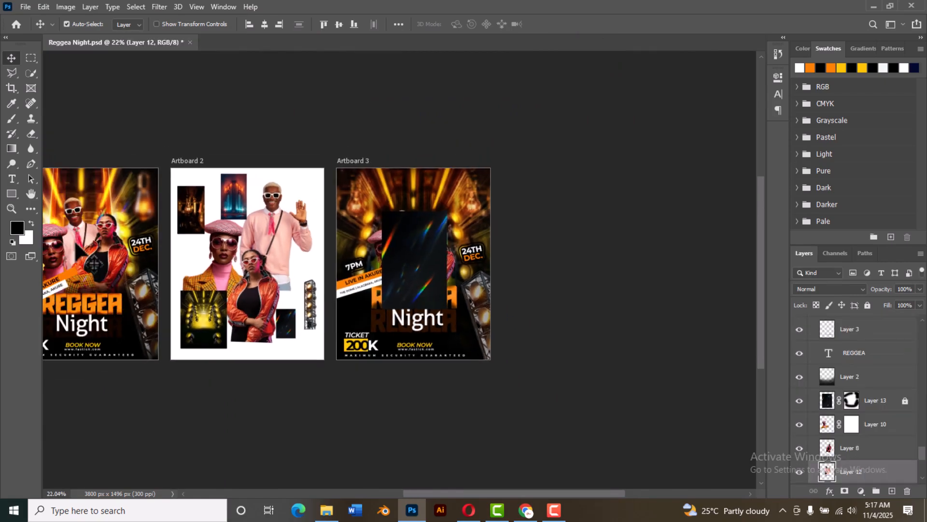
left_click(76, 262)
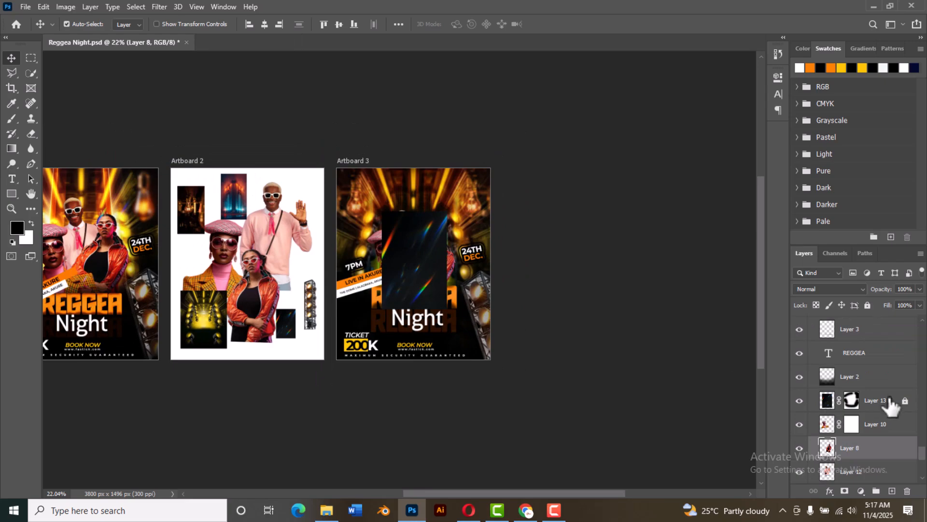
left_click(903, 408)
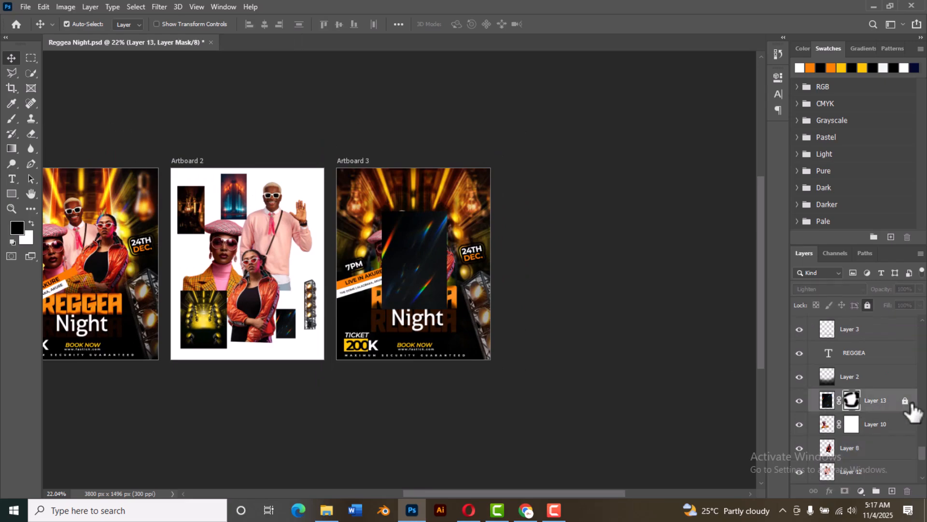
left_click(867, 305)
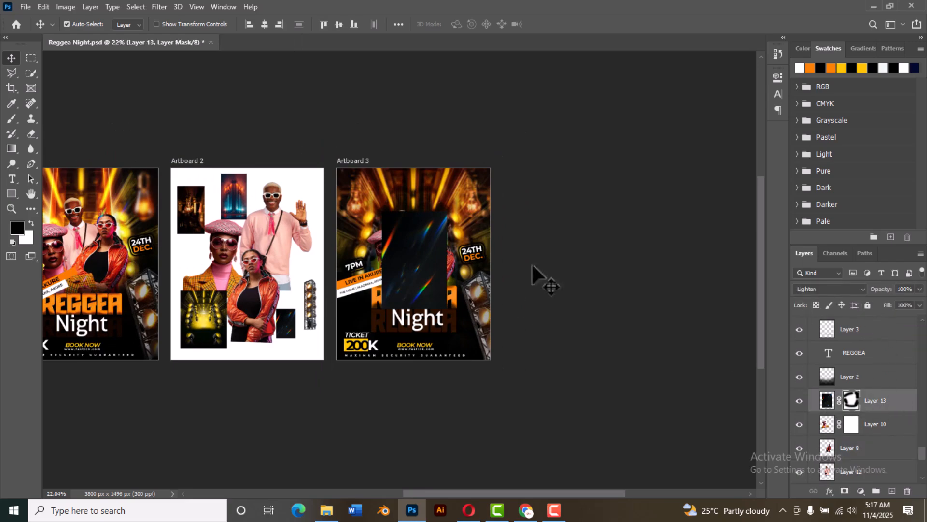
Step: Set the light-streak image on Artboard 3 to Lighten blend mode
left_click(428, 263)
left_click(829, 291)
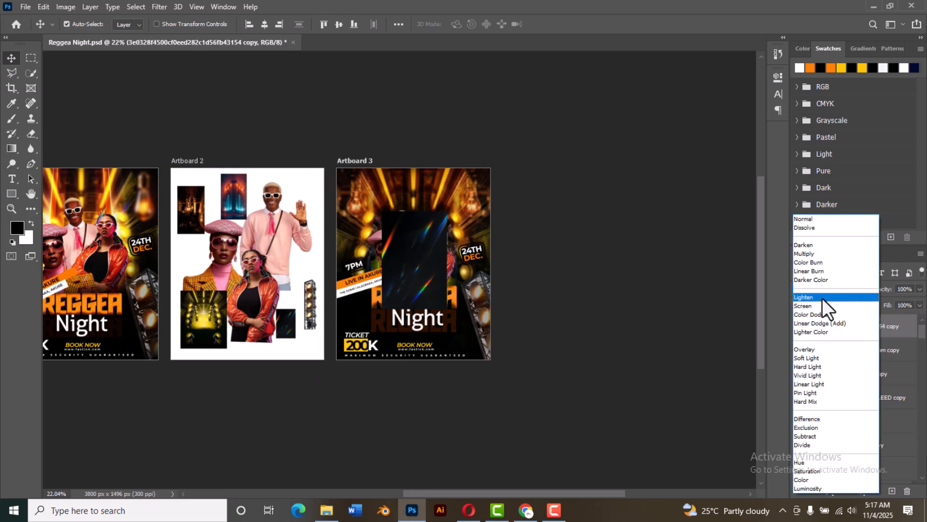
left_click(821, 300)
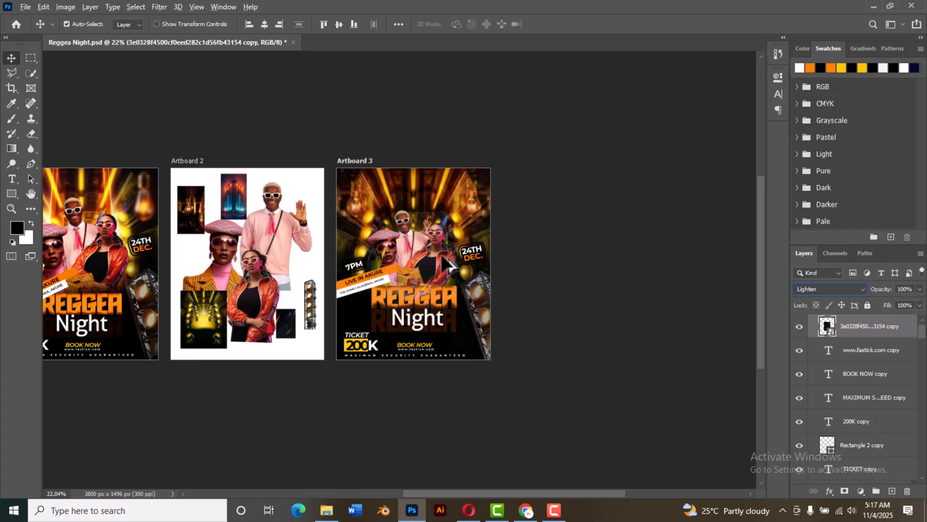
left_click(666, 258)
Step: Add a layer mask to Artboard 3's light-streak image and paint out streaks near the woman's head and REGGEA title with a 300 px black brush
scroll(425, 261, "up", 2)
scroll(425, 263, "up", 4)
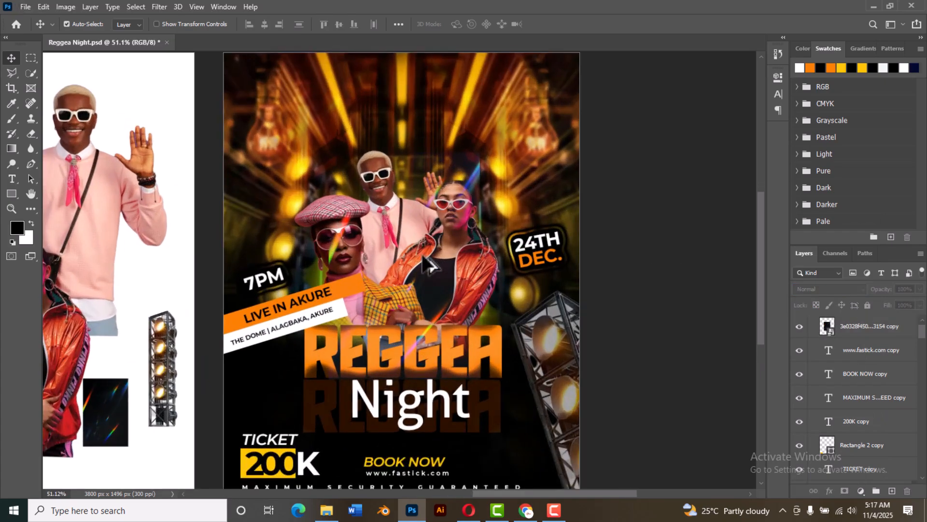
left_click(502, 244)
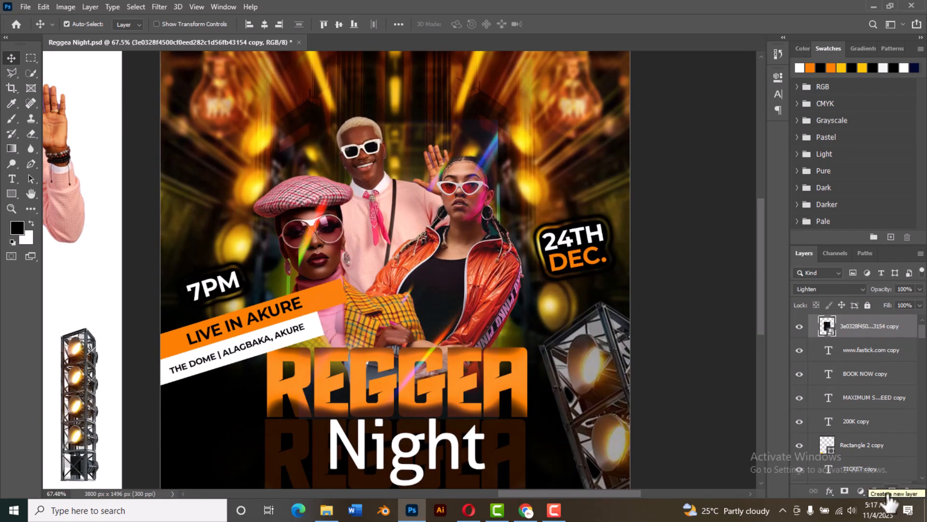
left_click(844, 491)
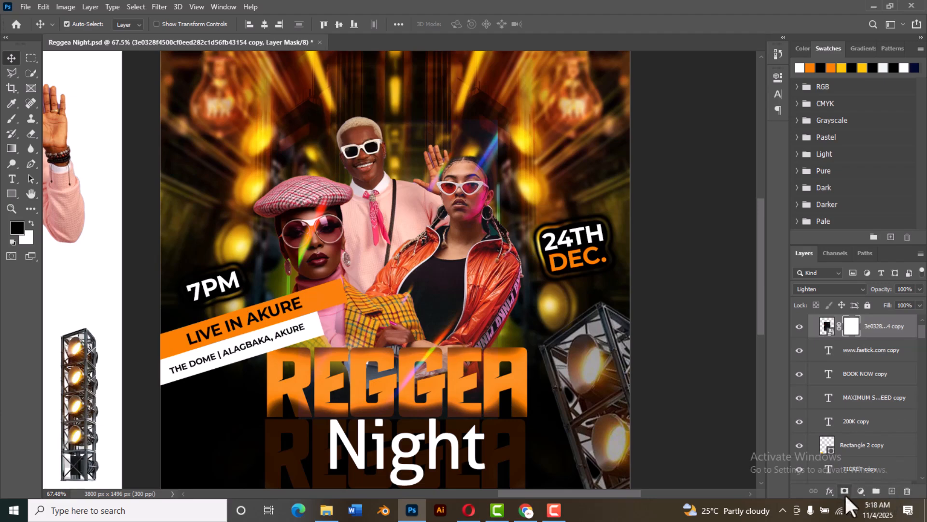
left_click(12, 118)
left_click_drag(506, 137, 510, 174)
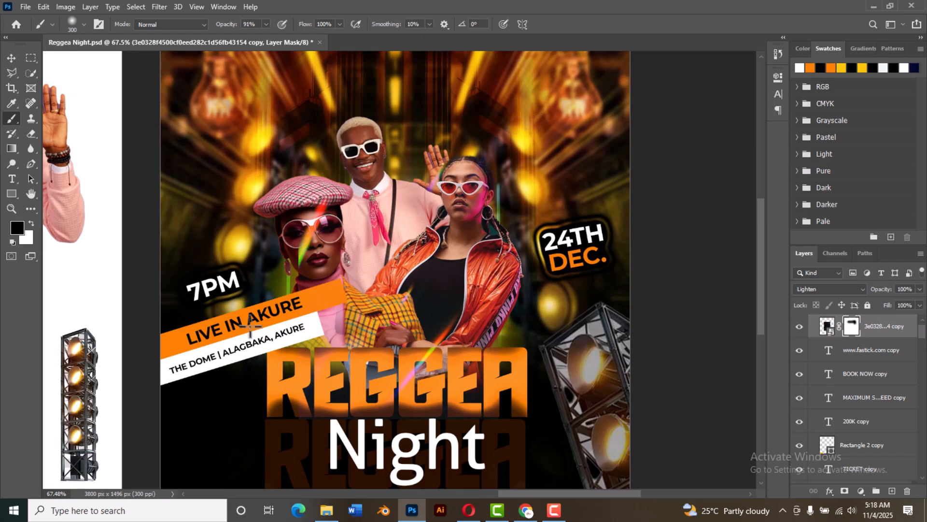
left_click_drag(250, 327, 412, 413)
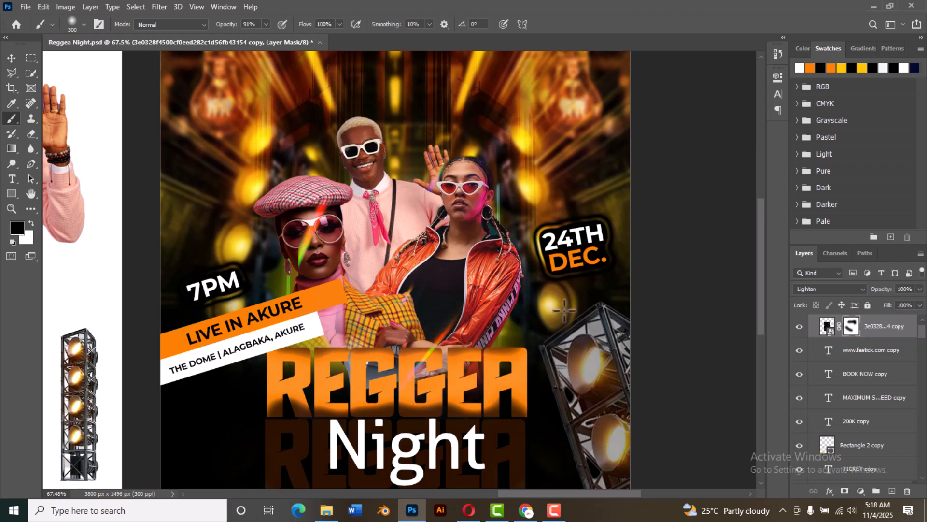
left_click(10, 57)
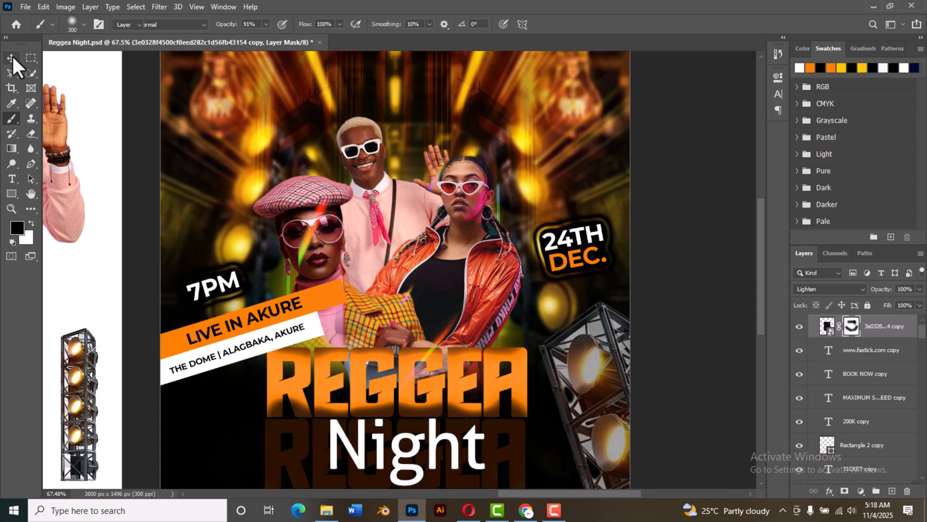
scroll(439, 292, "down", 2)
scroll(437, 289, "down", 2)
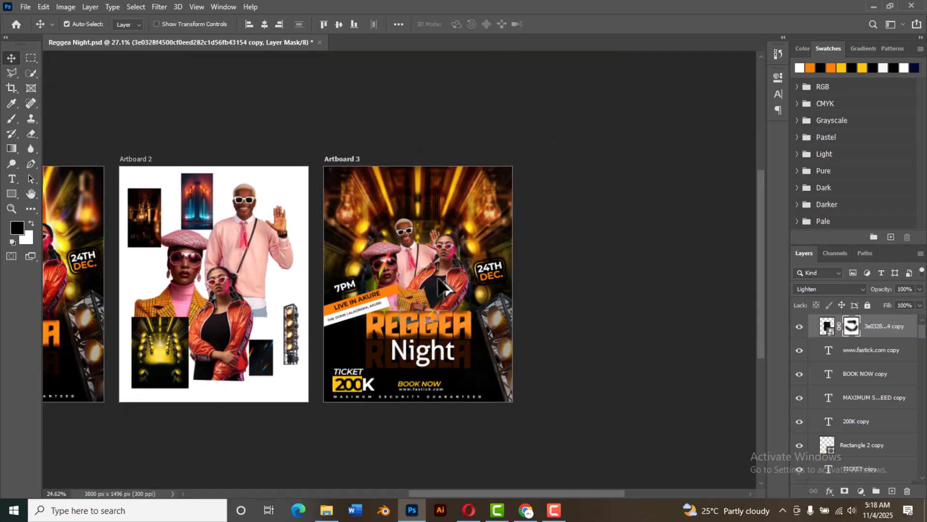
scroll(440, 285, "down", 1)
scroll(463, 280, "down", 1)
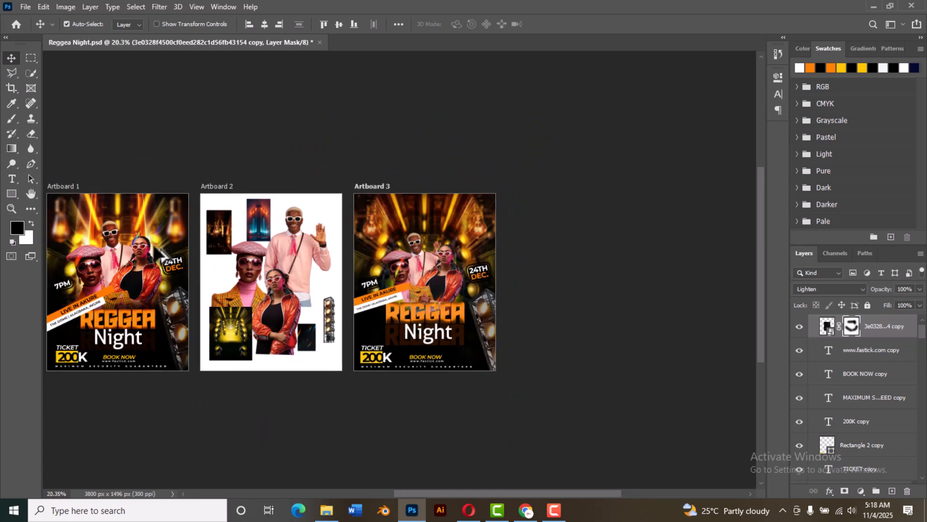
scroll(867, 386, "up", 1)
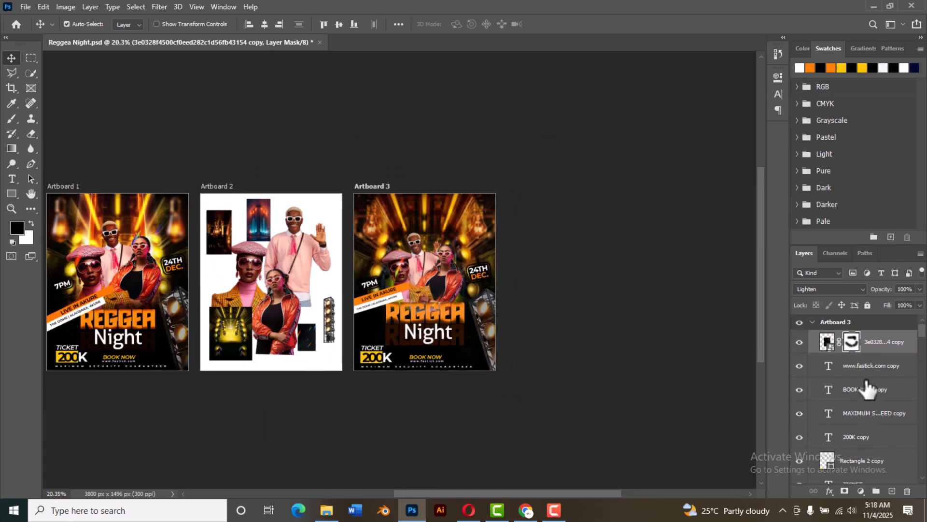
scroll(867, 386, "down", 7)
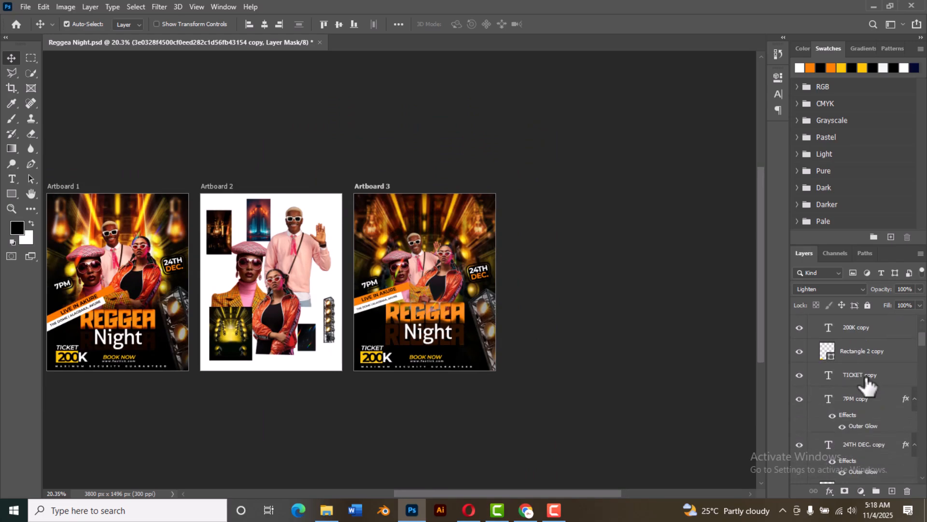
Step: Add a Curves adjustment layer directly above Layer 10 copy 2 on Artboard 3
scroll(867, 385, "down", 8)
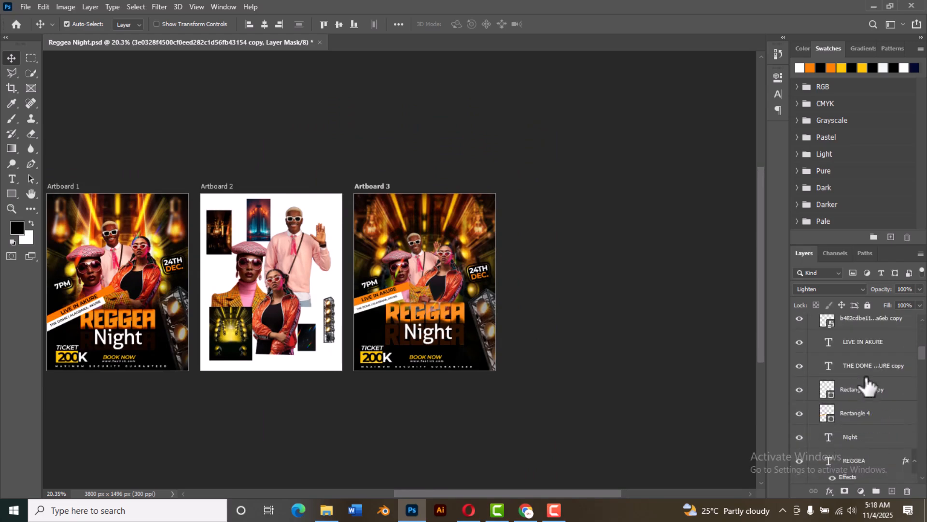
scroll(867, 385, "down", 8)
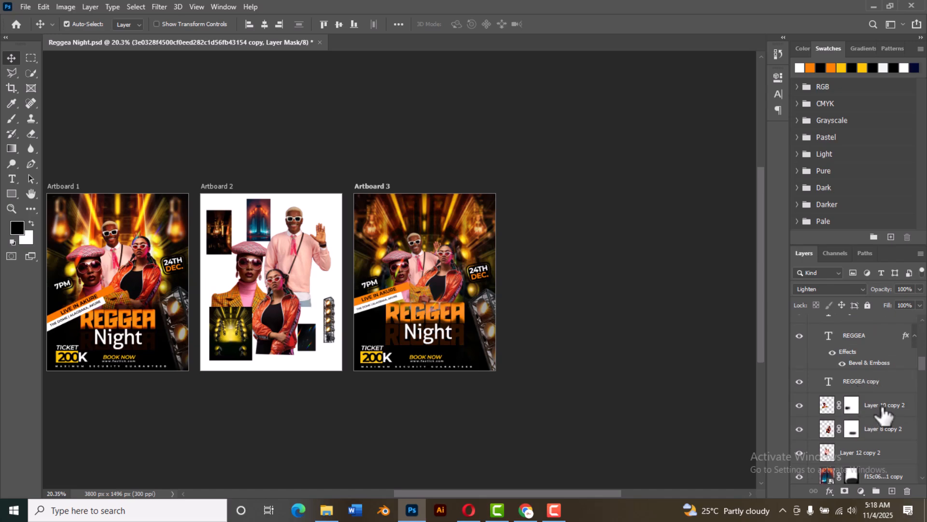
left_click(884, 411)
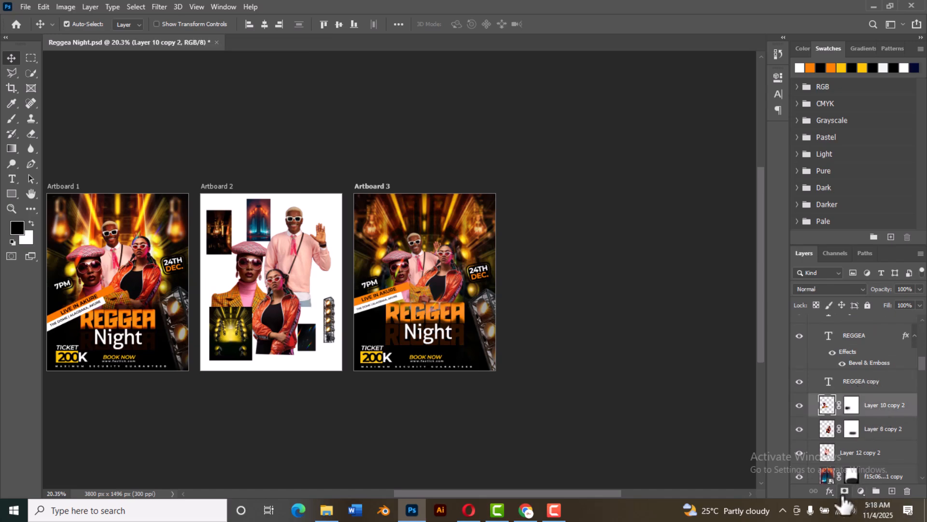
left_click(861, 491)
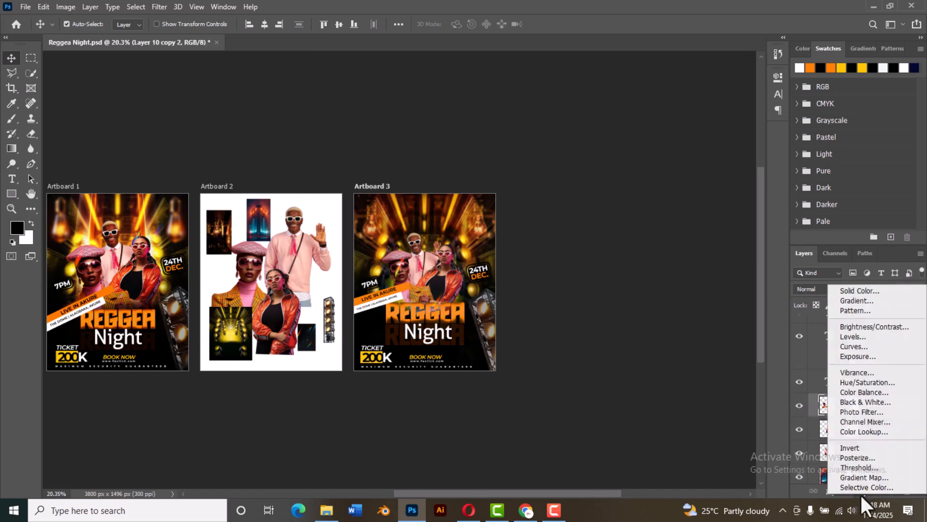
left_click(861, 344)
Step: Shape the RGB curve into a gentle S that darkens the shadows and brightens the highlights of Artboard 3's people and background
scroll(478, 301, "up", 4)
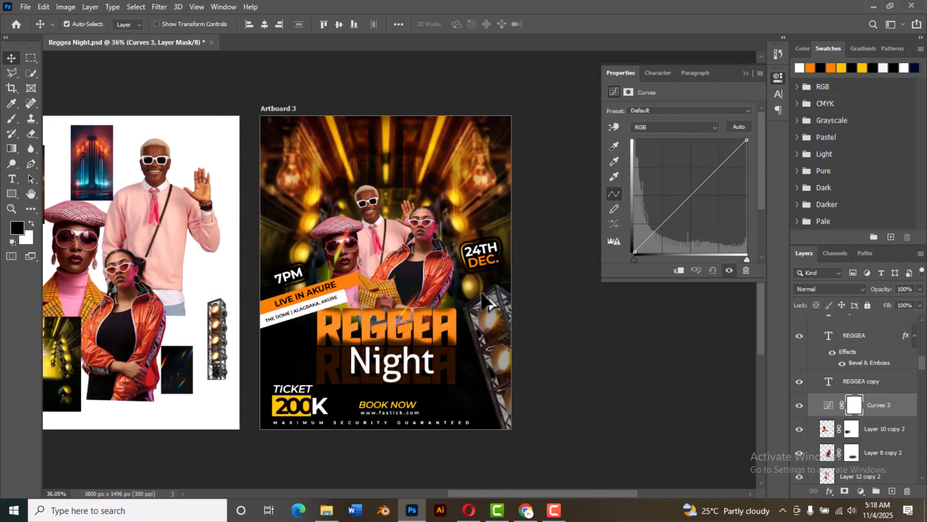
left_click(652, 235)
left_click_drag(652, 235, 655, 238)
left_click_drag(734, 154, 733, 144)
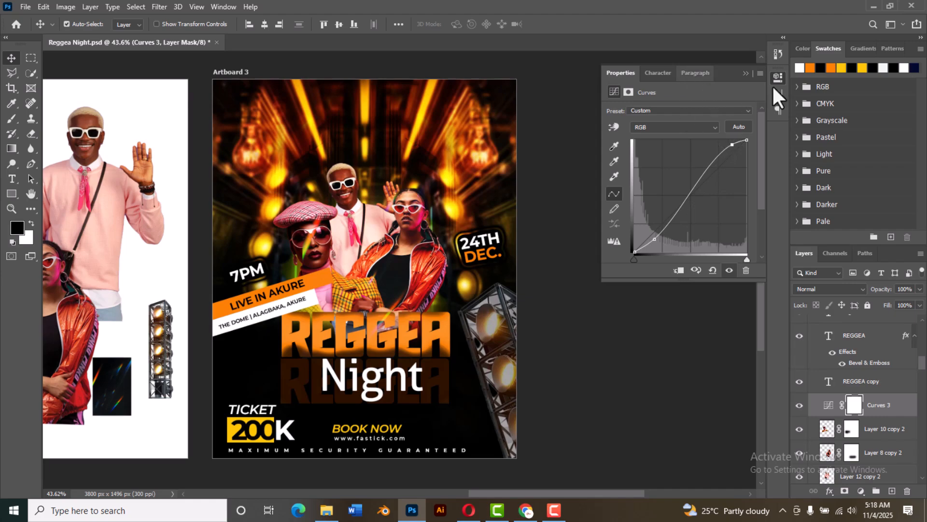
left_click(746, 76)
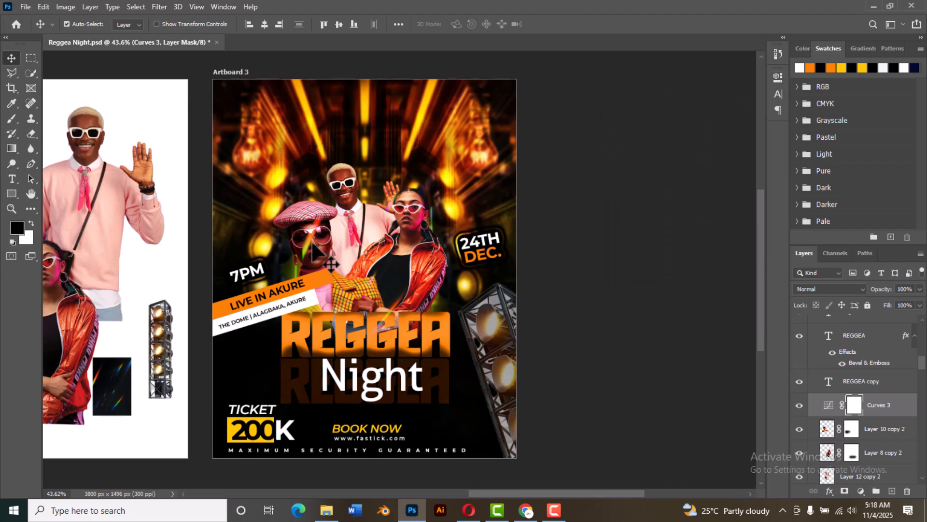
Step: Enlarge Artboard 3's masked light-streak image about its centre to about 123.4%, and compare the flyer with Artboard 1
left_click(313, 244)
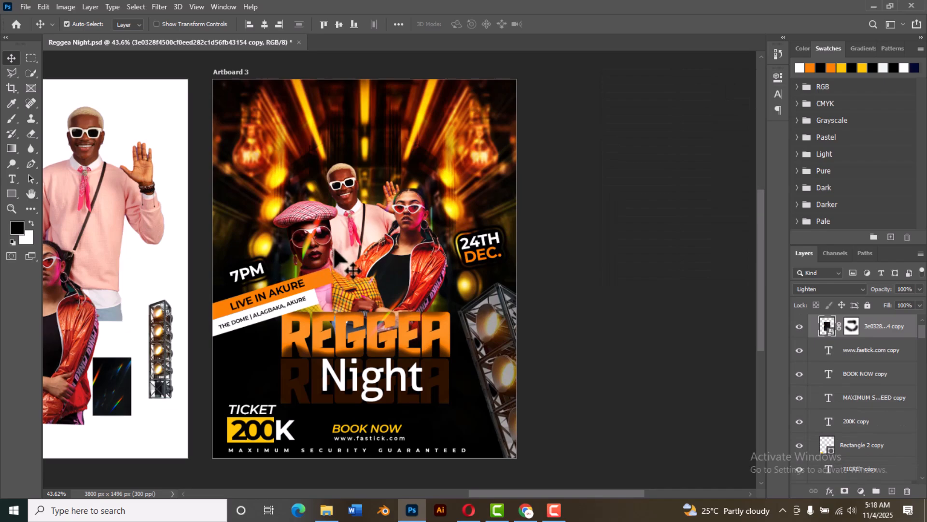
key("ctrl+t")
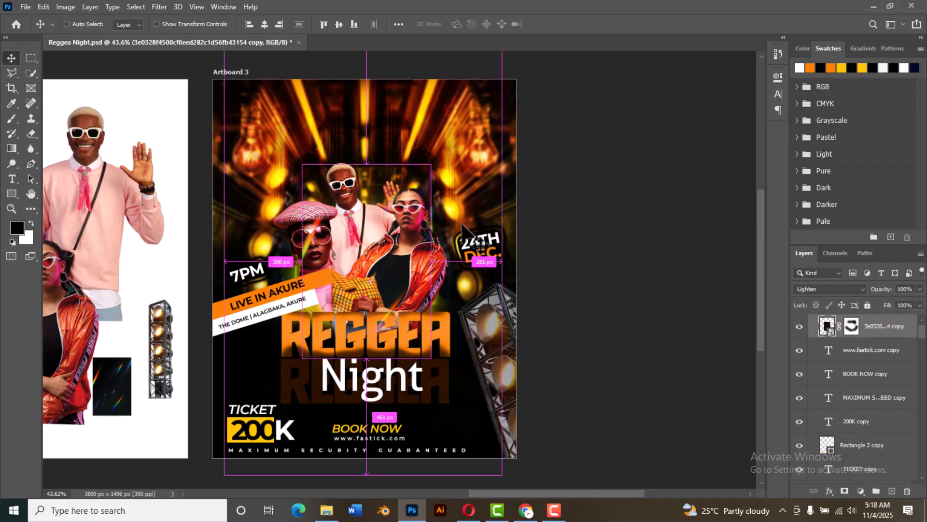
left_click_drag(431, 163, 459, 150)
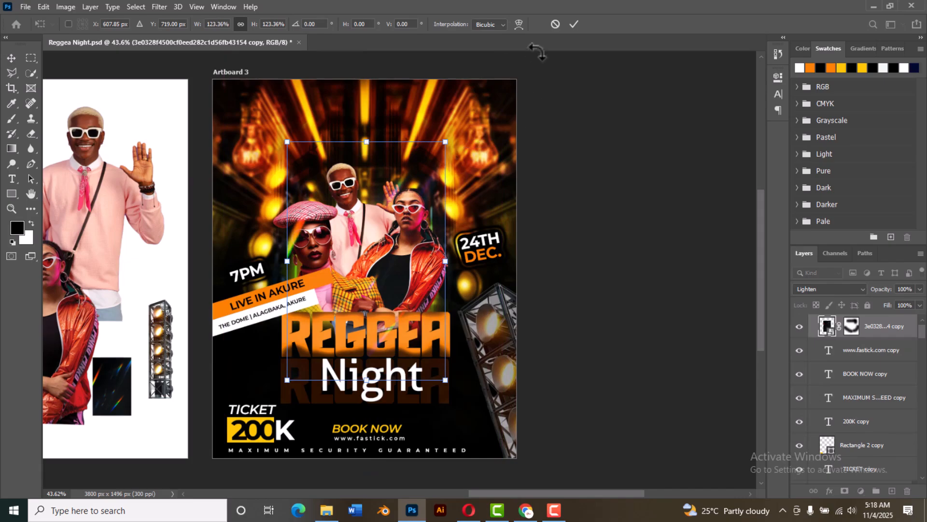
left_click(574, 24)
scroll(531, 290, "down", 2)
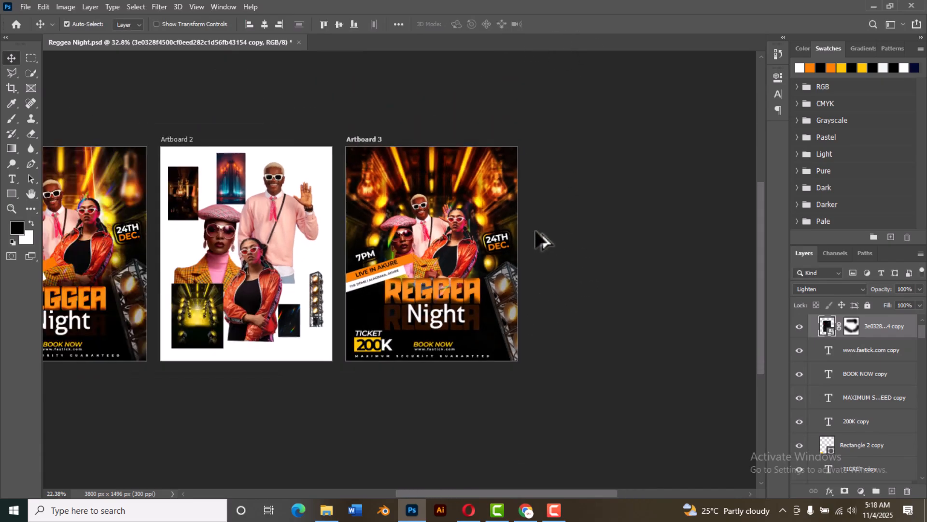
scroll(560, 251, "down", 1)
scroll(338, 350, "up", 2)
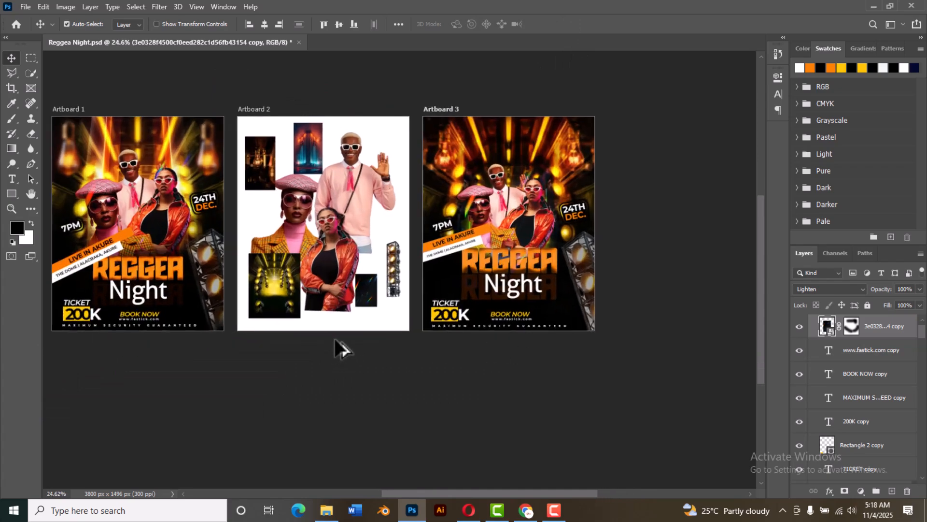
left_click_drag(379, 374, 439, 403)
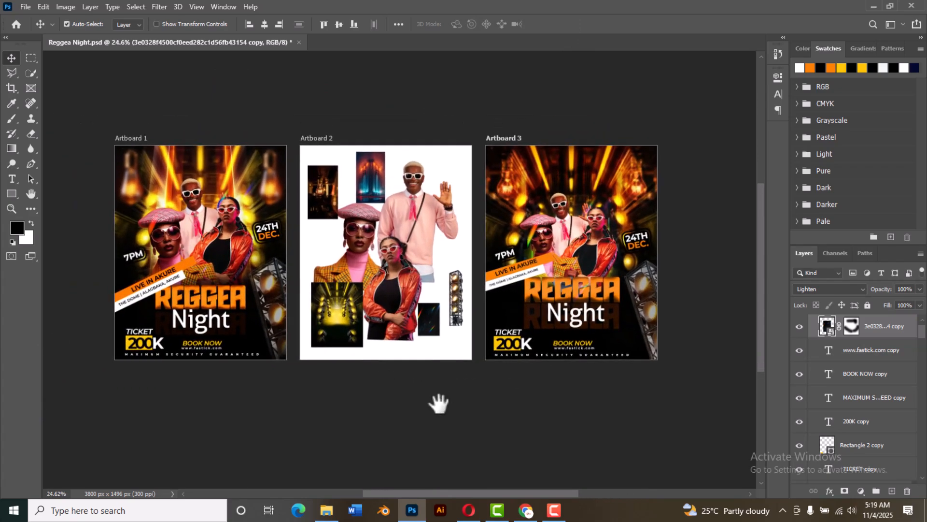